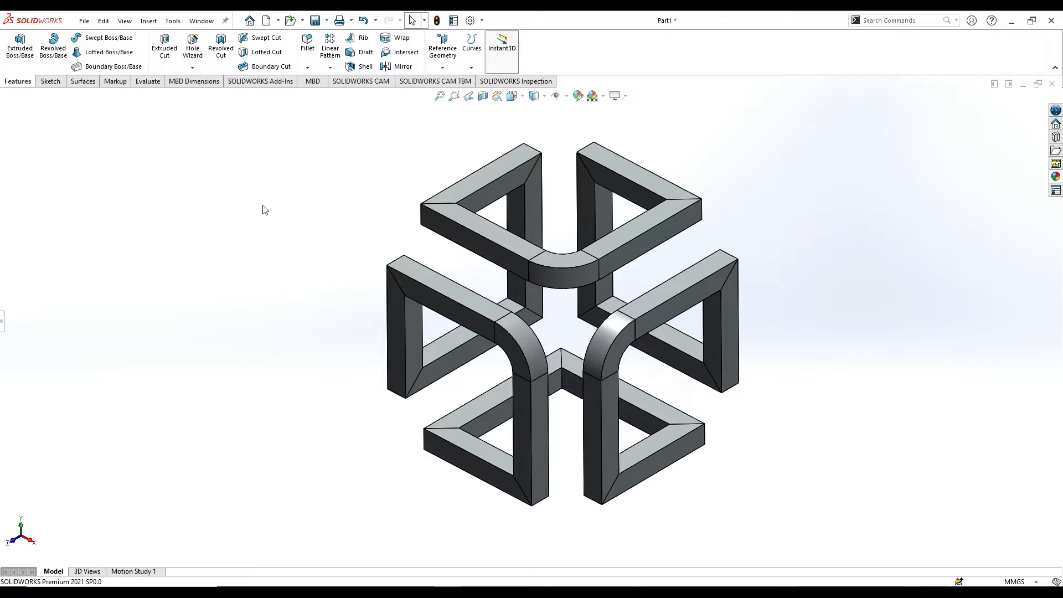
Create a new part and start a 3D sketch, with the view normal to the Front Plane.
click(267, 21)
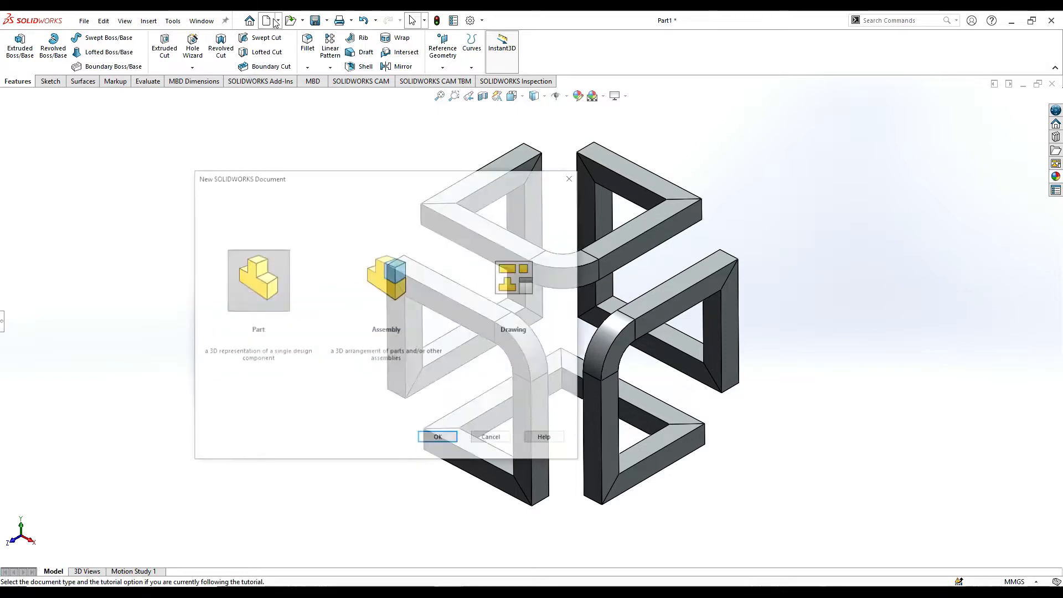
click(435, 439)
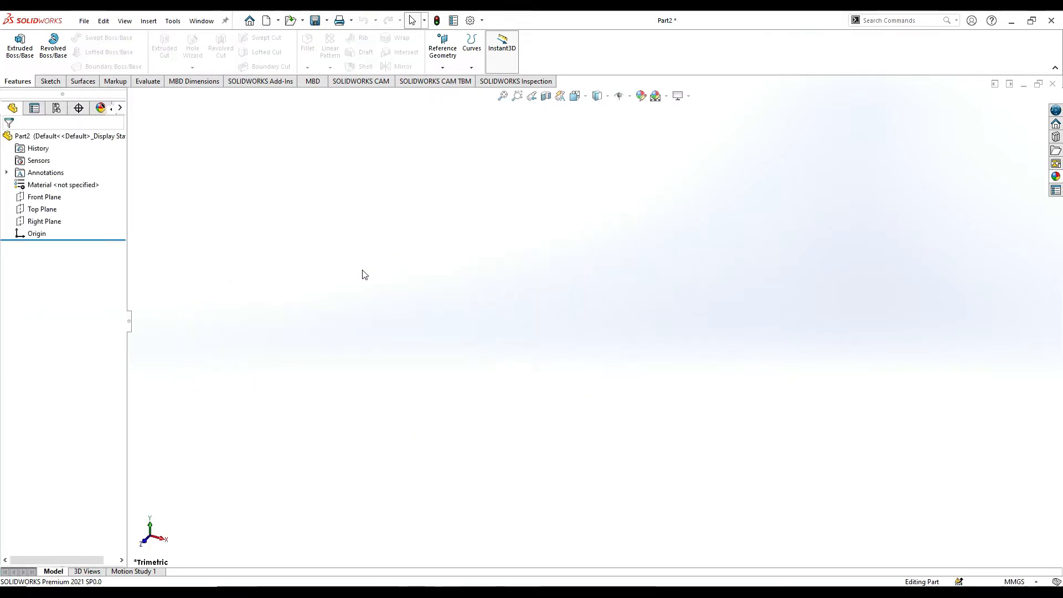
click(49, 198)
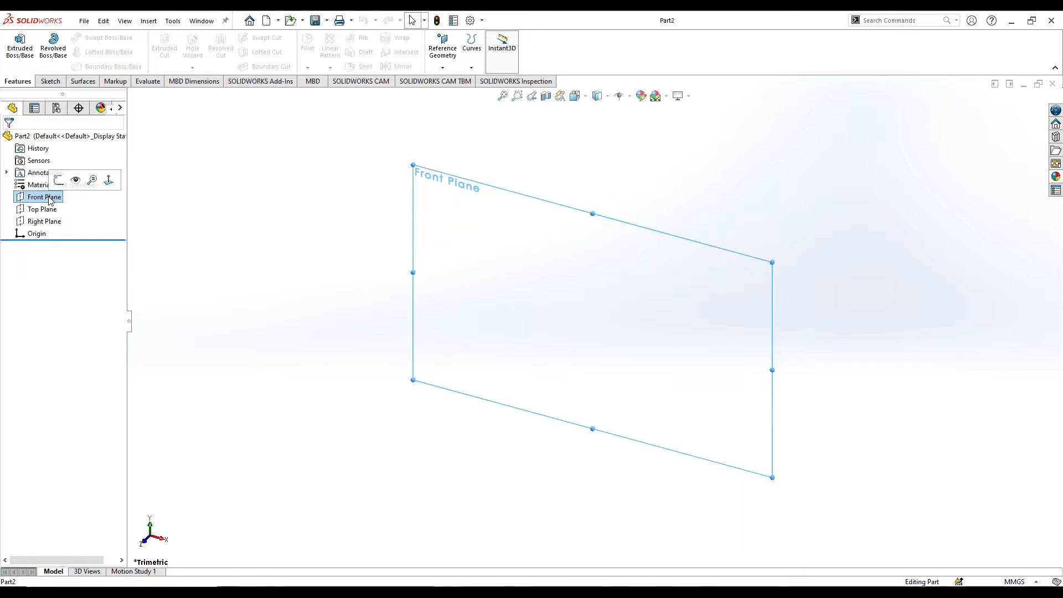
click(109, 180)
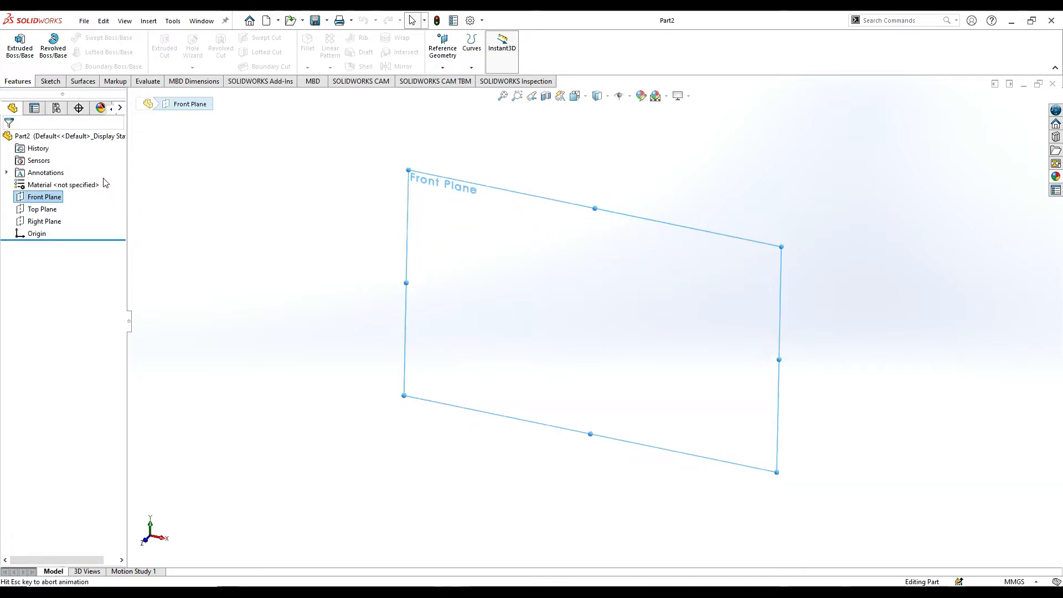
click(55, 84)
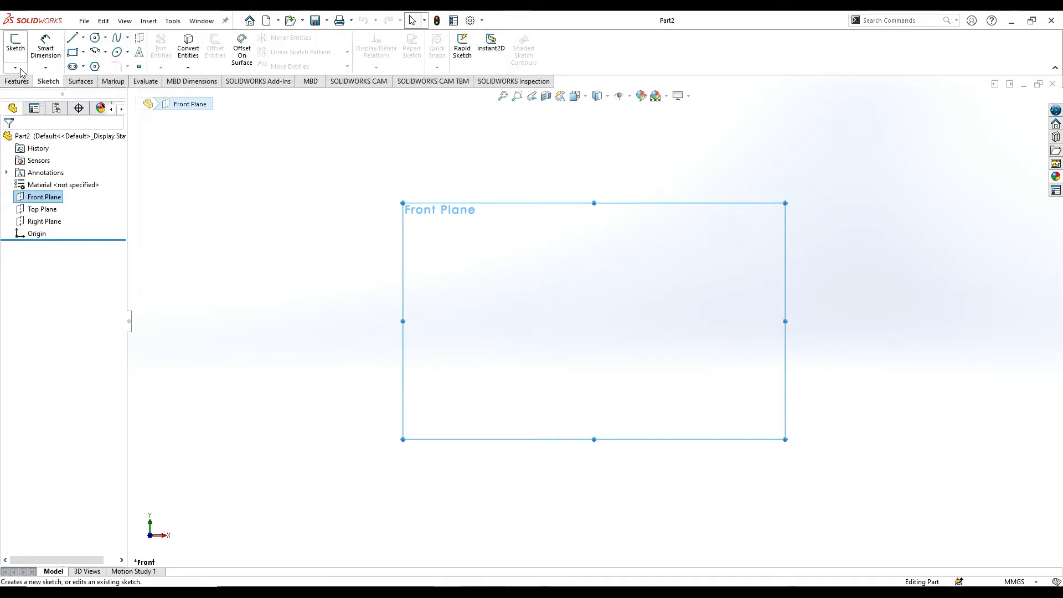
click(20, 68)
click(29, 95)
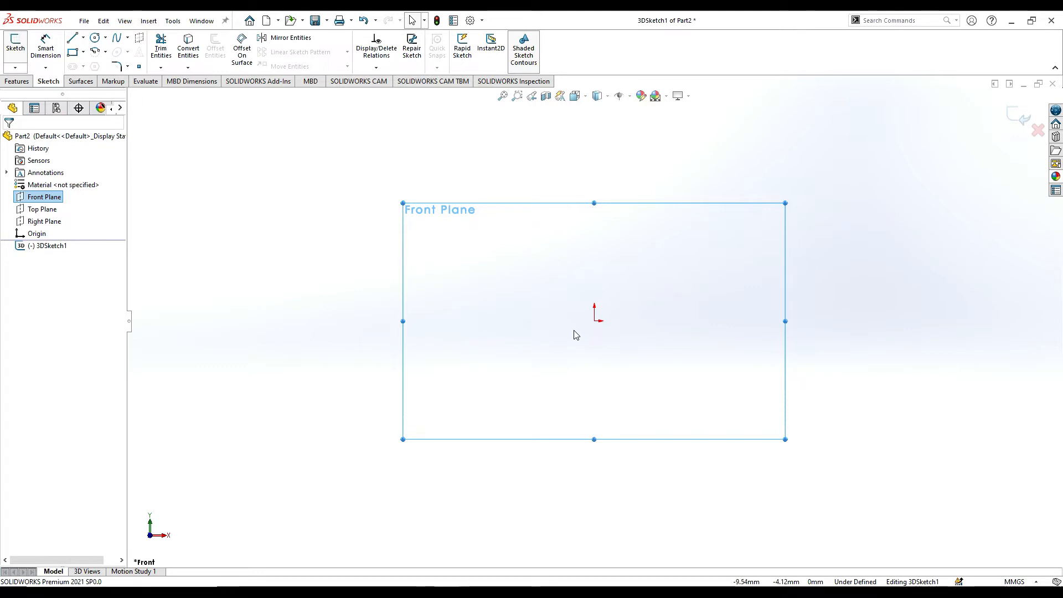
Sketch three connected lines from the origin: about 36 mm along +X, about 42 mm straight up, and about 49 mm back along -X.
click(73, 37)
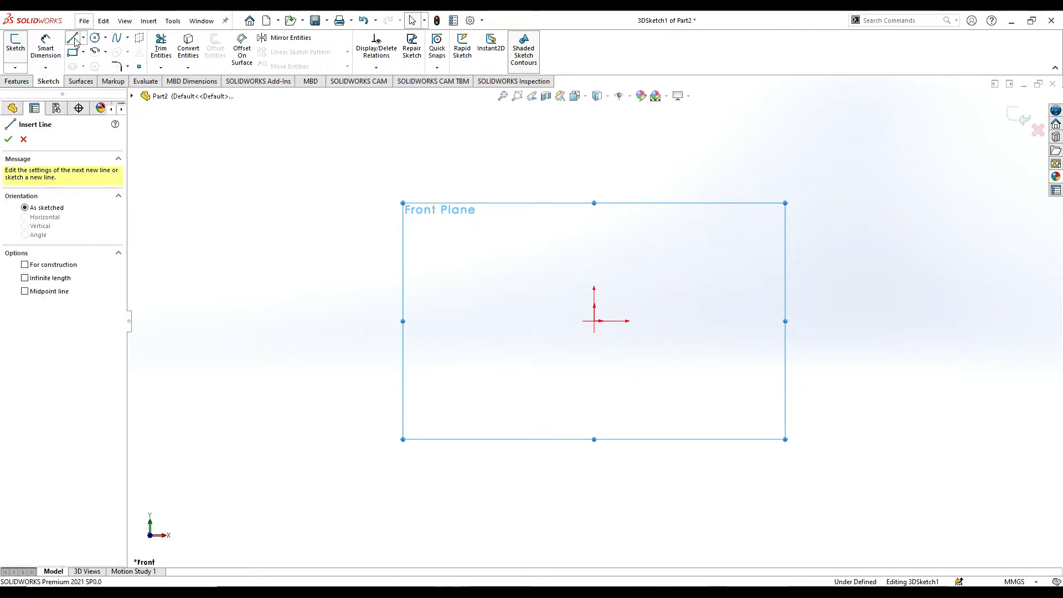
click(600, 324)
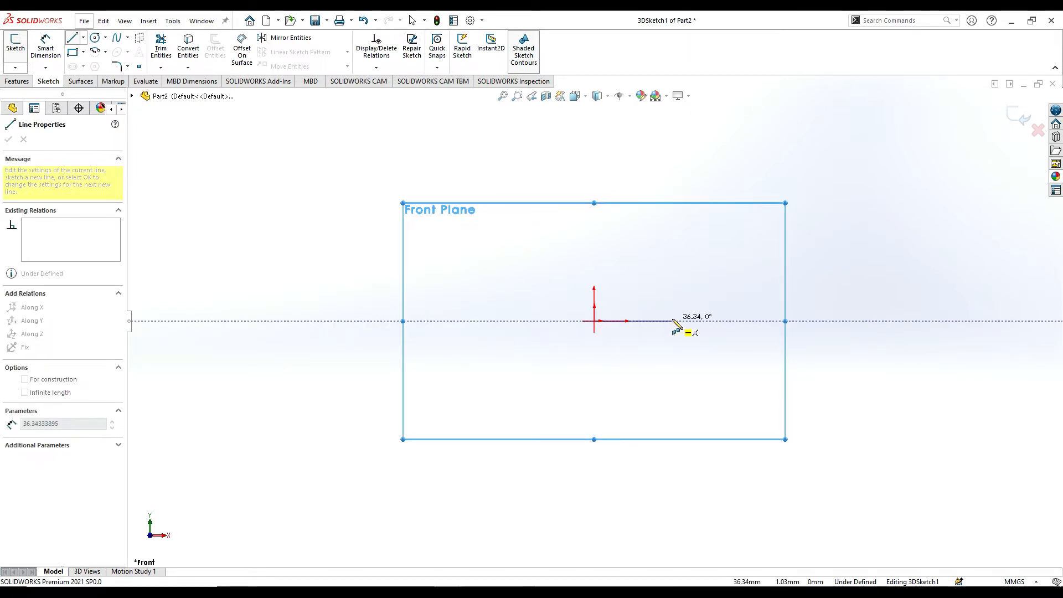
click(672, 322)
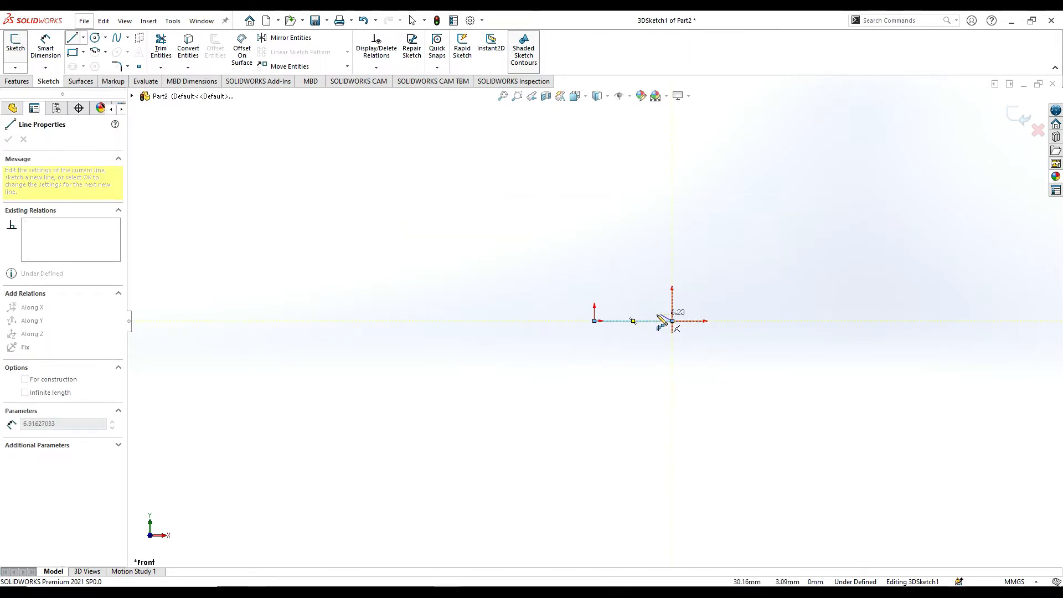
click(673, 233)
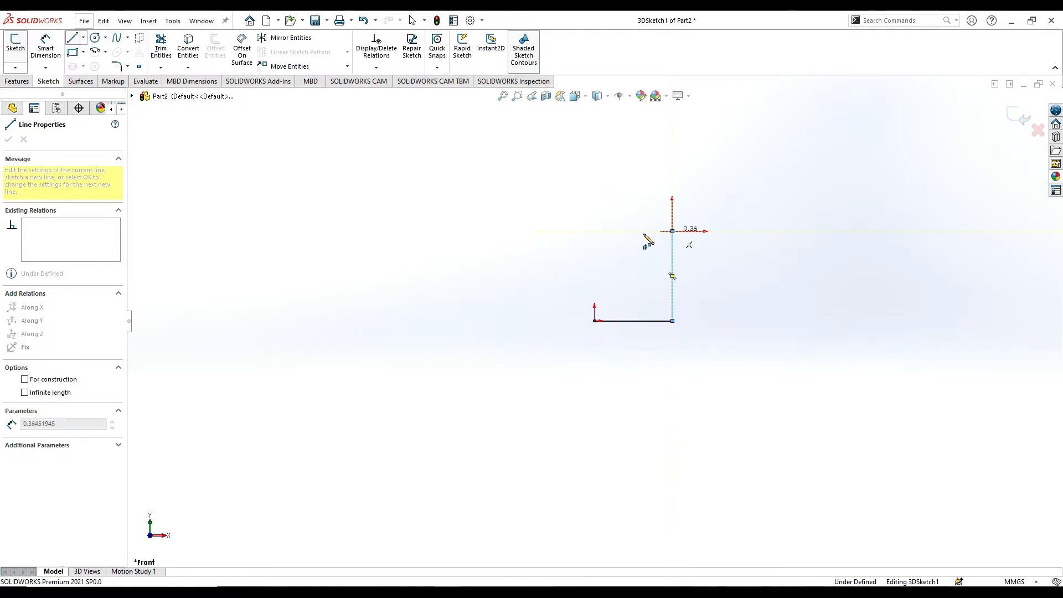
click(568, 231)
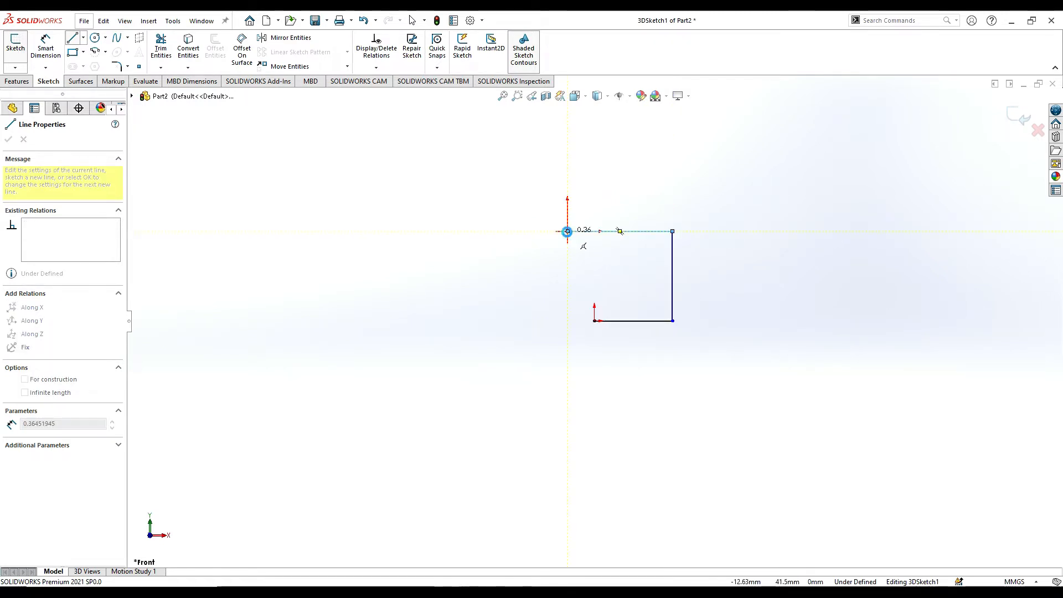
key(Escape)
Set the length of the lower horizontal line to 40 mm and the length of the vertical line to 60 mm.
click(637, 322)
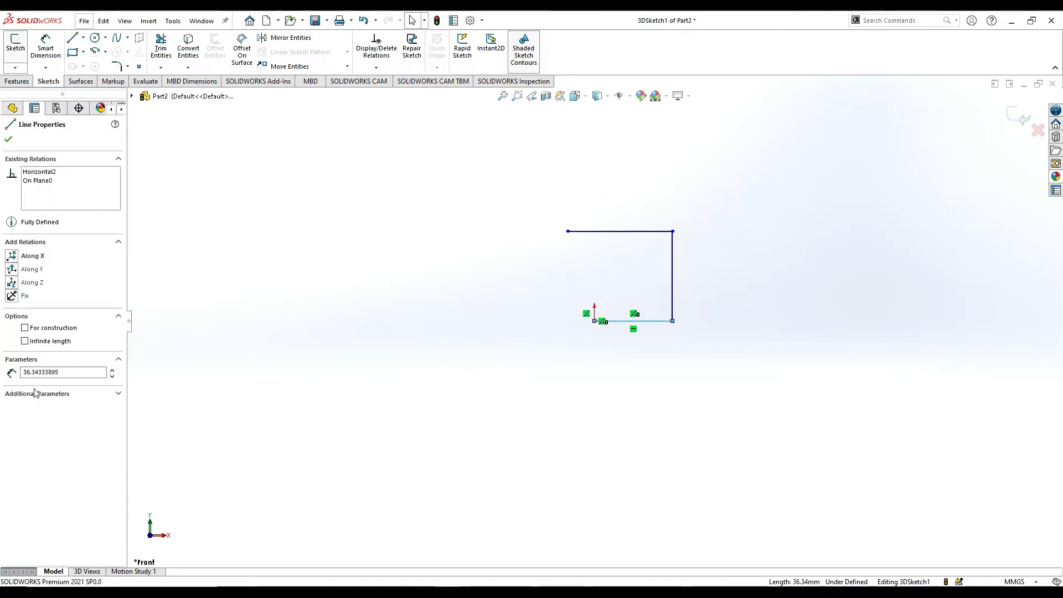
double_click(39, 373)
text(40)
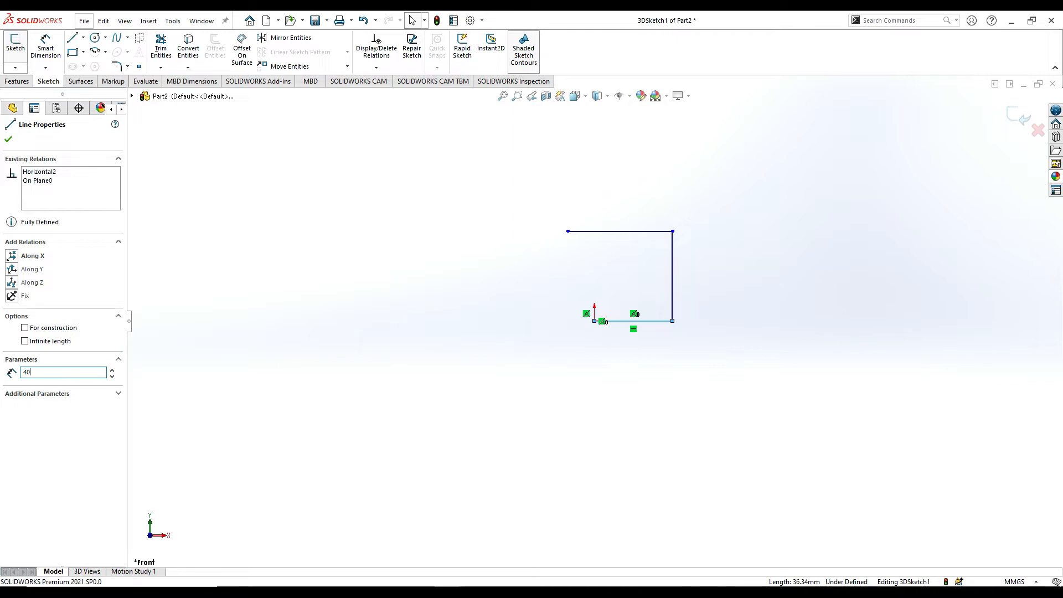
key(Return)
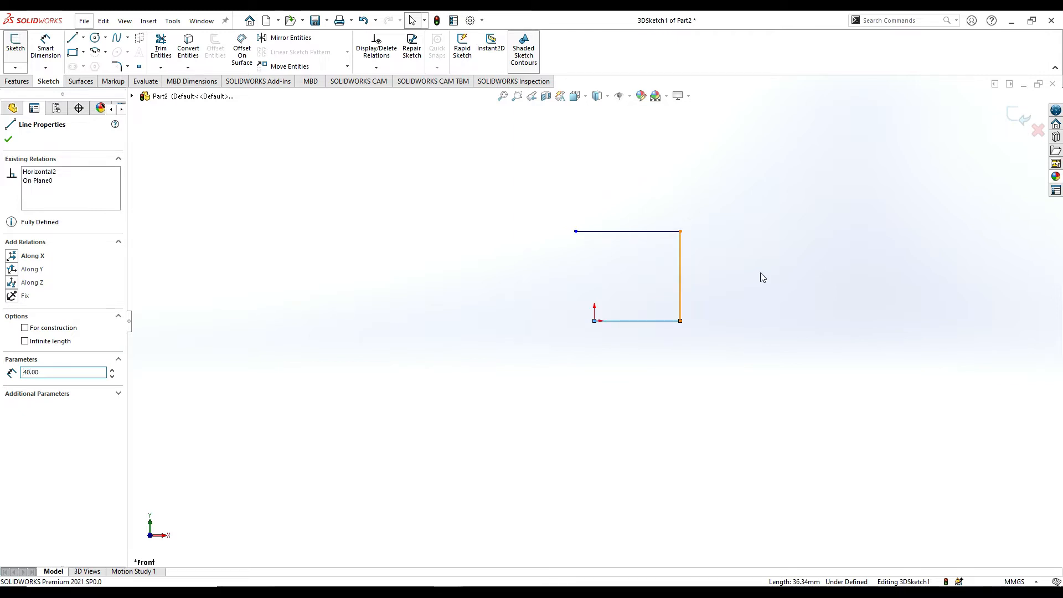
click(682, 278)
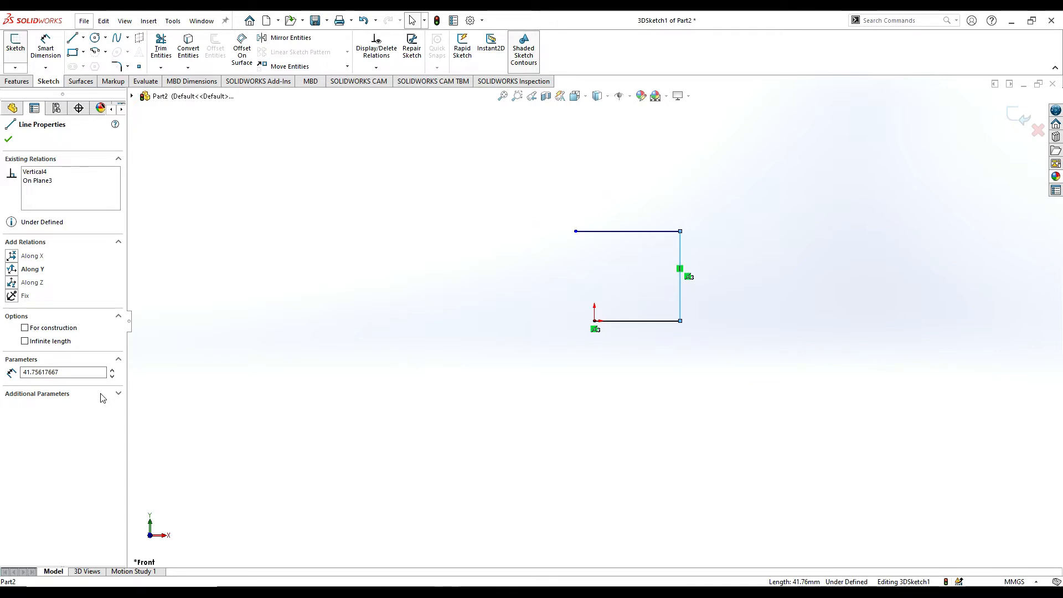
drag(103, 372, 2, 375)
text(60)
key(Return)
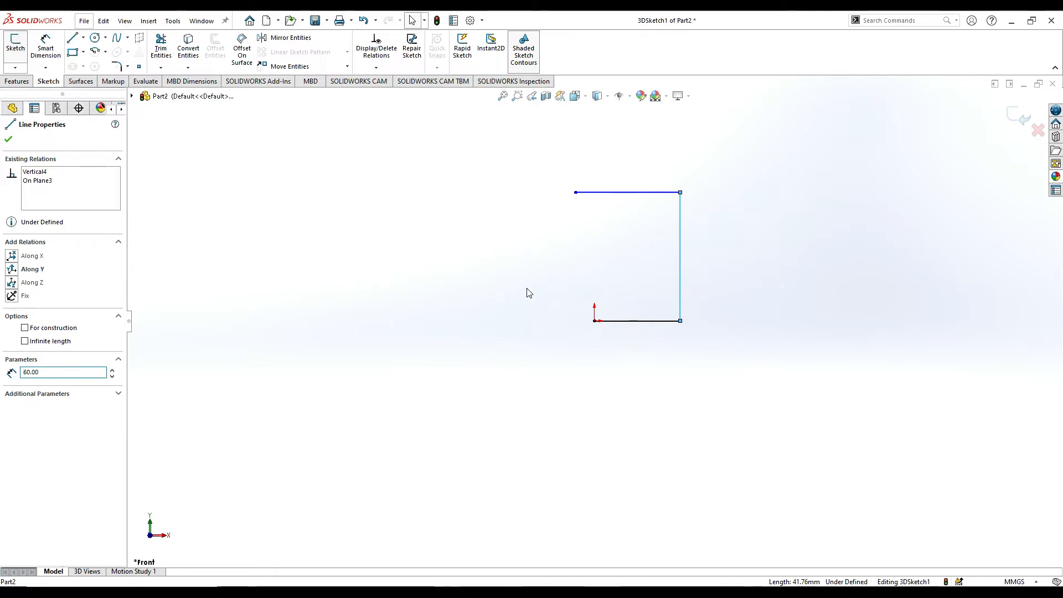
Set the length of the upper horizontal line to 60 mm.
scroll(642, 163, up, 1)
scroll(632, 180, down, 1)
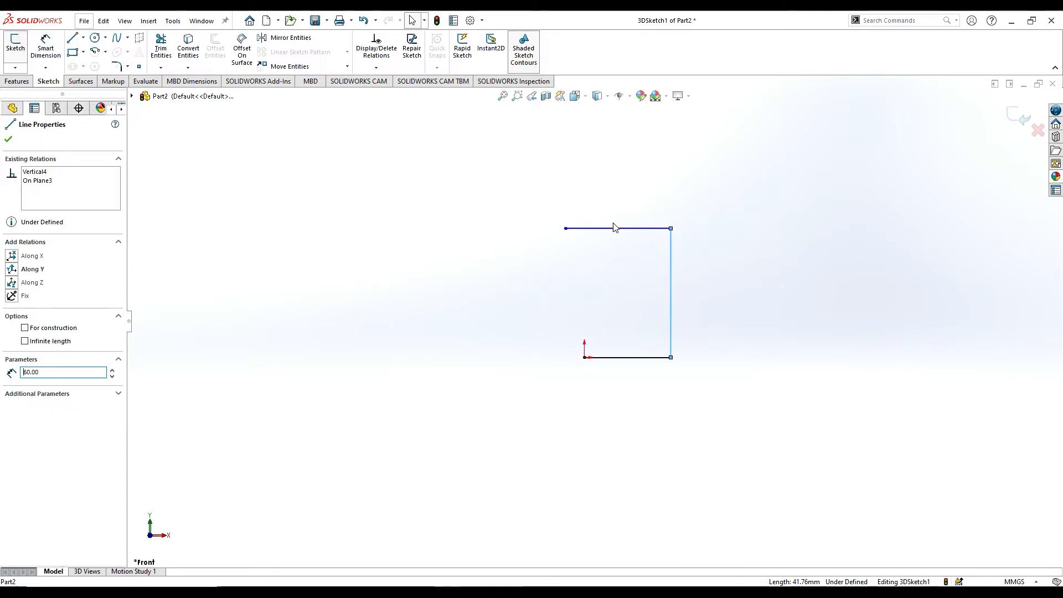
scroll(613, 224, down, 2)
click(606, 244)
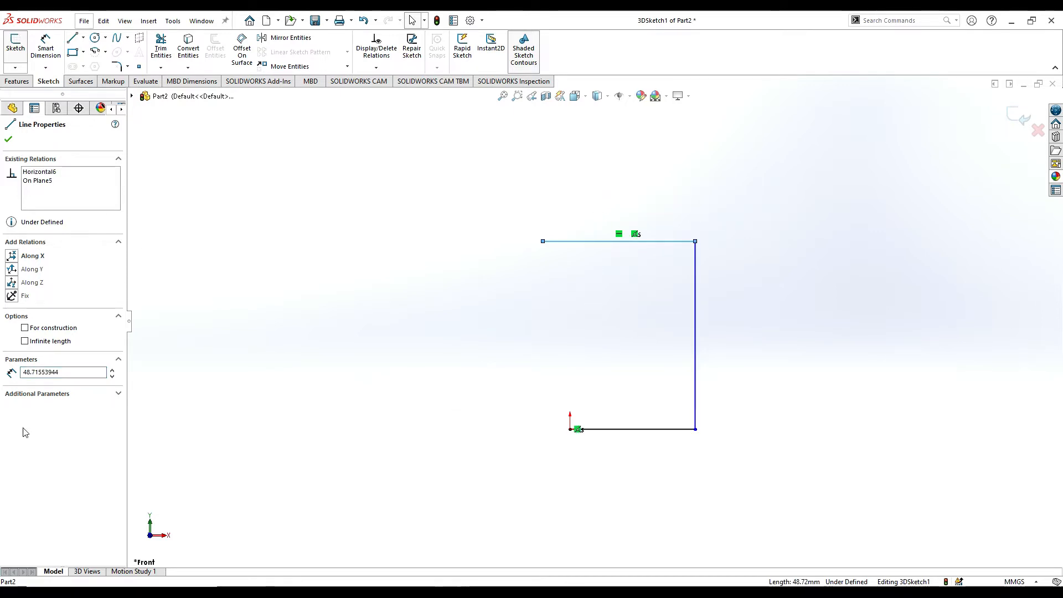
drag(76, 373, 1, 375)
text(60)
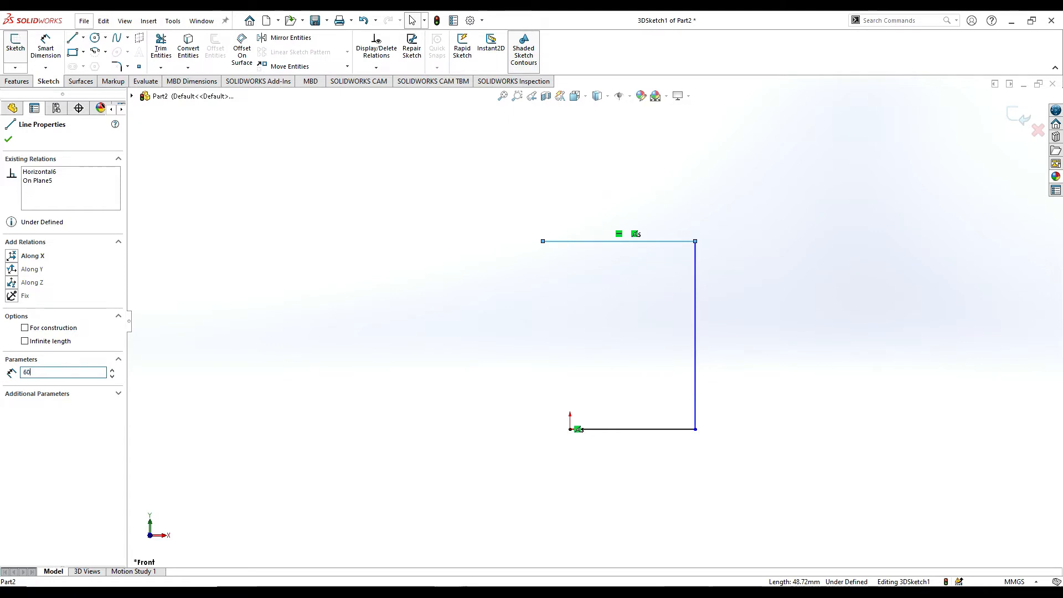
key(Return)
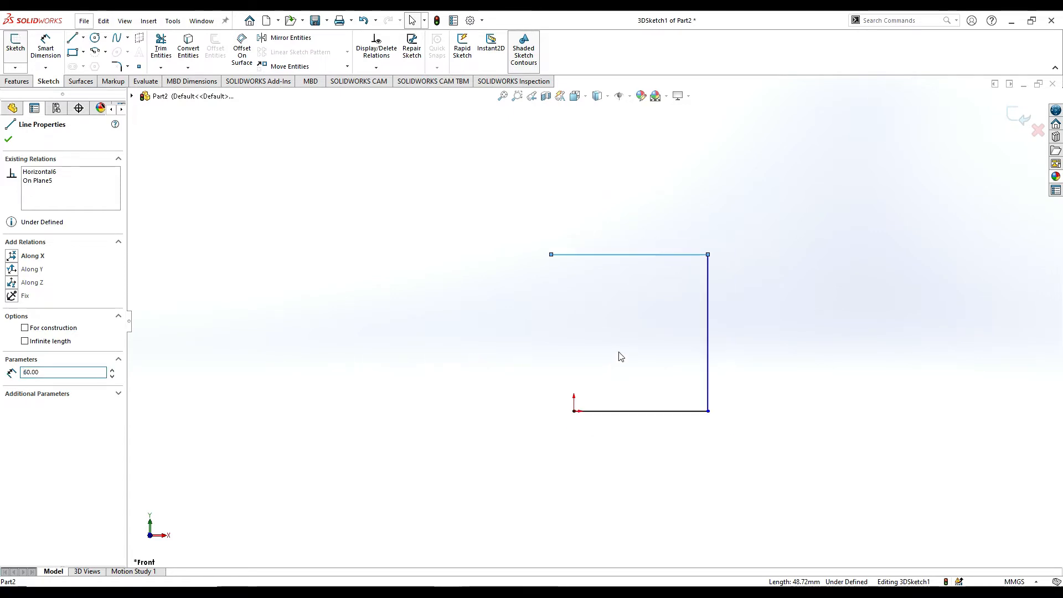
Draw a line about 41 mm straight down in the XY plane from the free end of the upper horizontal line.
middle_drag(657, 325, 635, 339)
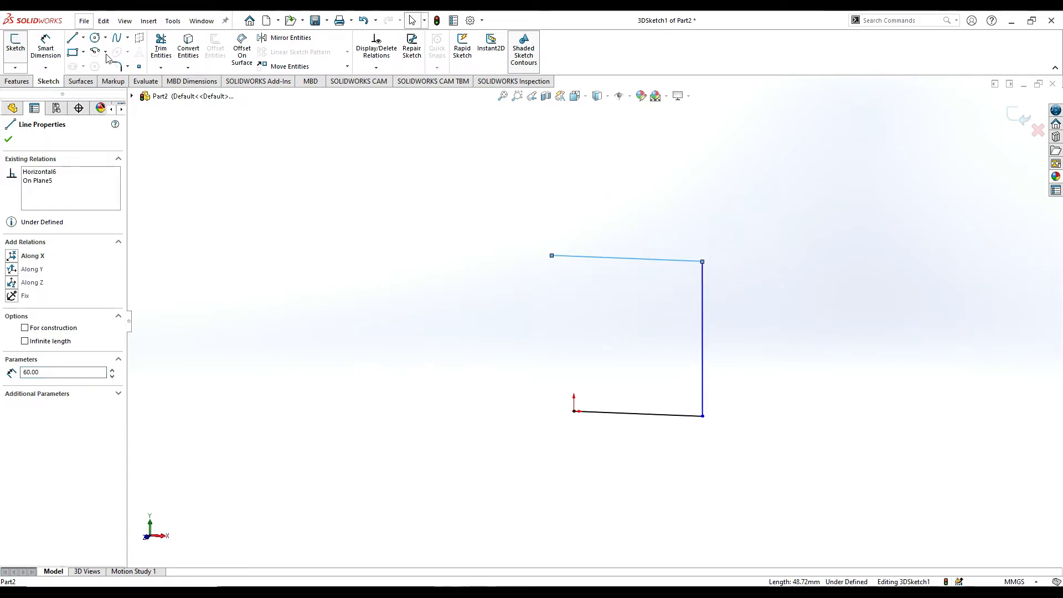
click(72, 38)
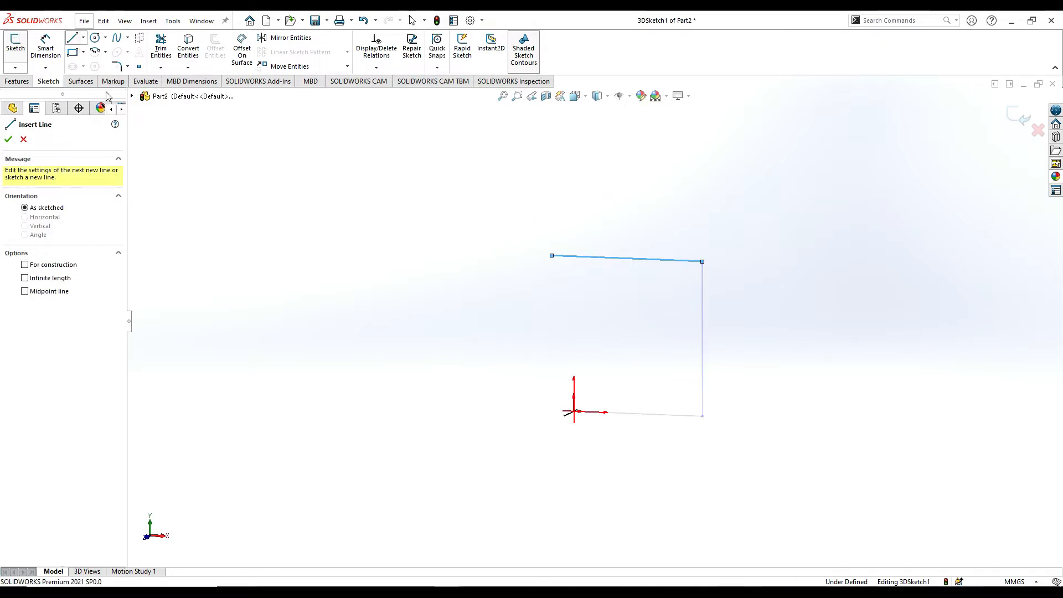
click(552, 257)
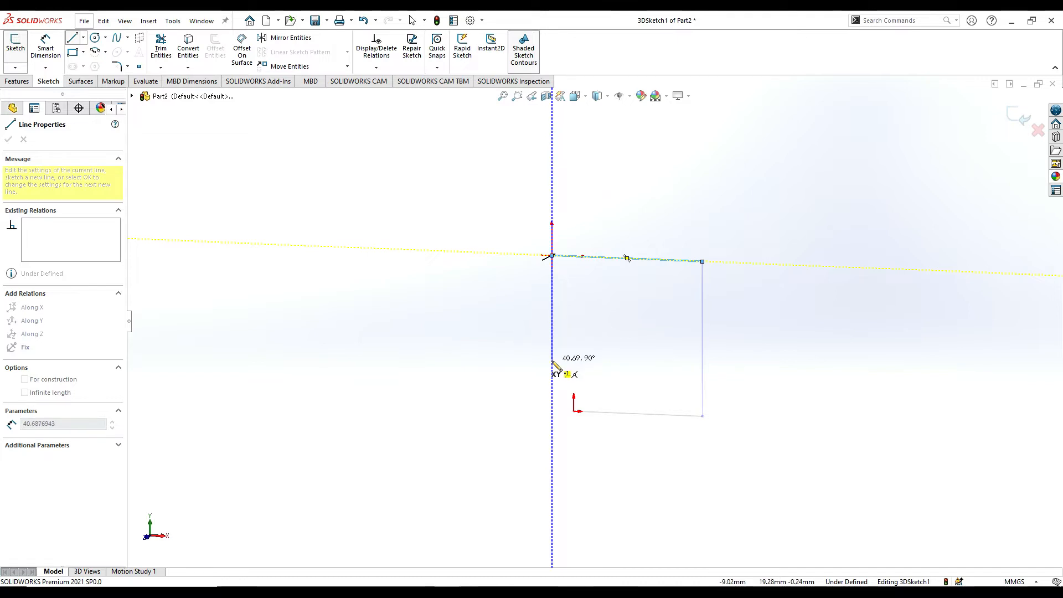
click(552, 360)
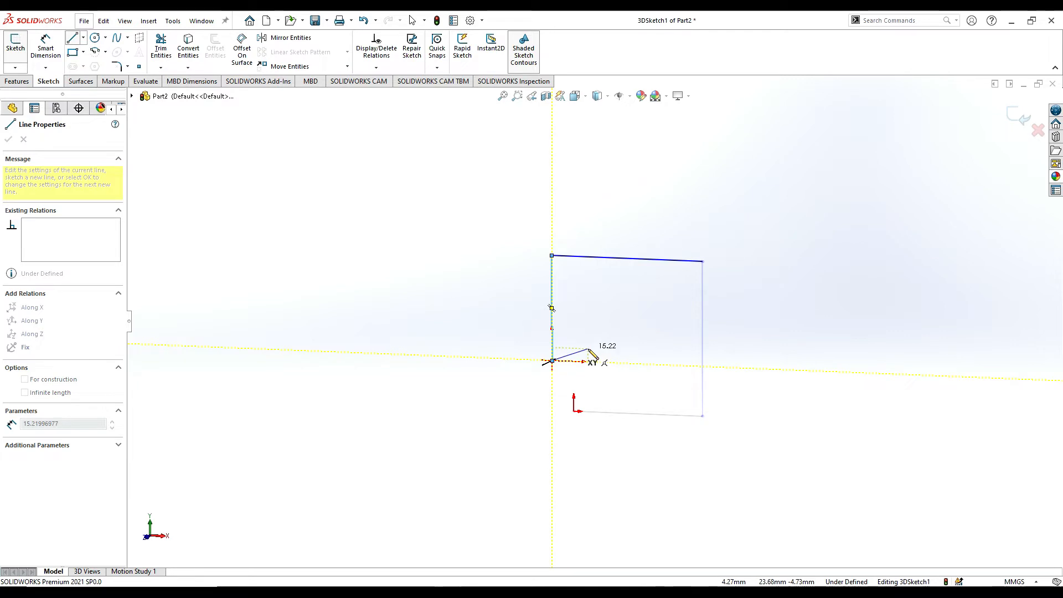
Continue the chain in the YZ plane with a line about 61 mm back along -Z and a line straight up along Y.
key(Tab)
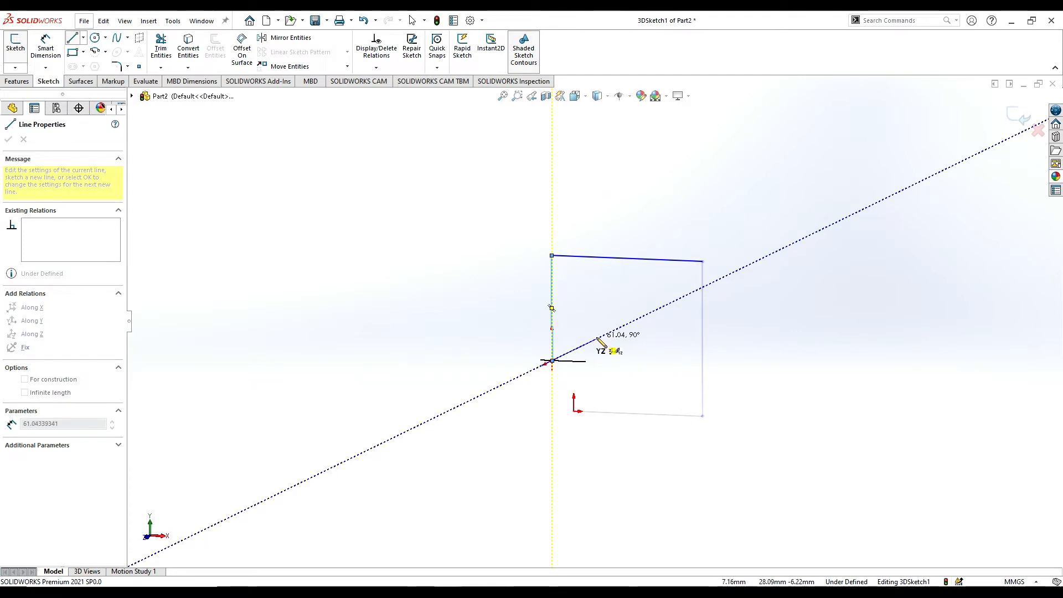
middle_drag(603, 341, 754, 299)
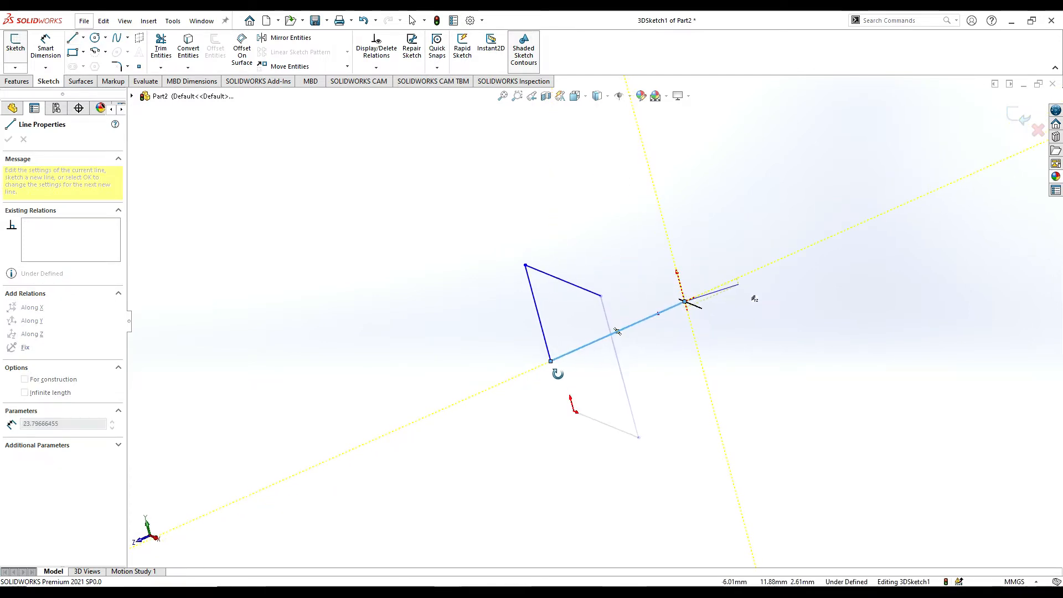
click(685, 302)
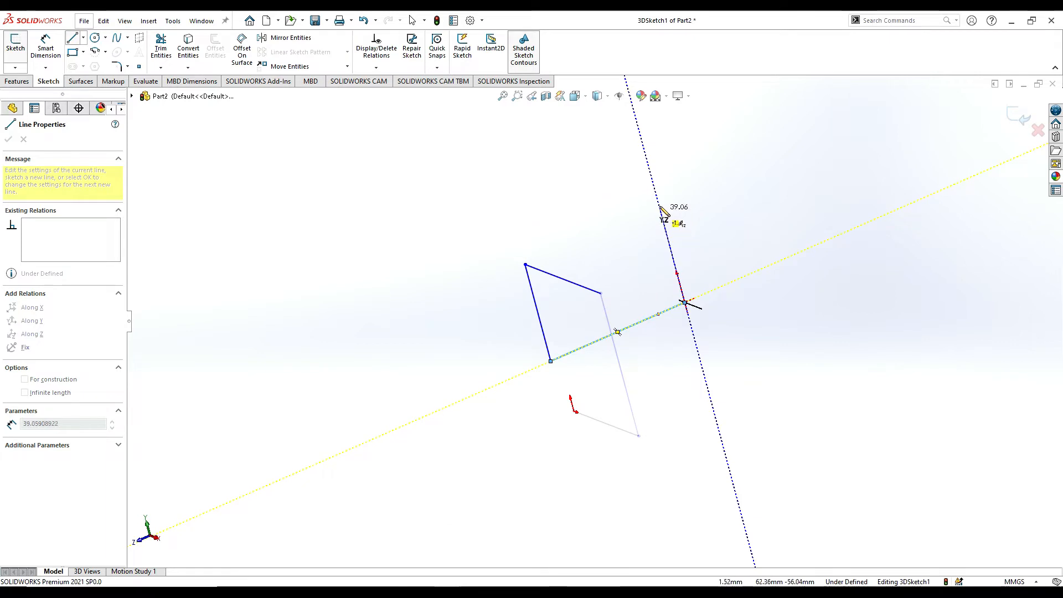
click(646, 157)
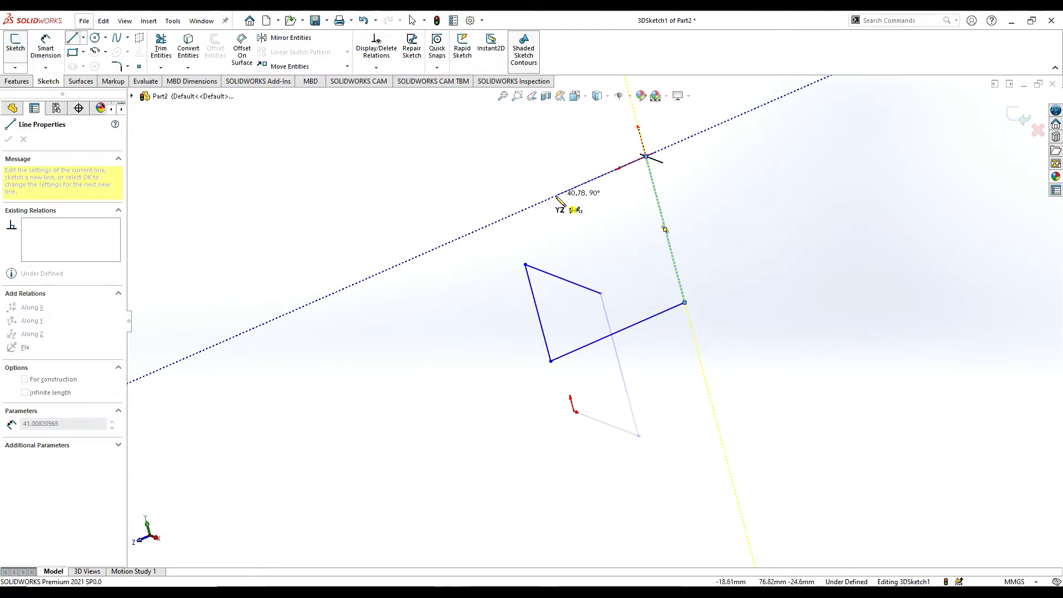
Add a line about 41 mm forward along +Z, and in the ZX plane a line about 59 mm along +X.
mouse_move(563, 197)
middle_down()
mouse_move(610, 224)
mouse_move(683, 233)
middle_up()
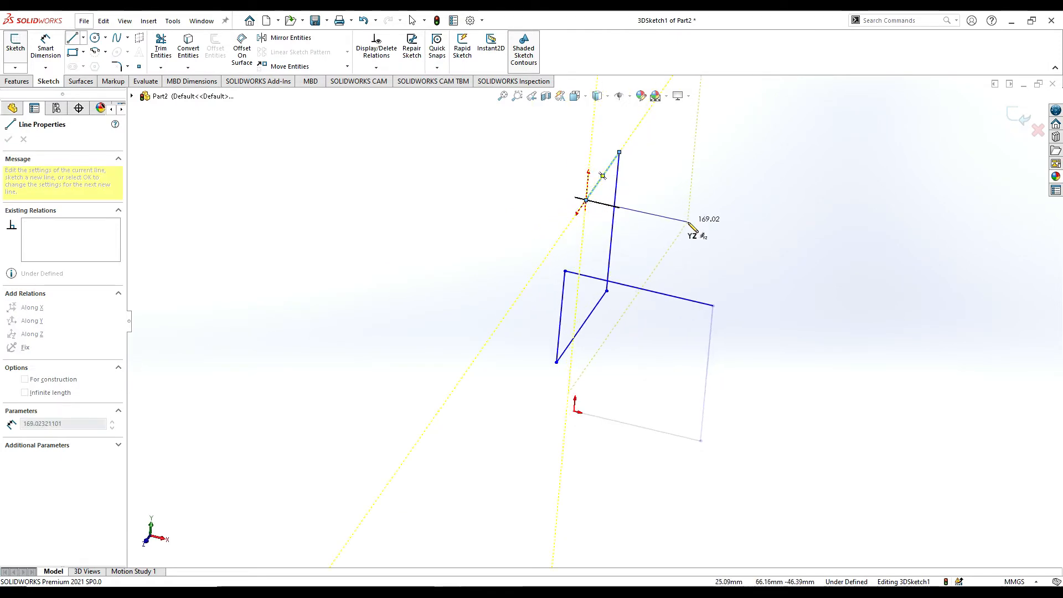
key(Tab)
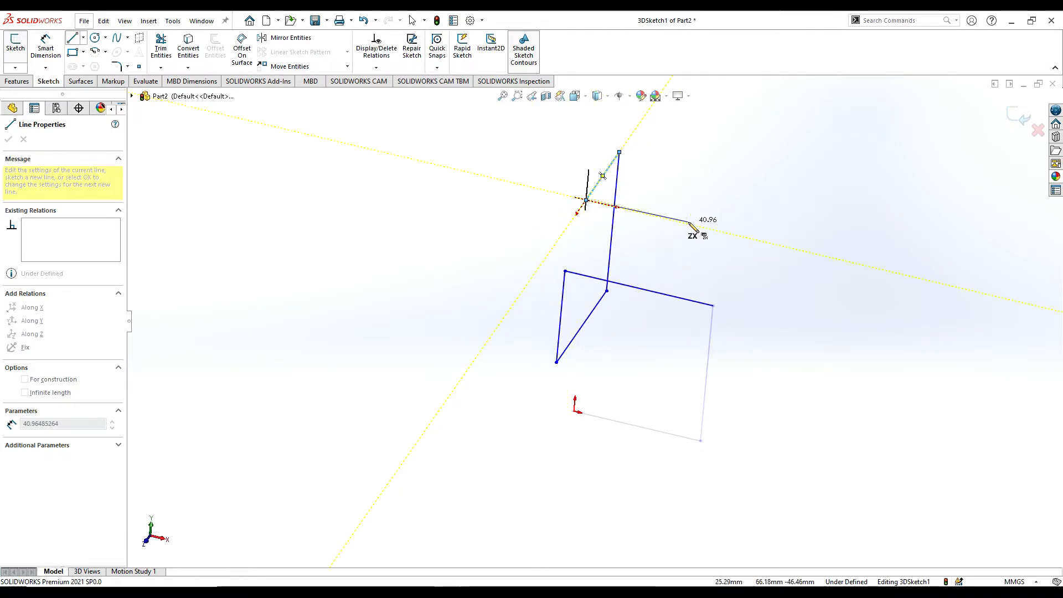
double_click(736, 235)
click(736, 235)
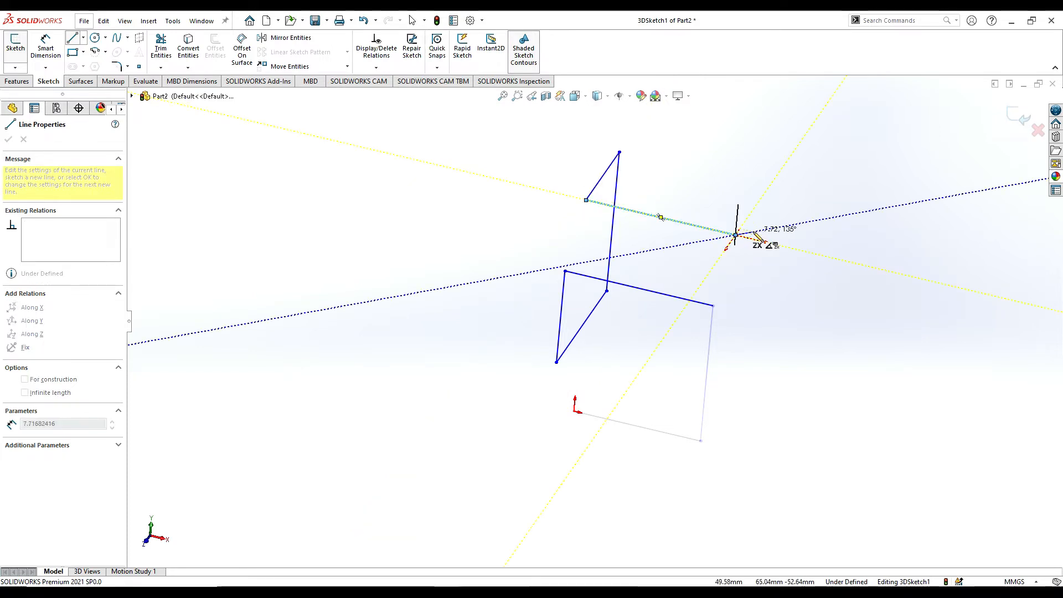
Extend the path in the ZX plane with a line about 59 mm along -Z and a line about 46 mm along -X.
mouse_move(729, 230)
middle_down()
mouse_move(700, 247)
mouse_move(681, 242)
mouse_move(680, 228)
middle_up()
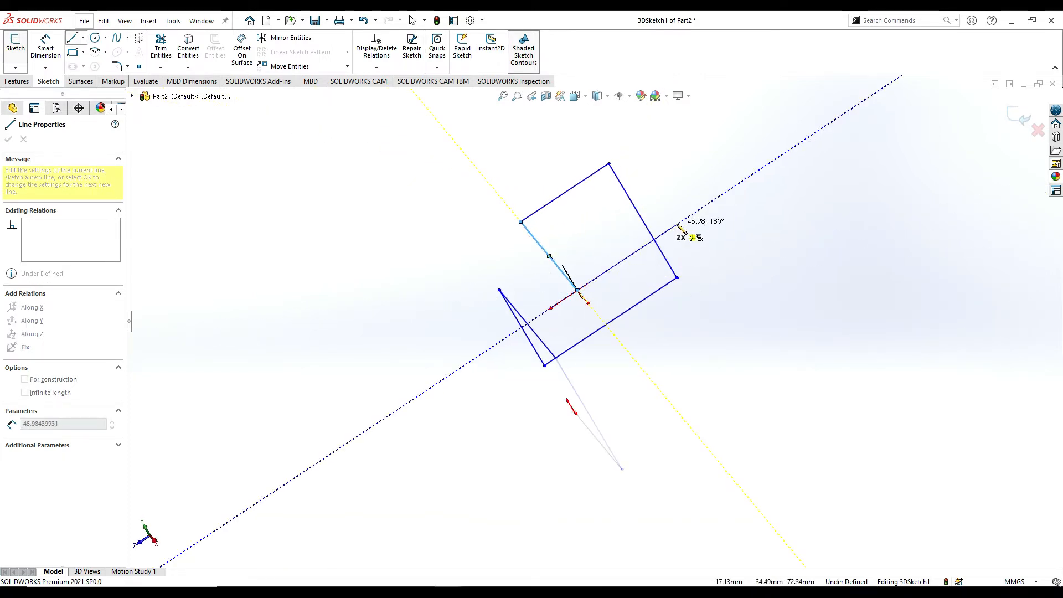
click(706, 206)
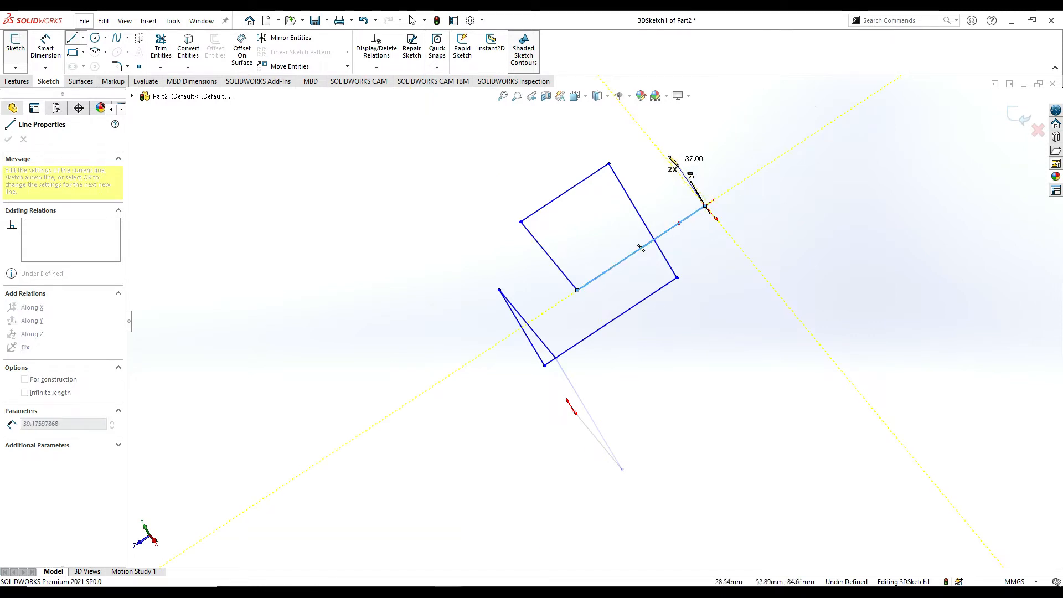
middle_drag(669, 169, 701, 167)
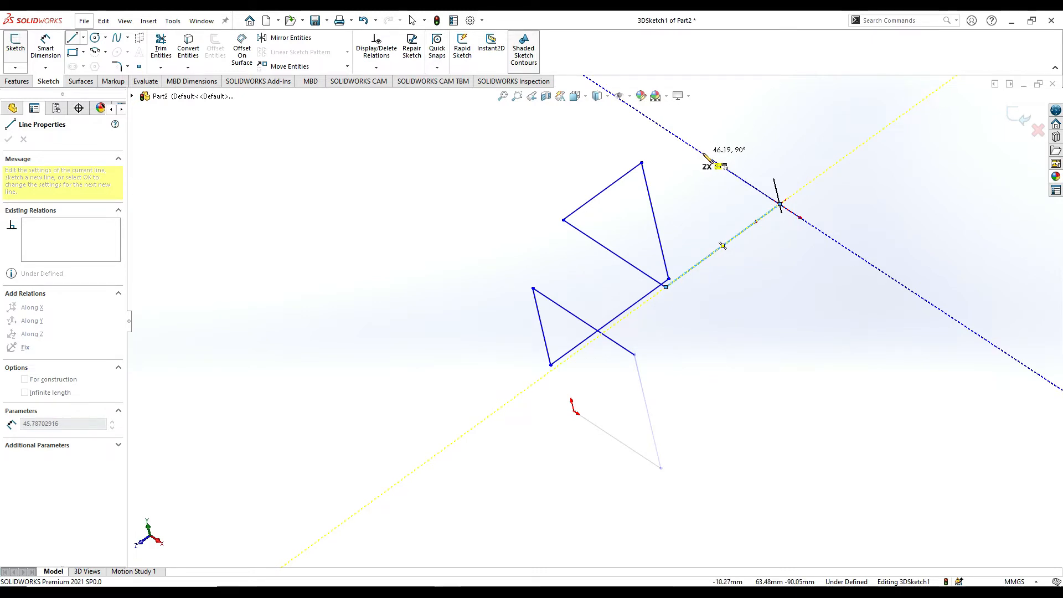
click(705, 155)
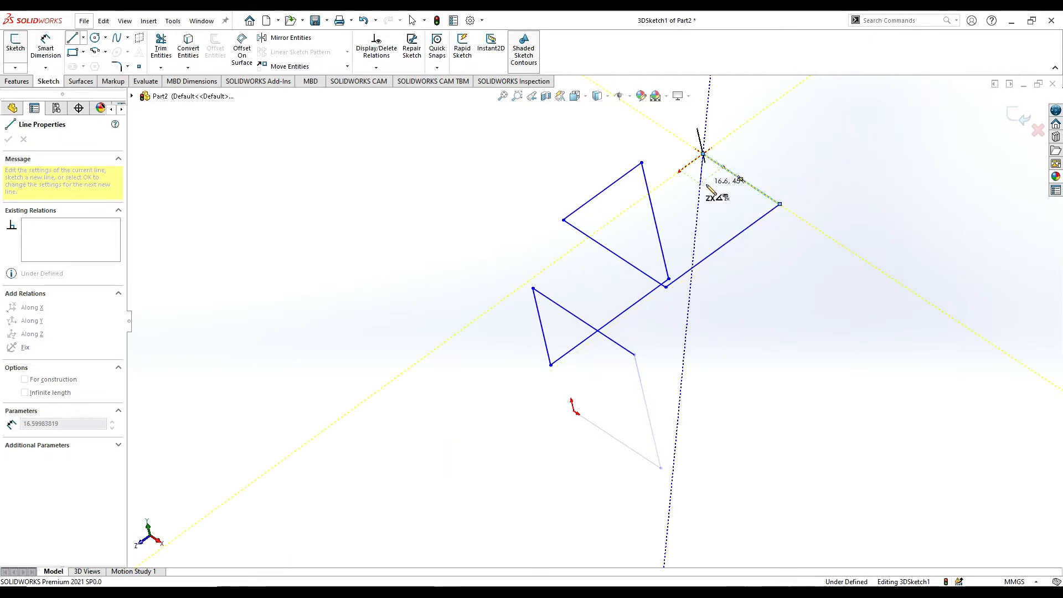
Draw a line about 57 mm straight down in the XY plane from the free end of the upper path.
middle_drag(715, 172, 714, 110)
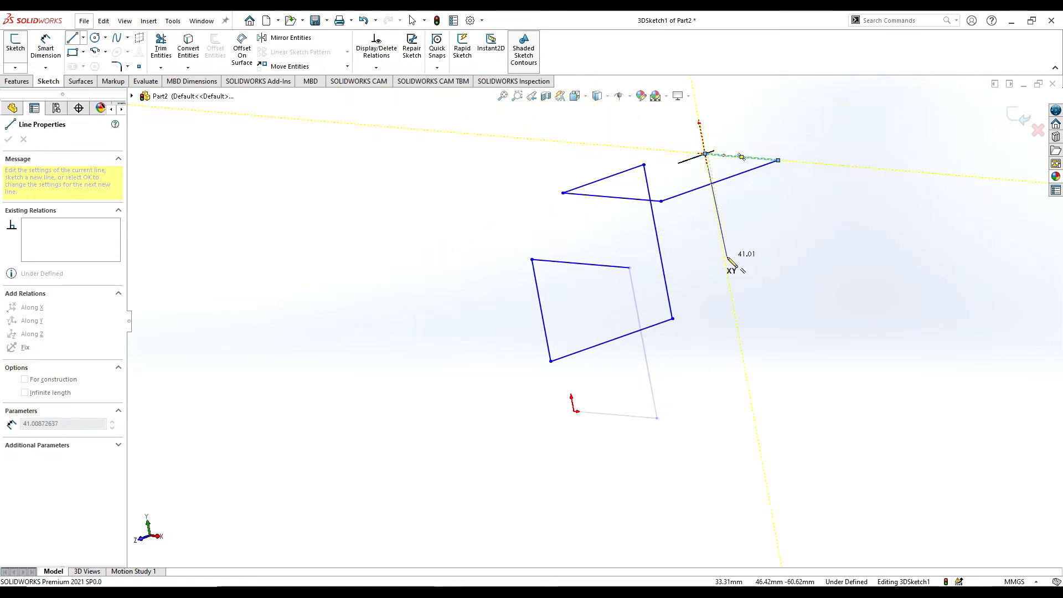
key(Tab)
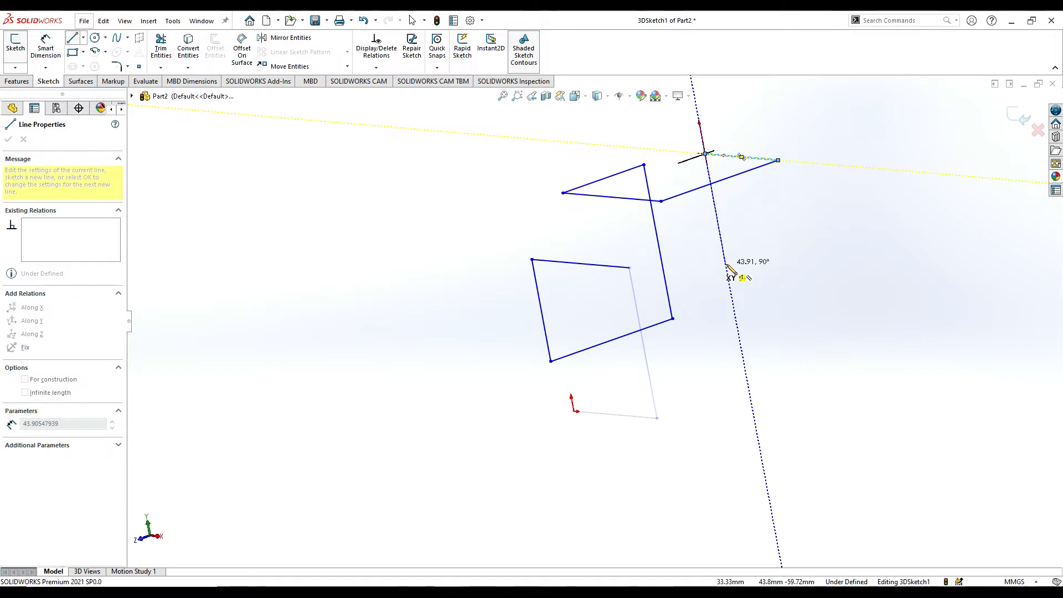
click(732, 304)
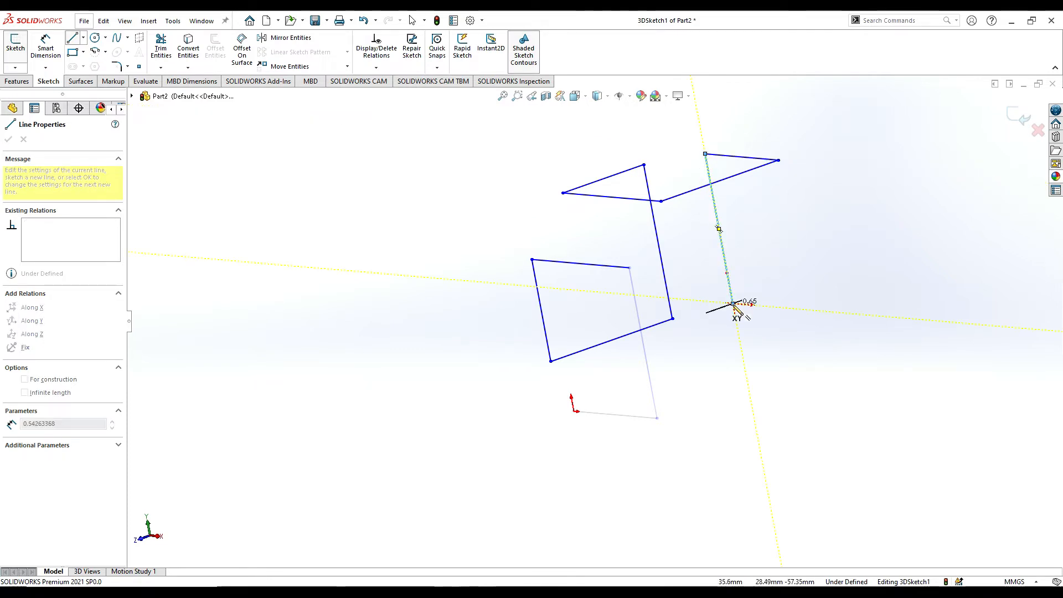
Continue the chain in the XY plane with a line about 63 mm along +X and a line about 42 mm straight up.
middle_drag(815, 309, 717, 371)
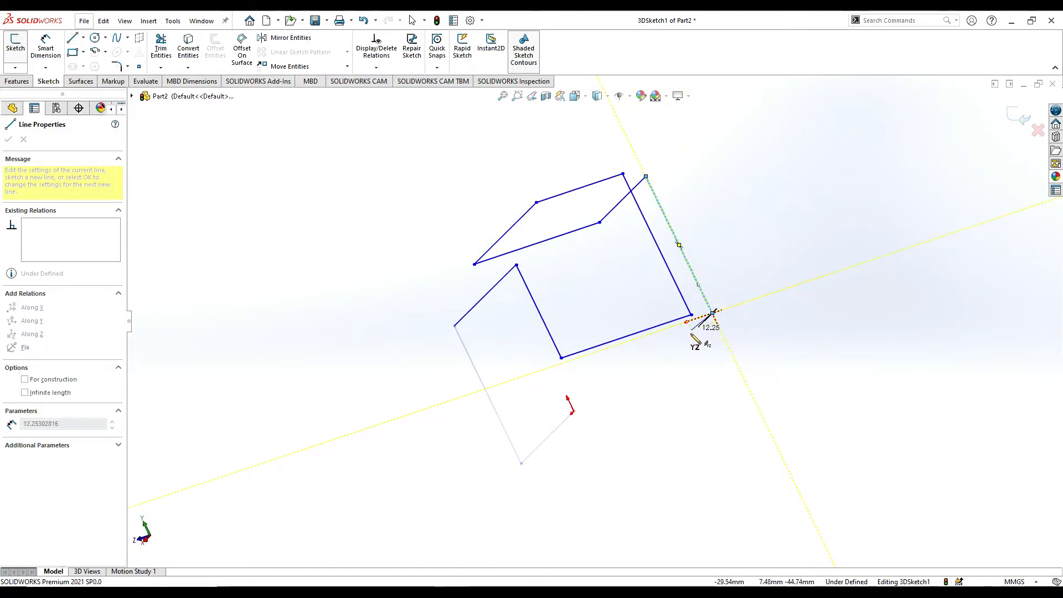
mouse_move(690, 349)
middle_down()
mouse_move(637, 409)
mouse_move(644, 421)
mouse_move(657, 408)
mouse_move(632, 397)
mouse_move(629, 408)
mouse_move(521, 423)
middle_up()
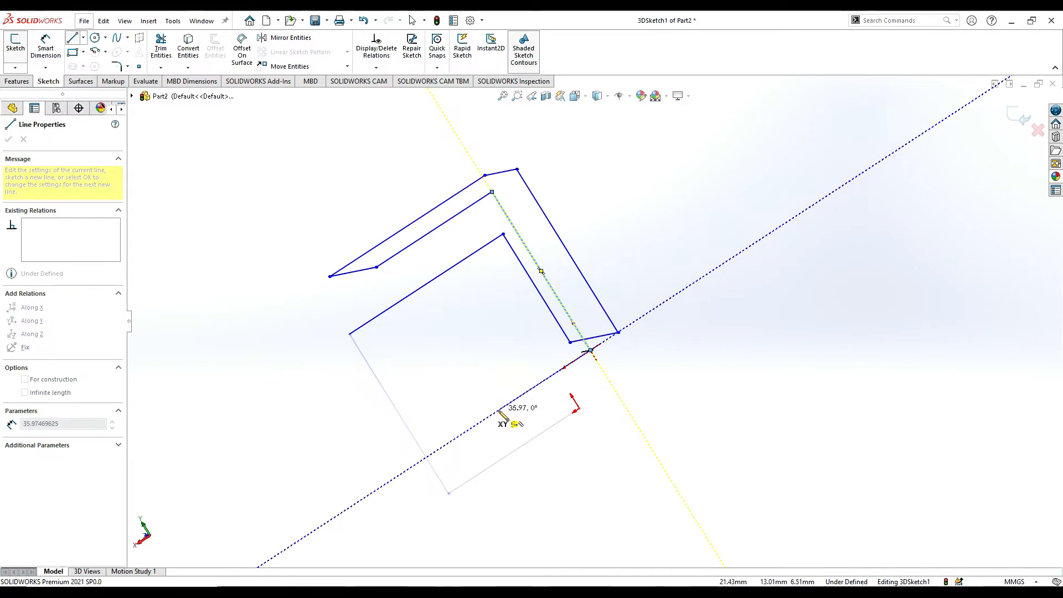
middle_drag(501, 414, 538, 410)
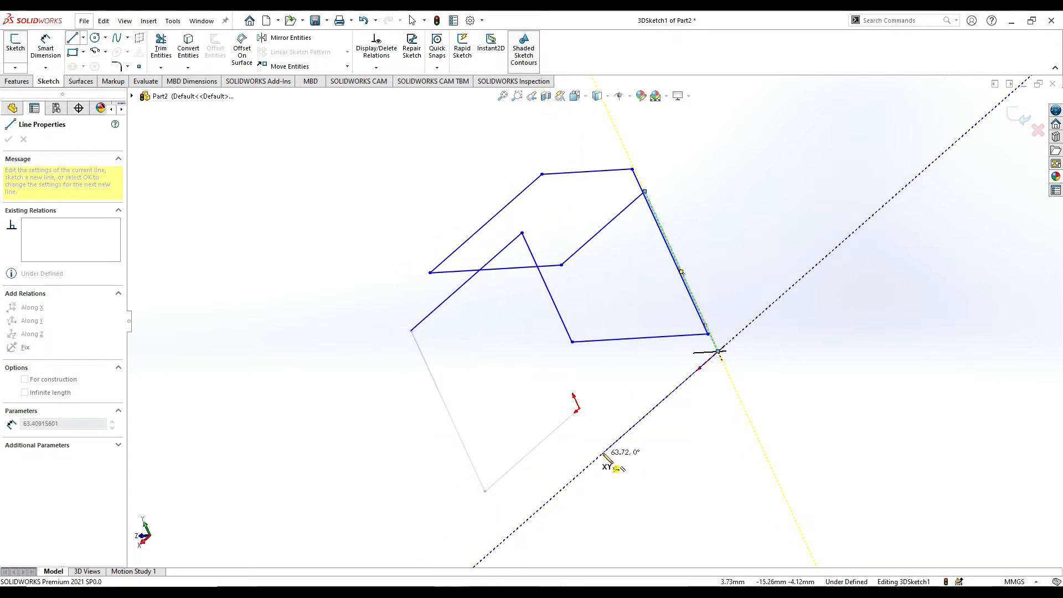
mouse_move(605, 458)
middle_down()
mouse_move(613, 411)
mouse_move(659, 410)
middle_up()
mouse_move(788, 336)
middle_down()
mouse_move(842, 287)
mouse_move(774, 256)
mouse_move(692, 251)
mouse_move(658, 273)
middle_up()
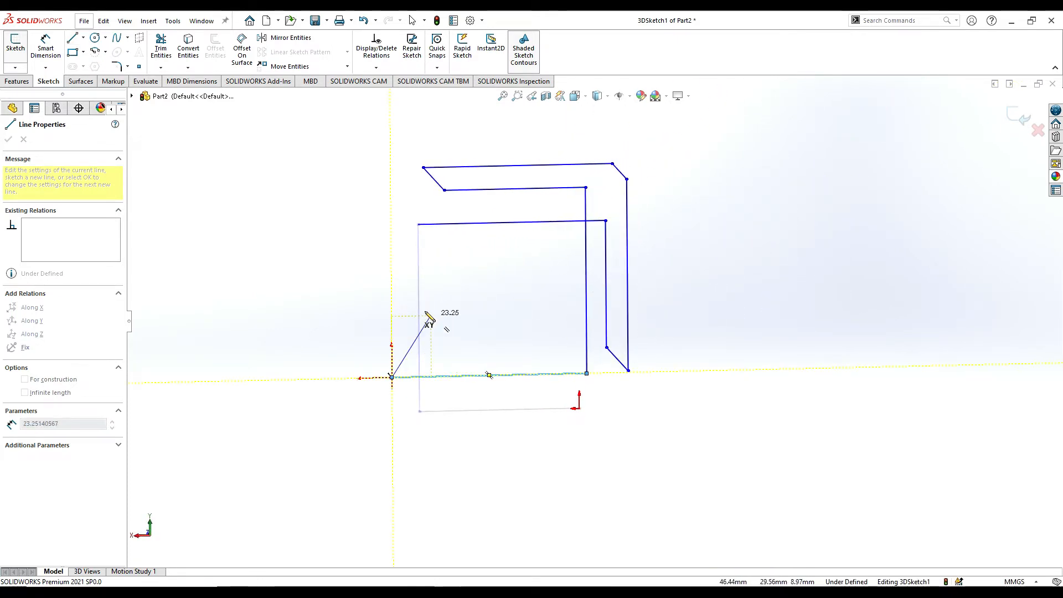
click(392, 252)
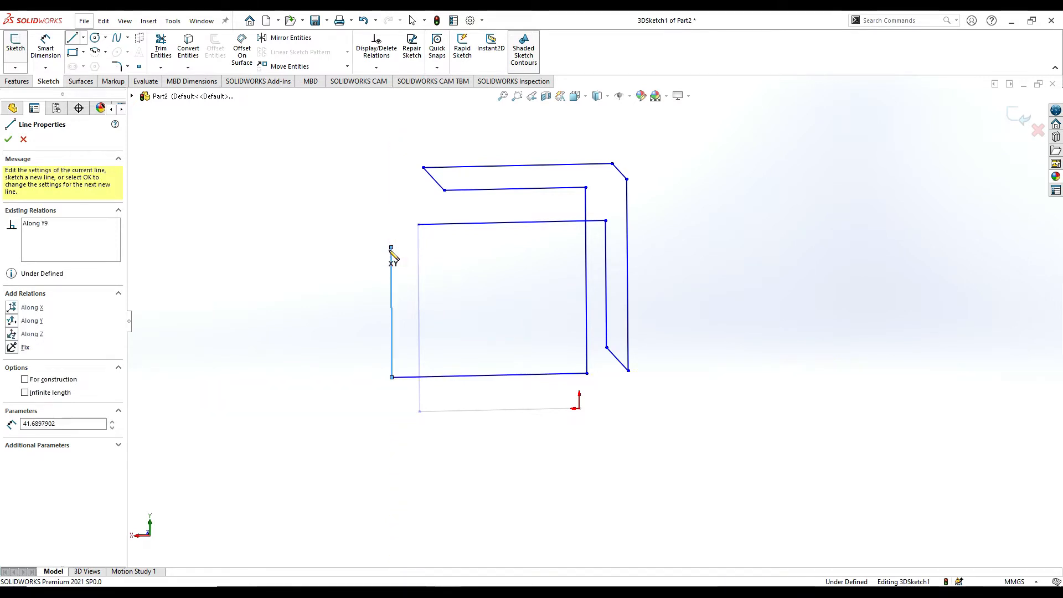
Add a line about 60 mm along +Z in the YZ plane, followed by a line straight down along Y.
mouse_move(392, 252)
middle_down()
mouse_move(463, 257)
mouse_move(501, 273)
mouse_move(495, 280)
middle_up()
key(Tab)
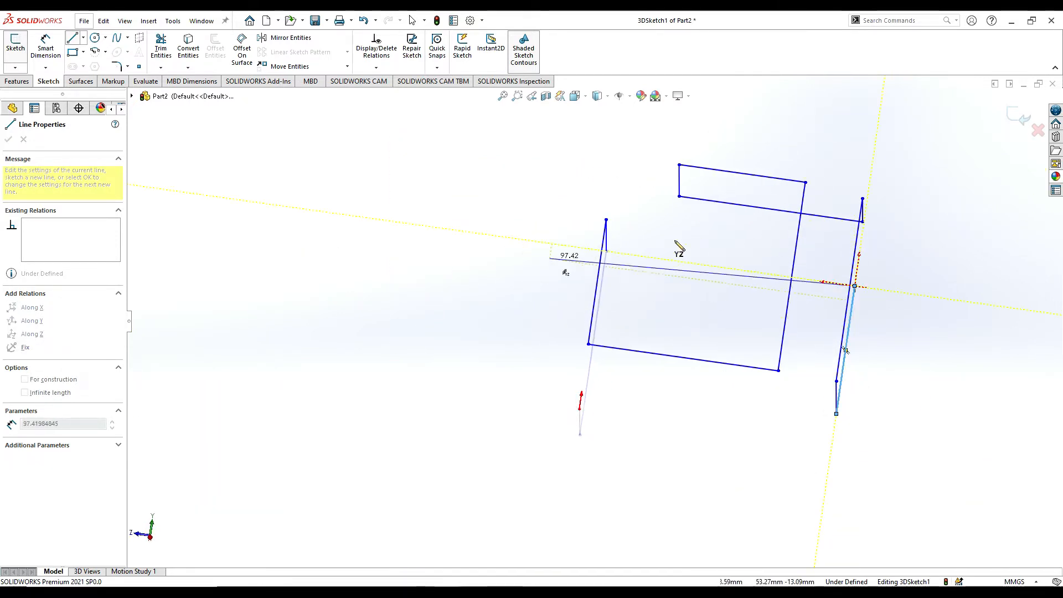
click(662, 259)
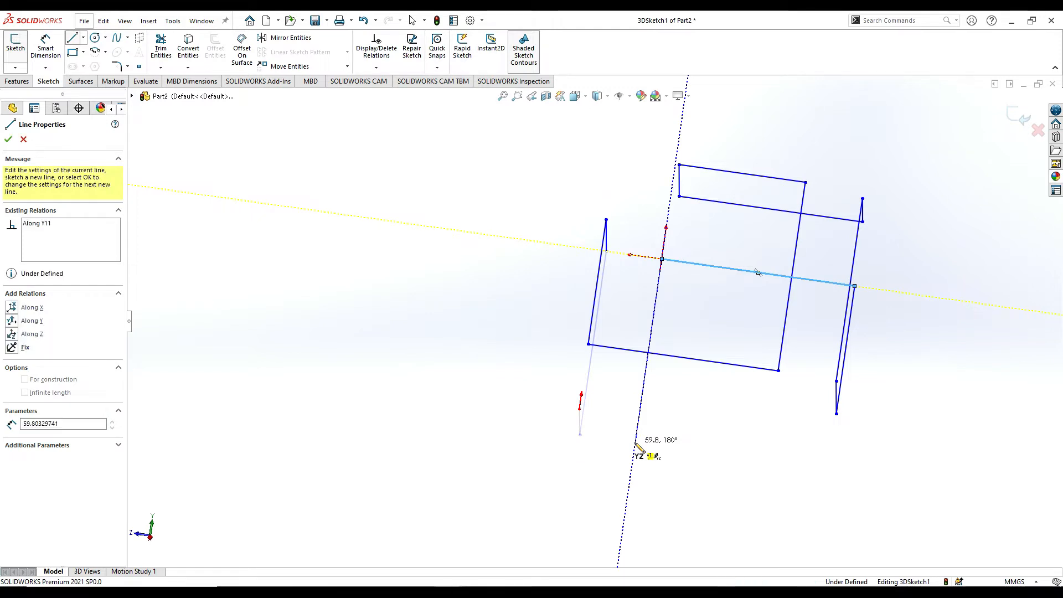
click(636, 443)
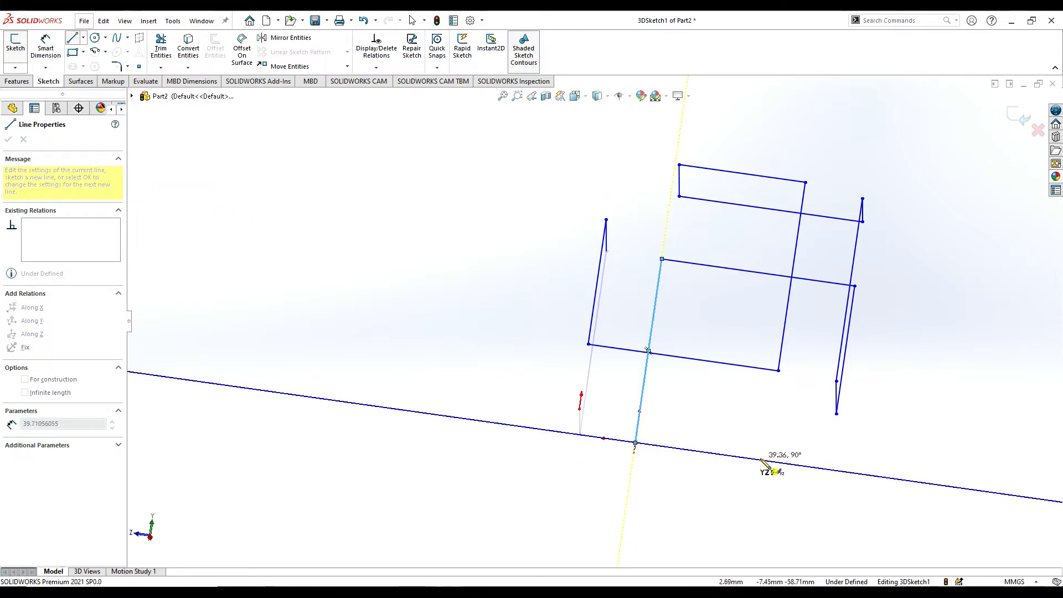
Close the loop at the origin with lines along -Z and -X and a final line about 61 mm along +Z.
mouse_move(777, 465)
middle_down()
mouse_move(736, 442)
mouse_move(712, 468)
mouse_move(654, 491)
middle_up()
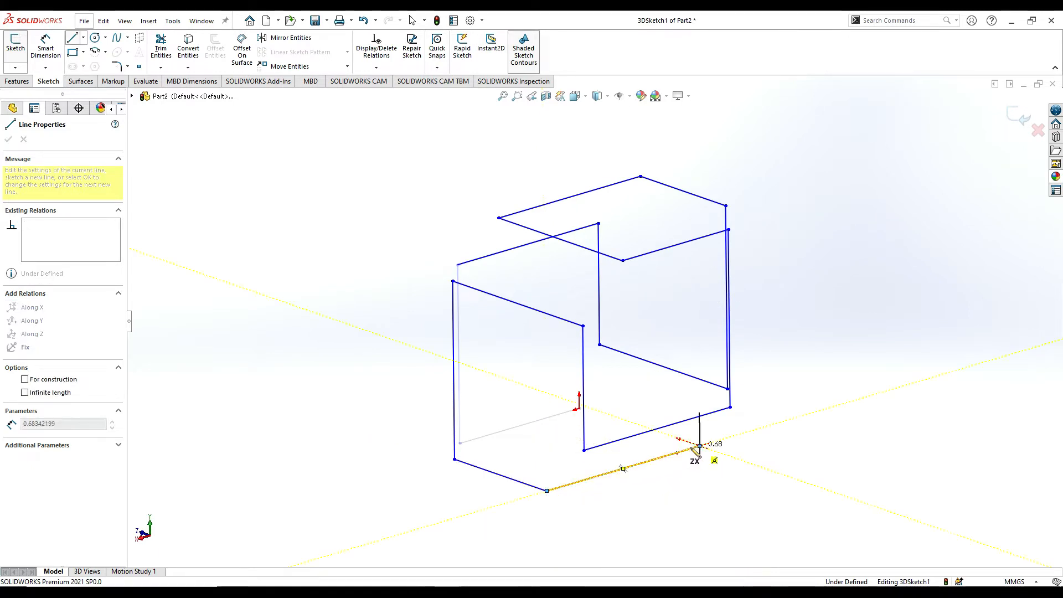
mouse_move(704, 447)
middle_down()
mouse_move(750, 441)
mouse_move(729, 491)
mouse_move(774, 512)
middle_up()
double_click(773, 511)
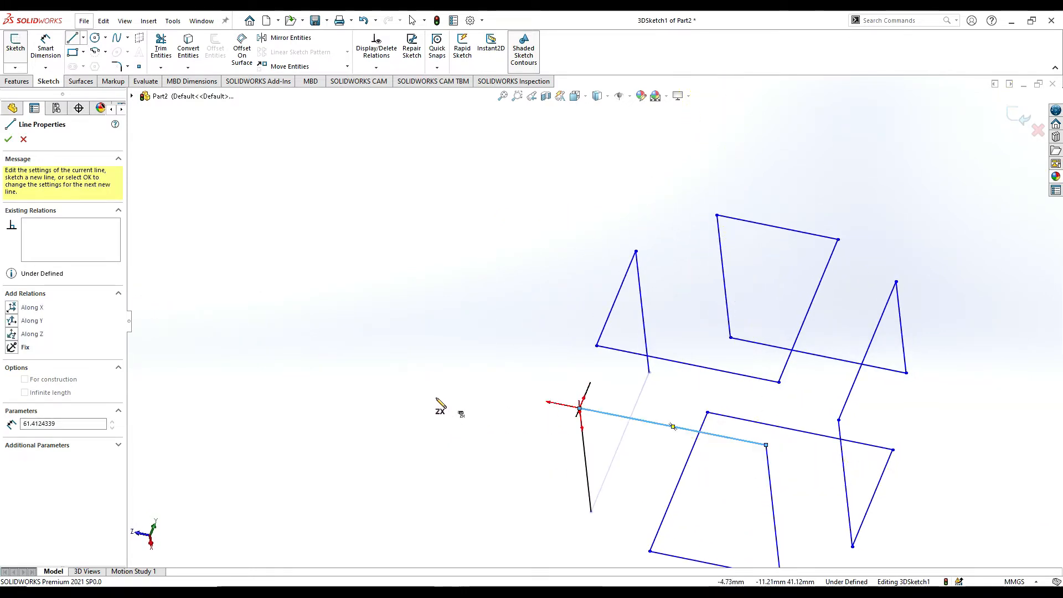
Dimension the X-direction line starting at the origin to 40 mm.
mouse_move(438, 400)
middle_down()
mouse_move(421, 372)
mouse_move(472, 418)
mouse_move(456, 395)
middle_up()
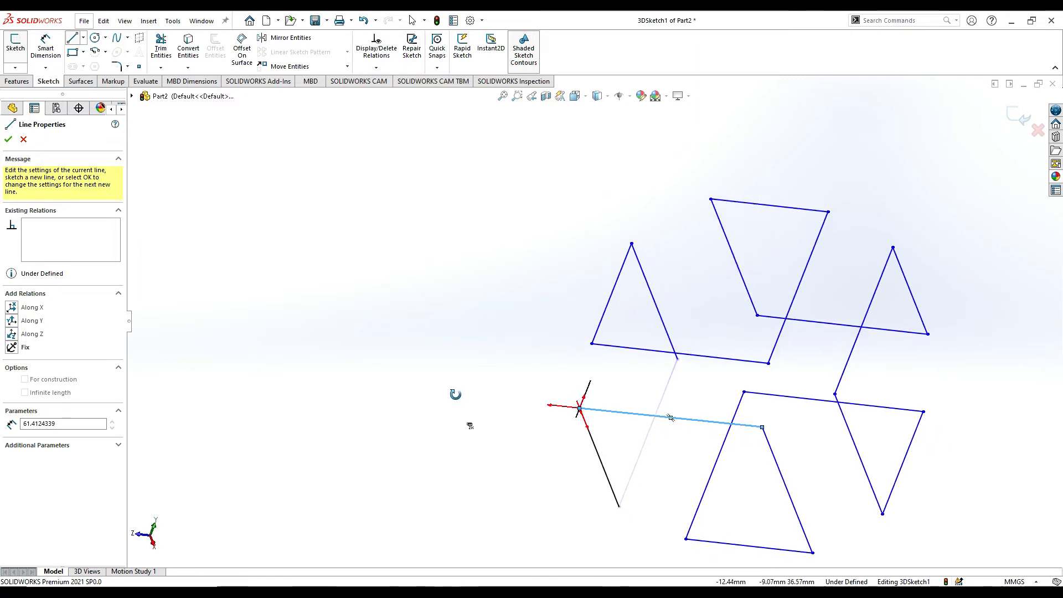
scroll(608, 415, down, 4)
scroll(612, 415, up, 2)
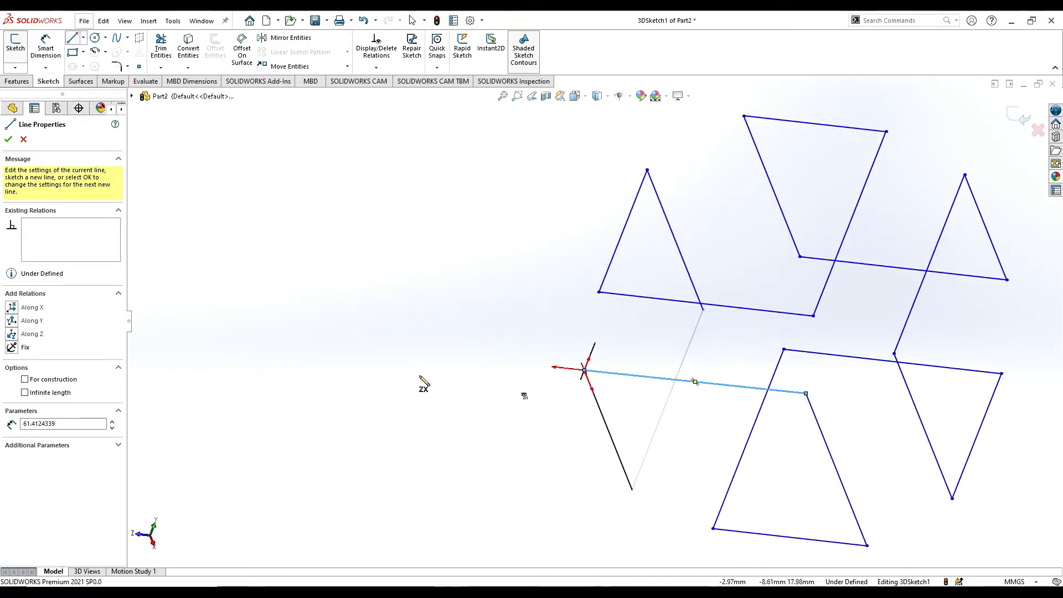
mouse_move(631, 393)
middle_down()
mouse_move(731, 404)
mouse_move(717, 393)
mouse_move(757, 424)
mouse_move(750, 375)
mouse_move(748, 429)
middle_up()
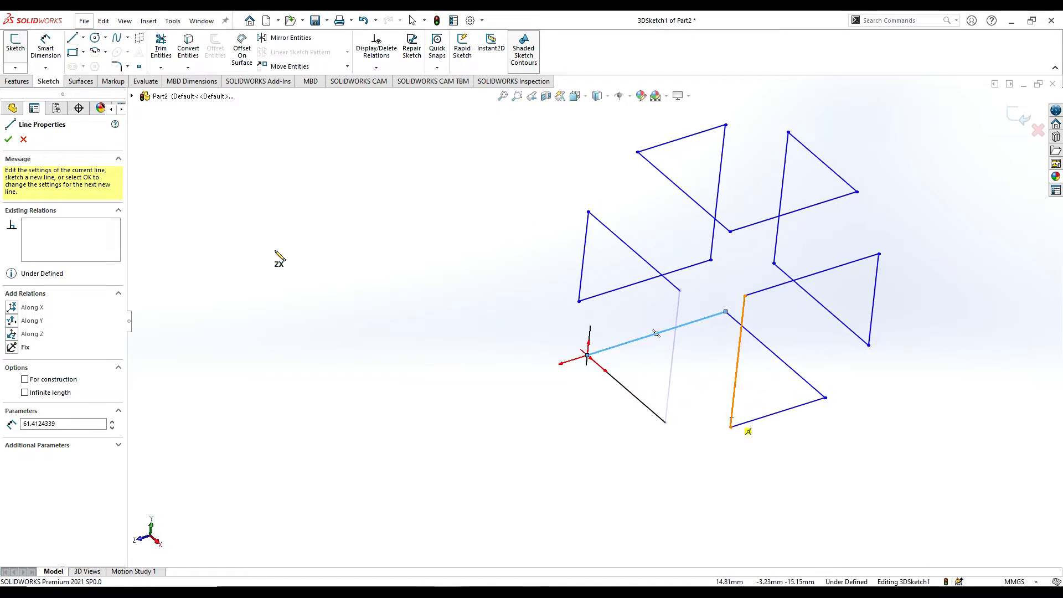
click(46, 45)
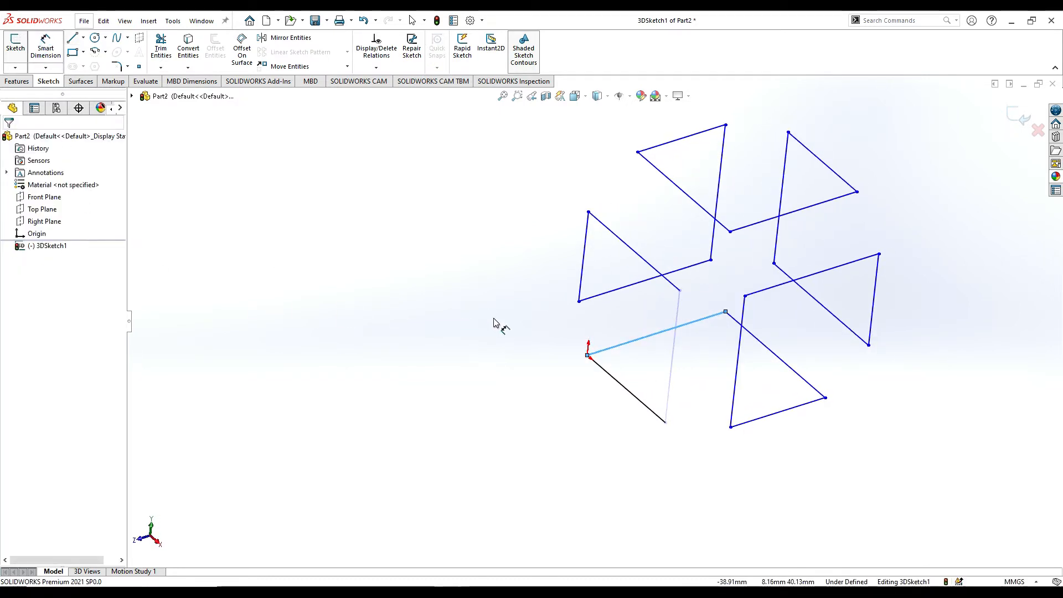
click(612, 420)
click(454, 547)
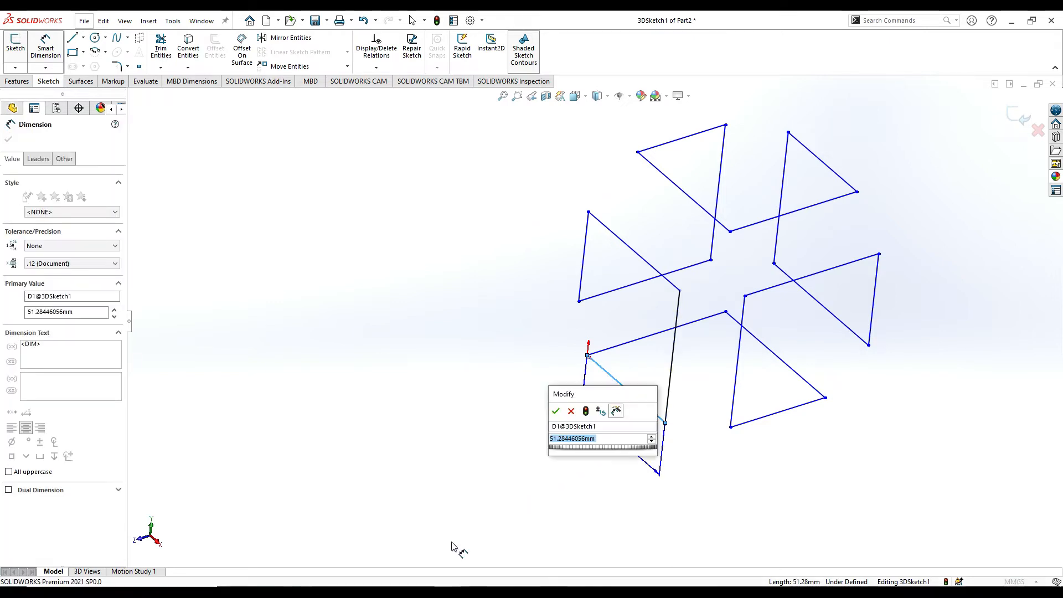
text(40)
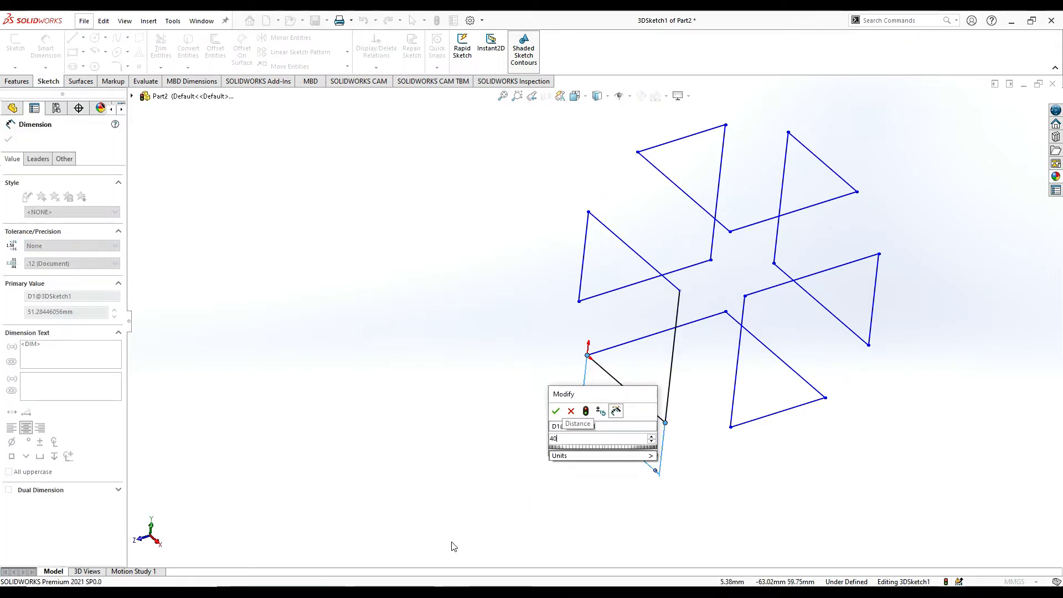
key(Return)
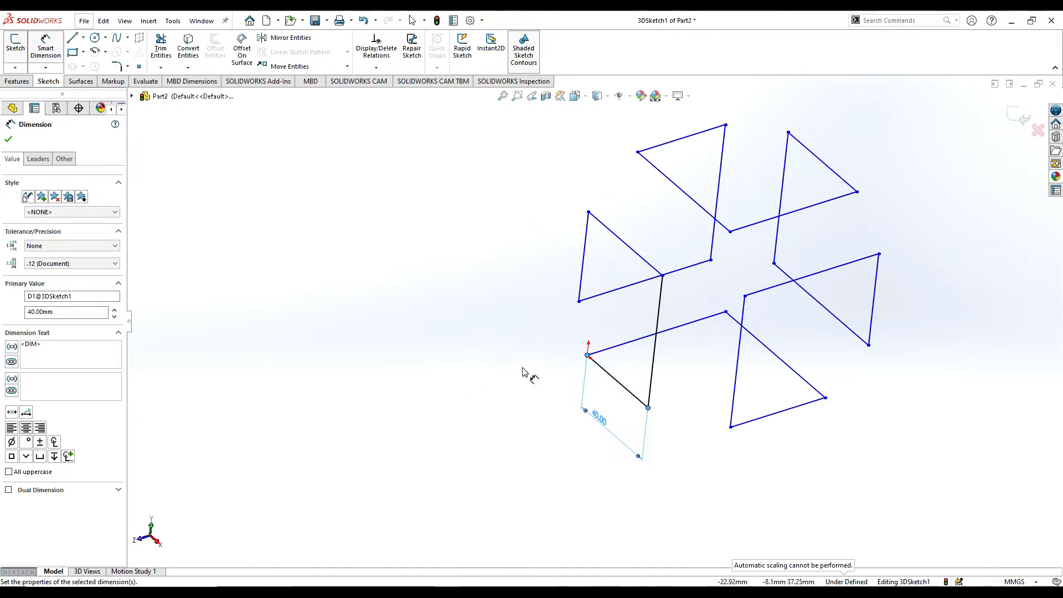
Dimension the vertical line rising from the far end of the origin line at 60 mm.
mouse_move(680, 352)
middle_down()
mouse_move(717, 290)
mouse_move(750, 309)
mouse_move(729, 339)
mouse_move(705, 323)
middle_up()
click(701, 323)
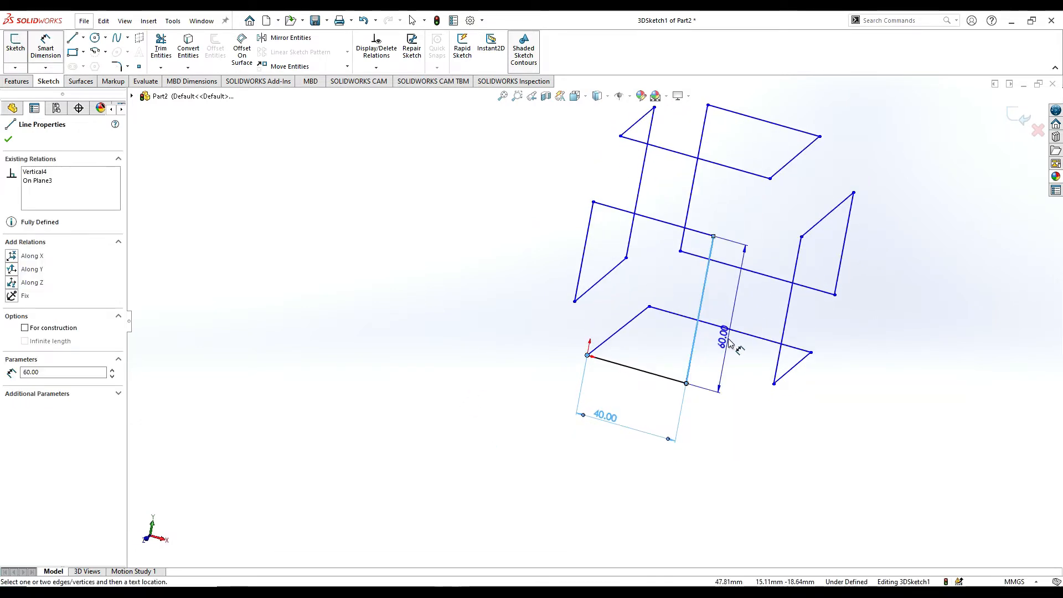
click(729, 355)
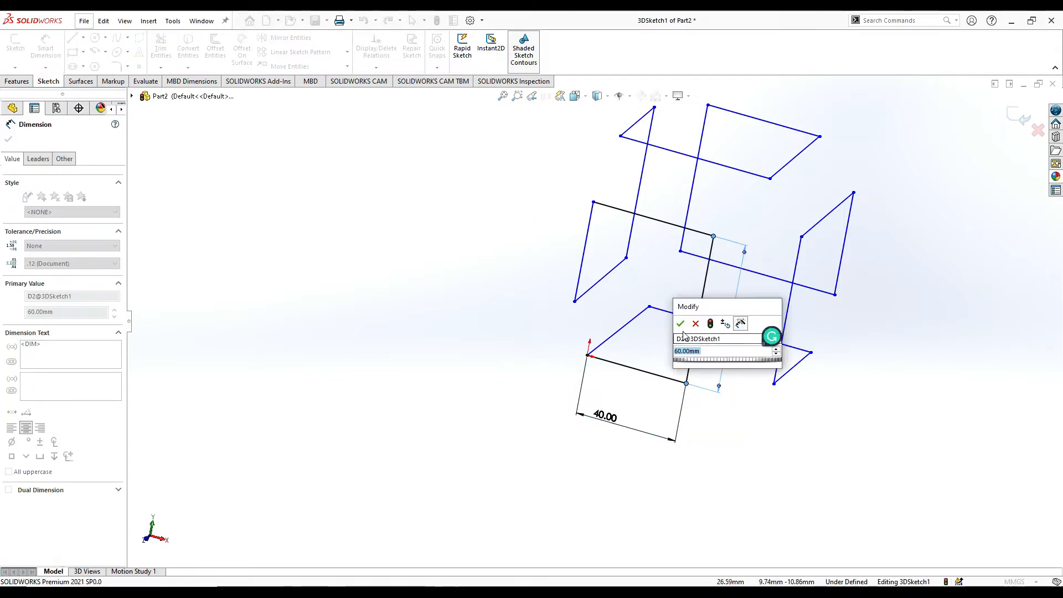
click(681, 324)
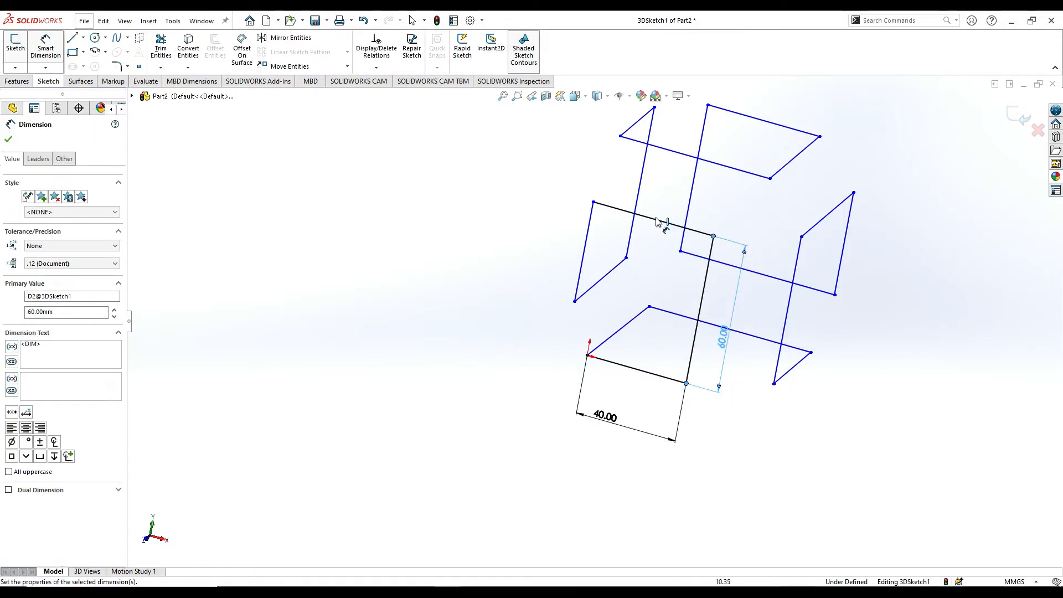
Dimension the horizontal X-direction line at the top of that vertical line to 60 mm.
click(656, 223)
click(671, 201)
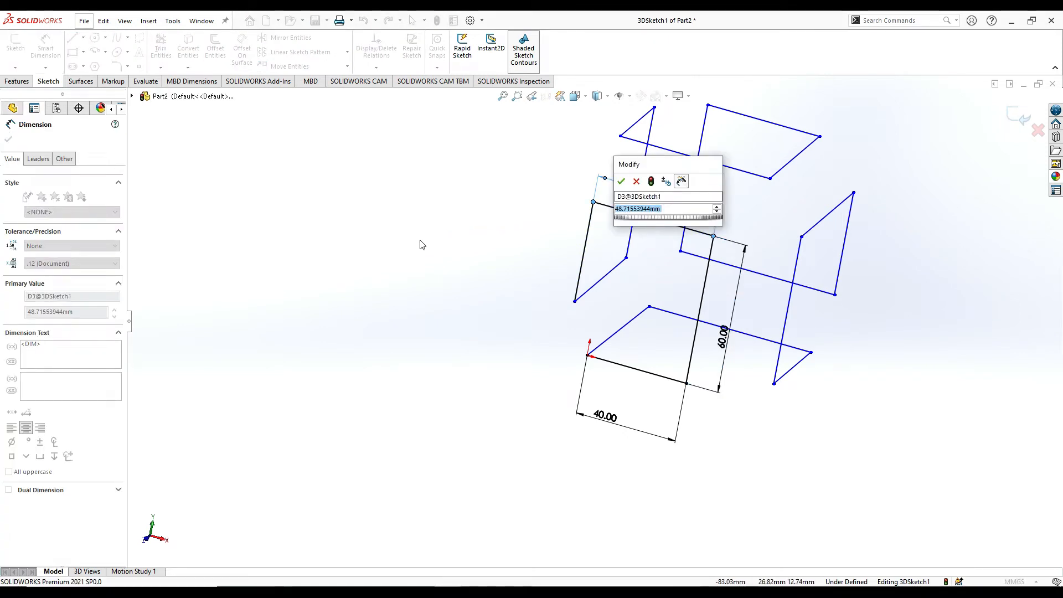
text(60)
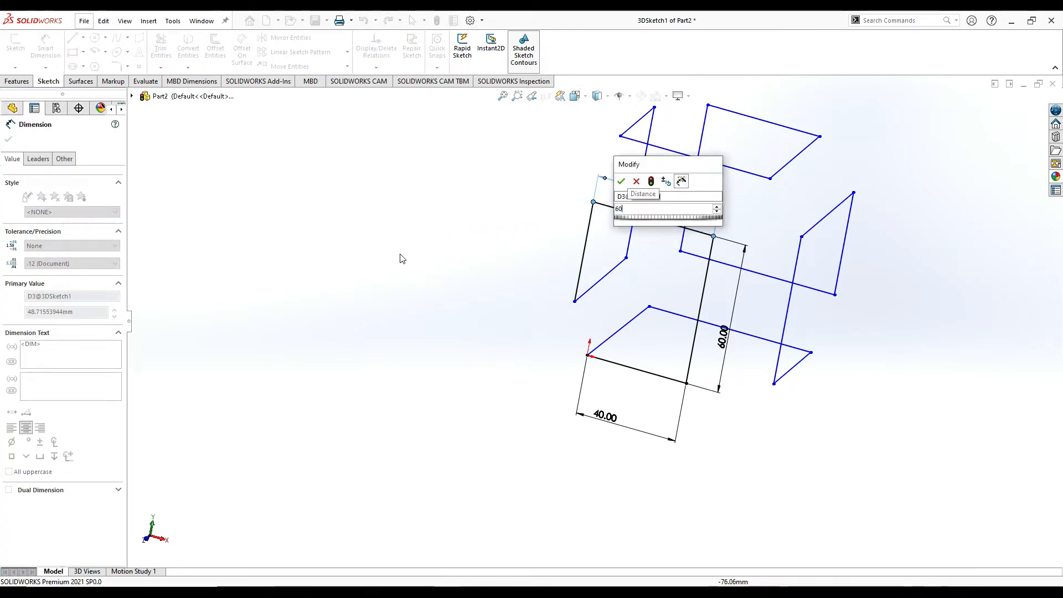
key(Return)
Dimension the vertical line descending from the free end of the upper 60 mm line to 40 mm.
mouse_move(551, 236)
middle_down()
mouse_move(589, 231)
mouse_move(629, 268)
mouse_move(611, 273)
mouse_move(576, 242)
middle_up()
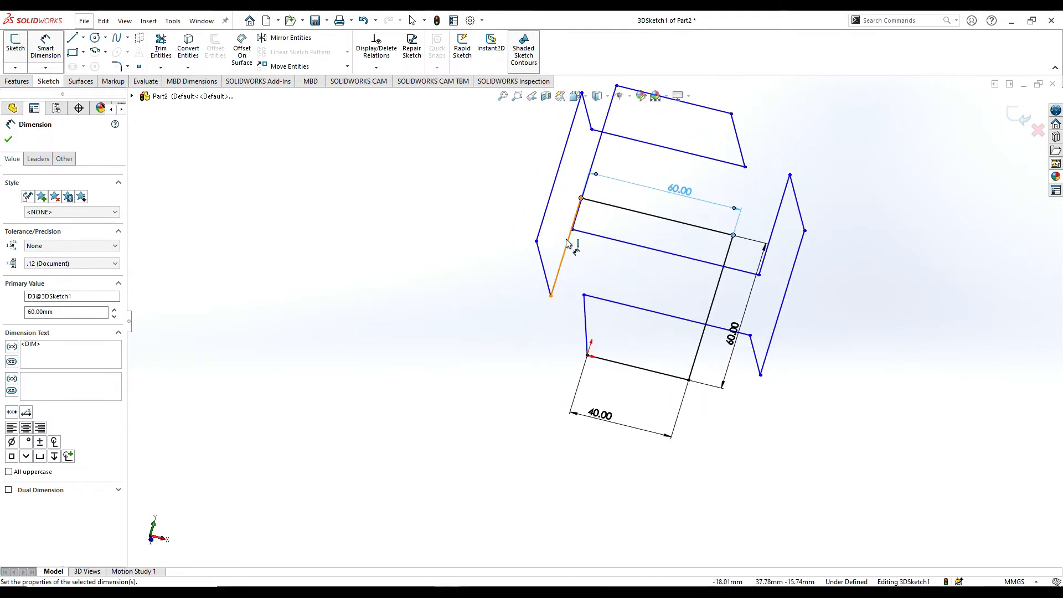
click(567, 243)
click(486, 239)
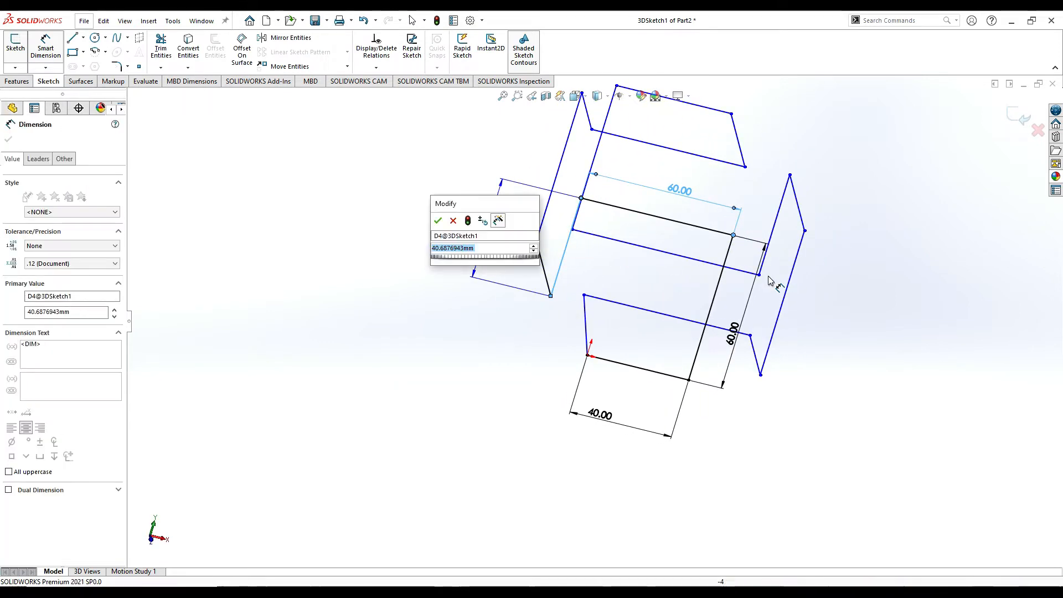
key(Return)
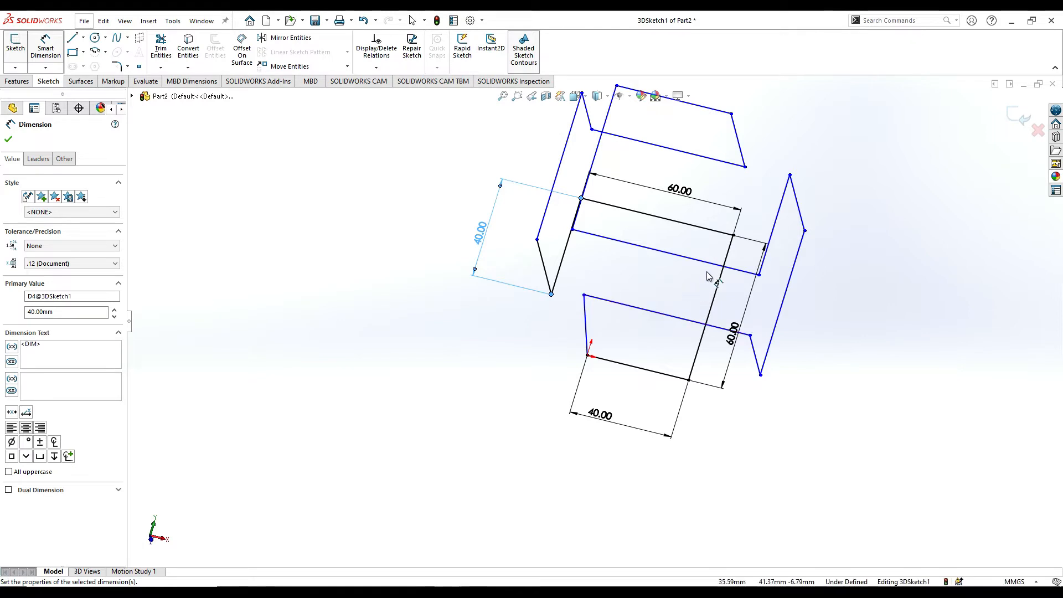
Dimension the Z-direction line at the lower end of the 40 mm vertical line to 60 mm.
mouse_move(657, 313)
middle_down()
mouse_move(610, 285)
mouse_move(607, 260)
mouse_move(591, 275)
mouse_move(612, 308)
middle_up()
click(600, 288)
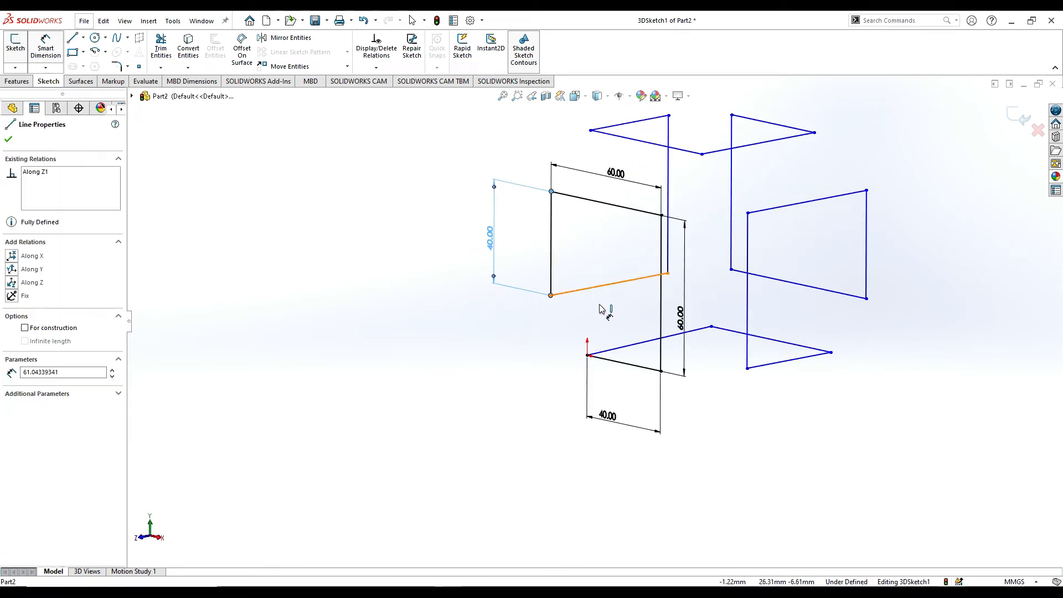
click(603, 315)
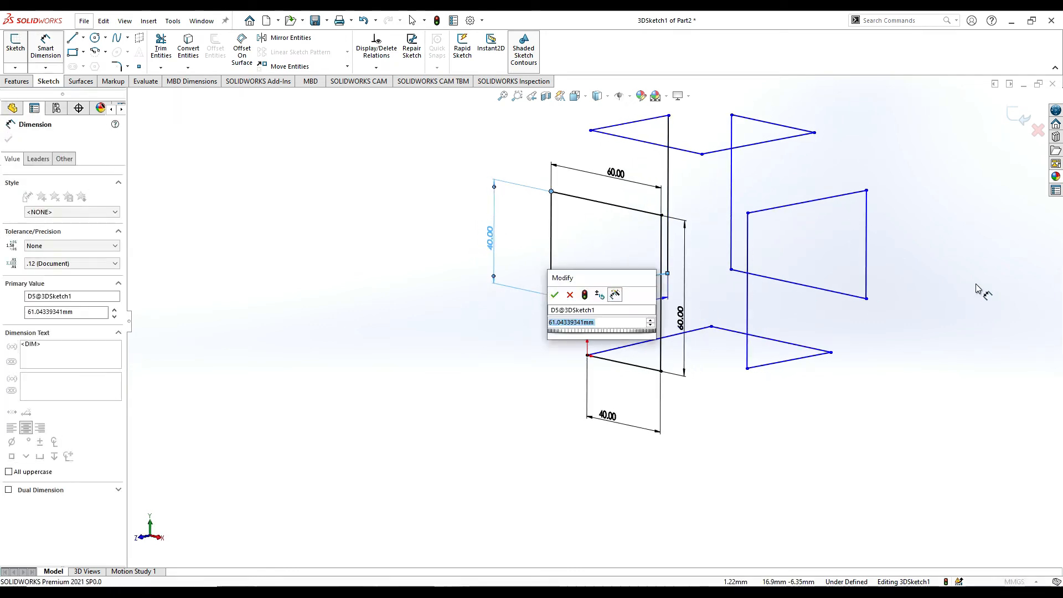
text(60)
key(Return)
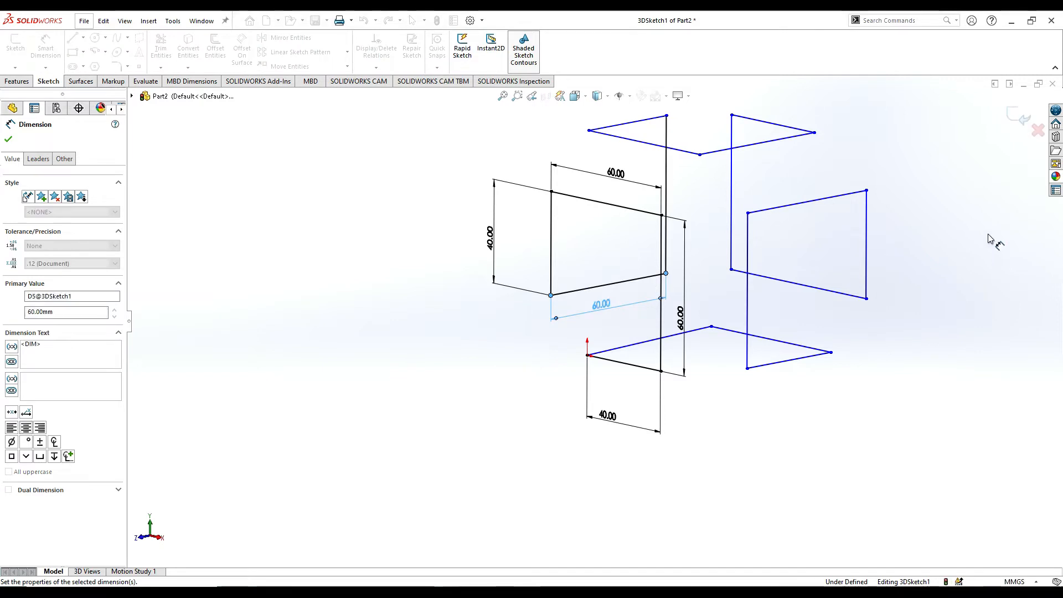
Dimension the vertical line rising from the rear end of the 60 mm Z-direction line to 60 mm.
mouse_move(685, 229)
middle_down()
mouse_move(613, 190)
mouse_move(646, 268)
mouse_move(700, 174)
middle_up()
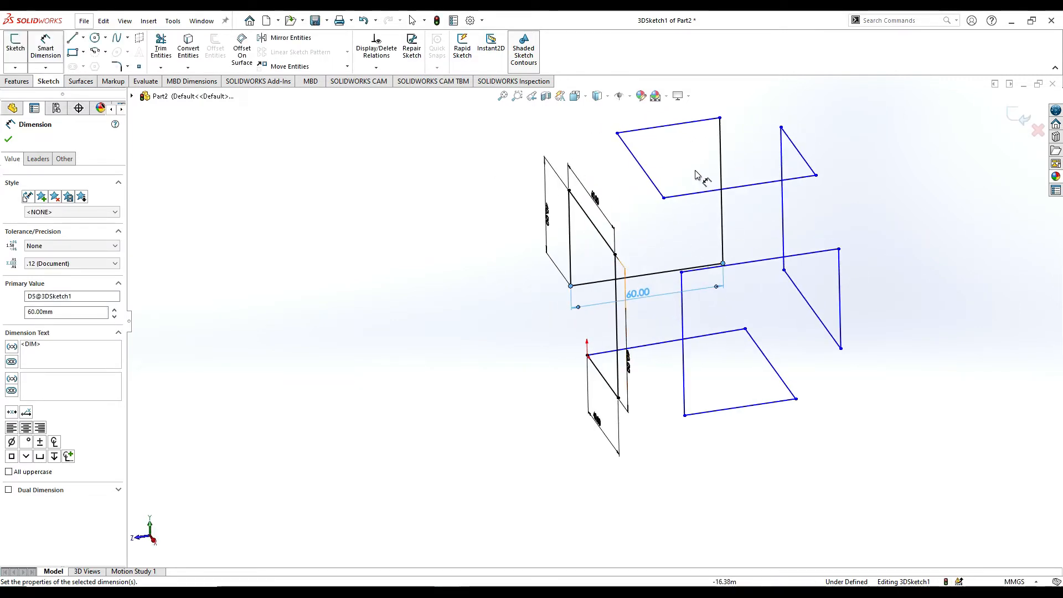
click(723, 170)
click(748, 169)
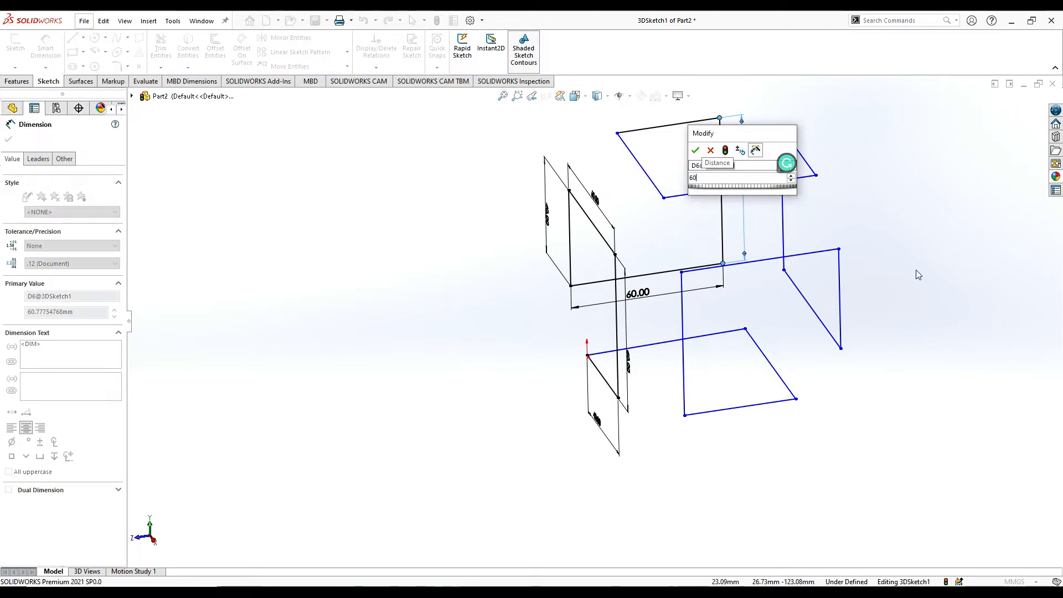
key(Return)
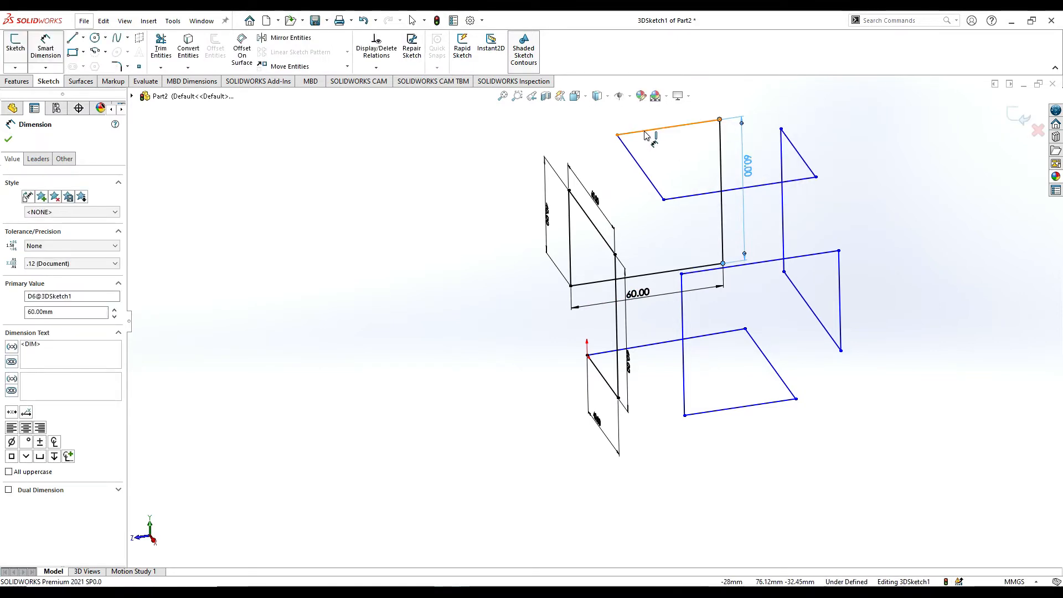
Dimension the topmost Z-direction line to 40 mm and the X-direction line running from its free end to 60 mm.
click(646, 131)
click(814, 143)
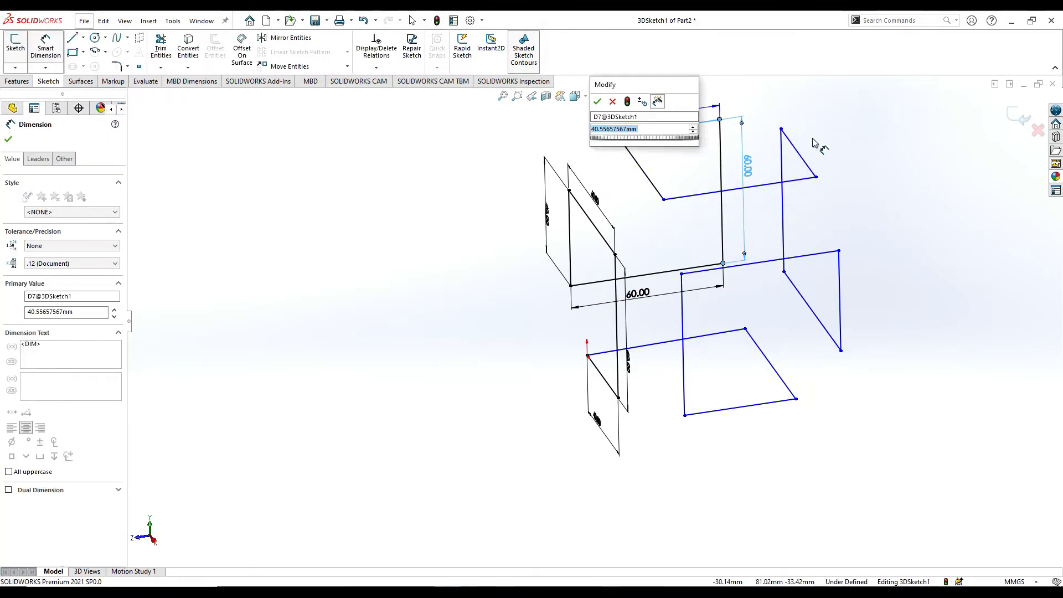
key(Return)
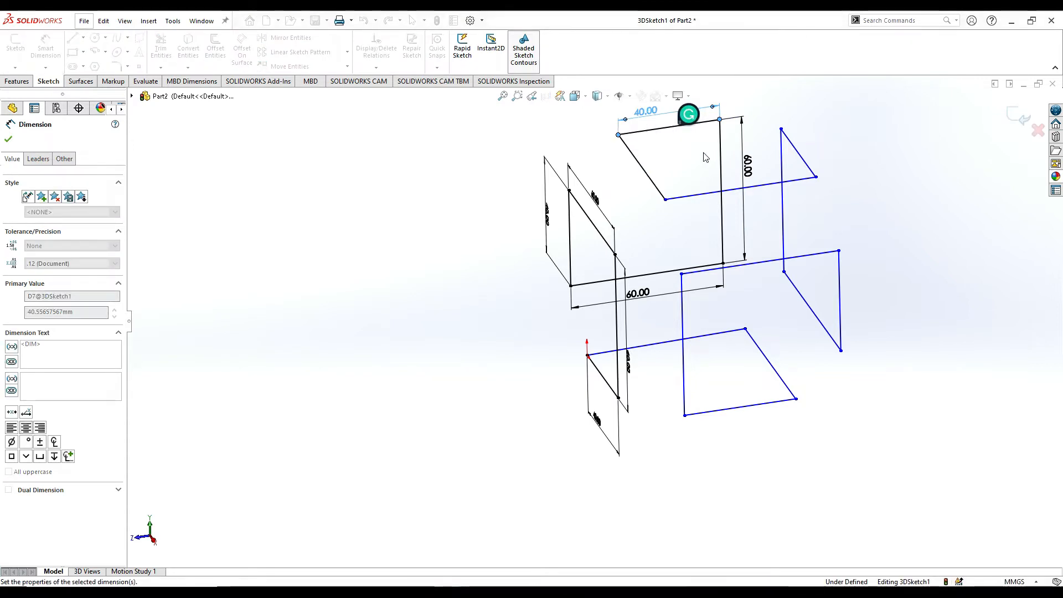
click(645, 172)
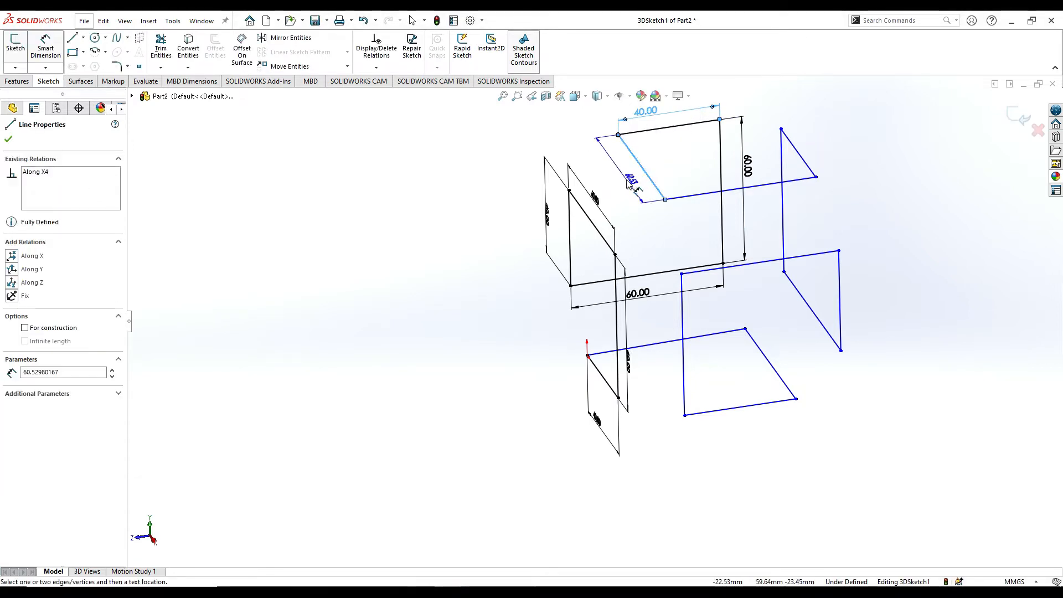
click(630, 184)
key(Return)
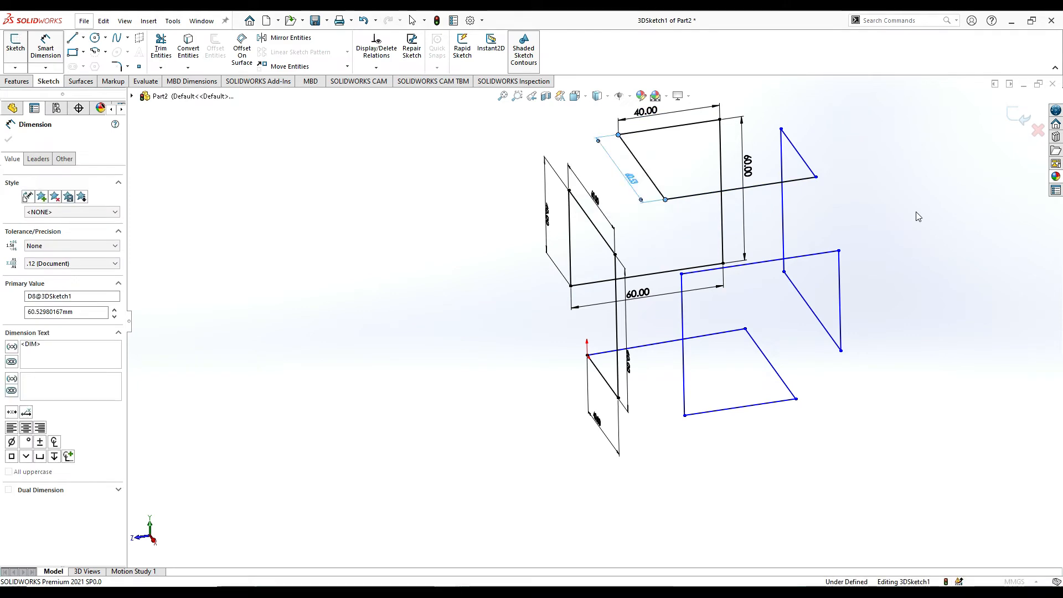
Dimension the Z-direction line starting at the front end of the upper 60 mm X-direction line to 60 mm.
click(744, 196)
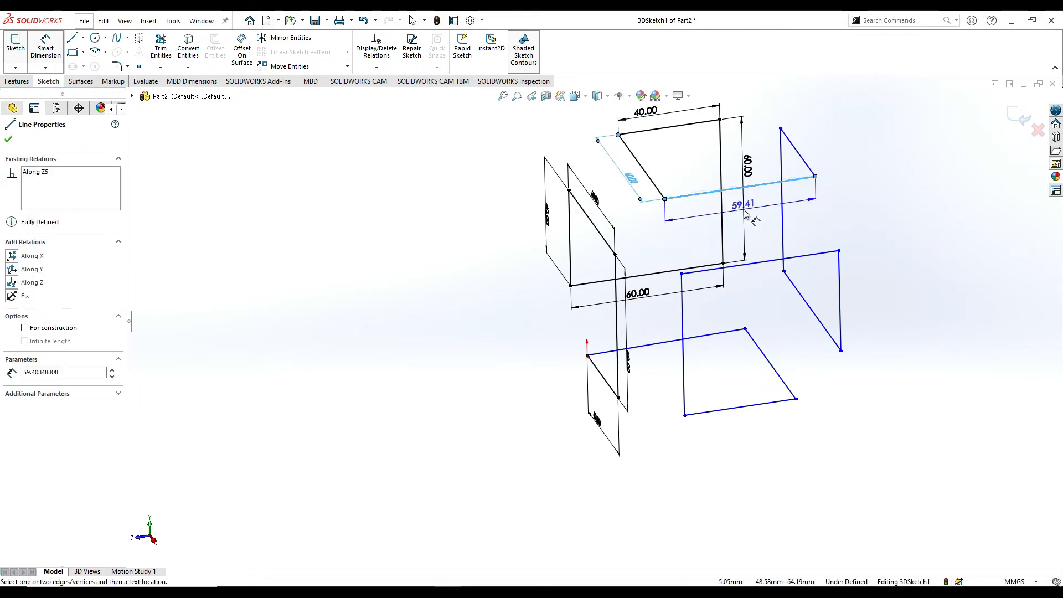
click(997, 225)
text(60)
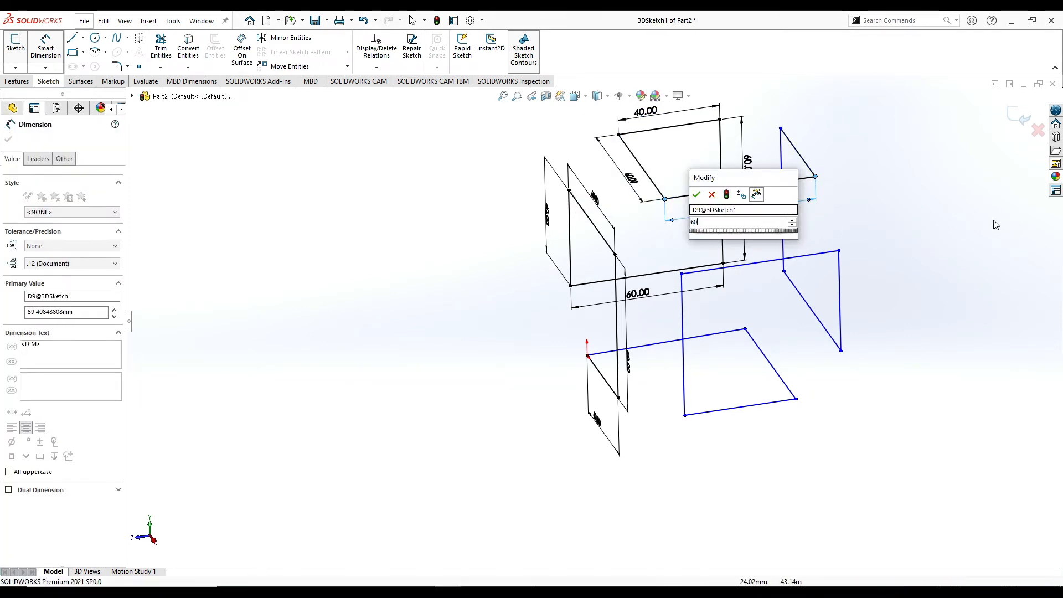
key(Return)
Dimension the short X-direction line at the far end of that Z-direction line to 40 mm.
click(807, 162)
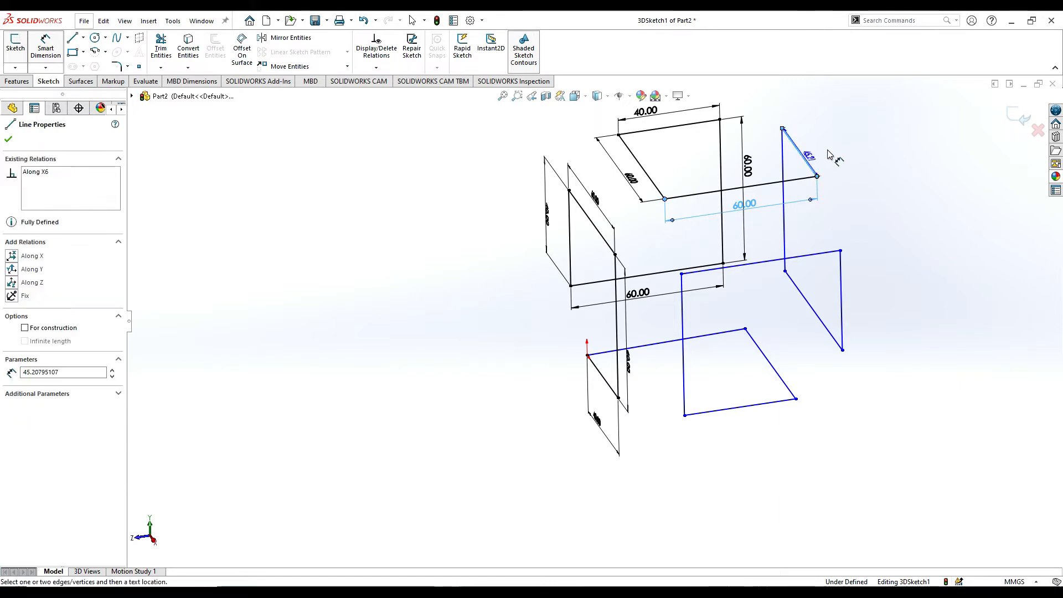
click(997, 131)
text(40)
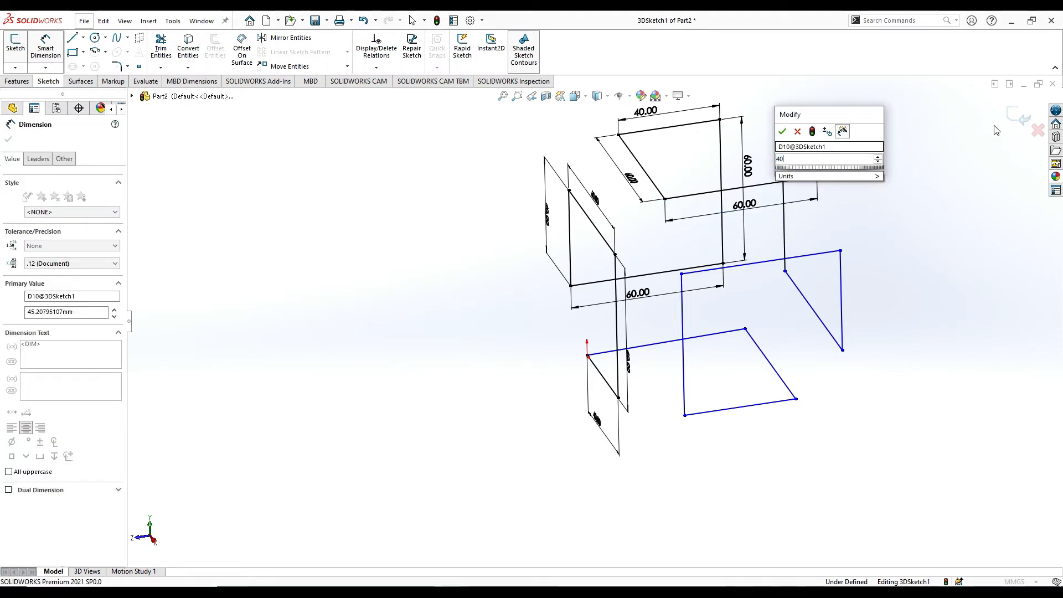
key(Return)
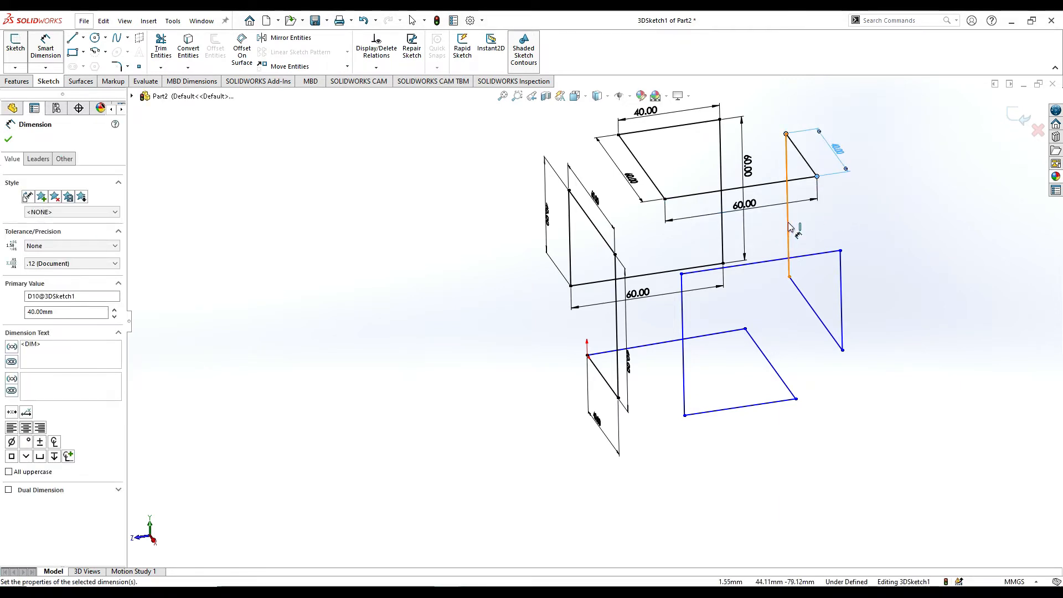
Dimension the vertical line descending from the end of the 40 mm X-direction line to 60 mm.
click(789, 225)
click(822, 228)
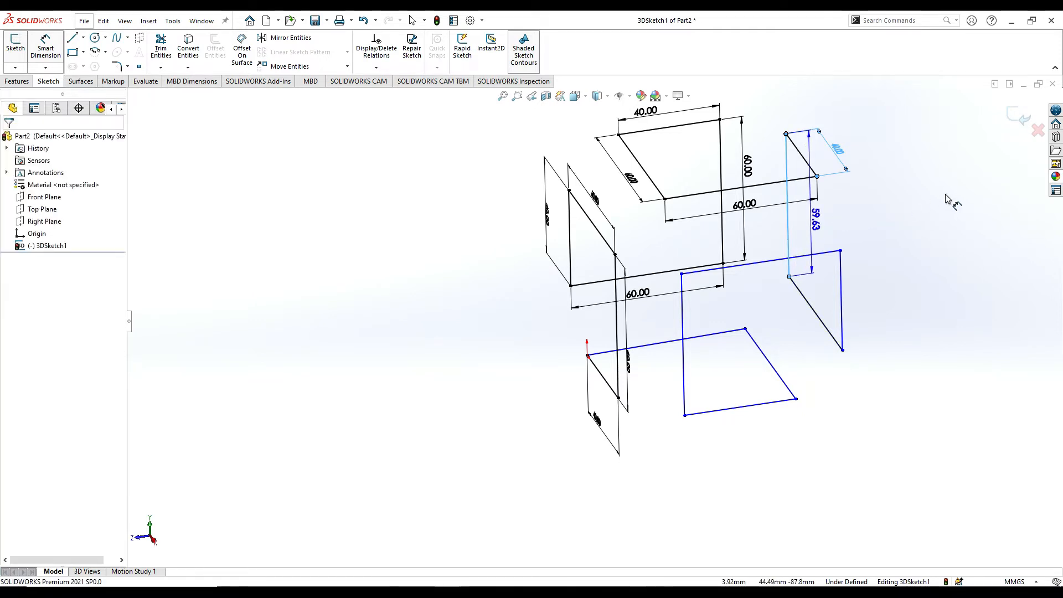
text(60)
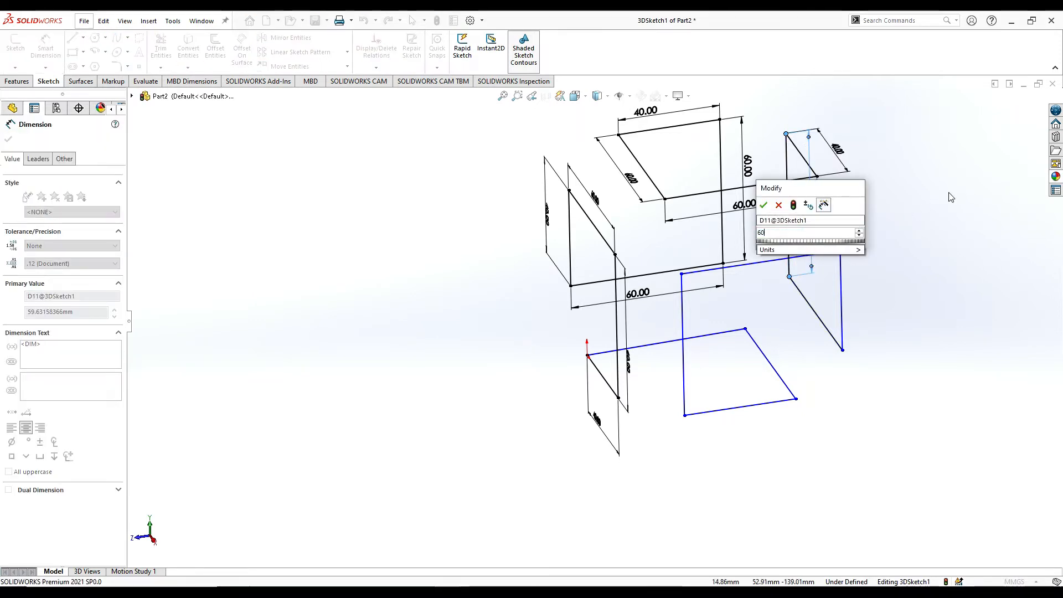
key(Return)
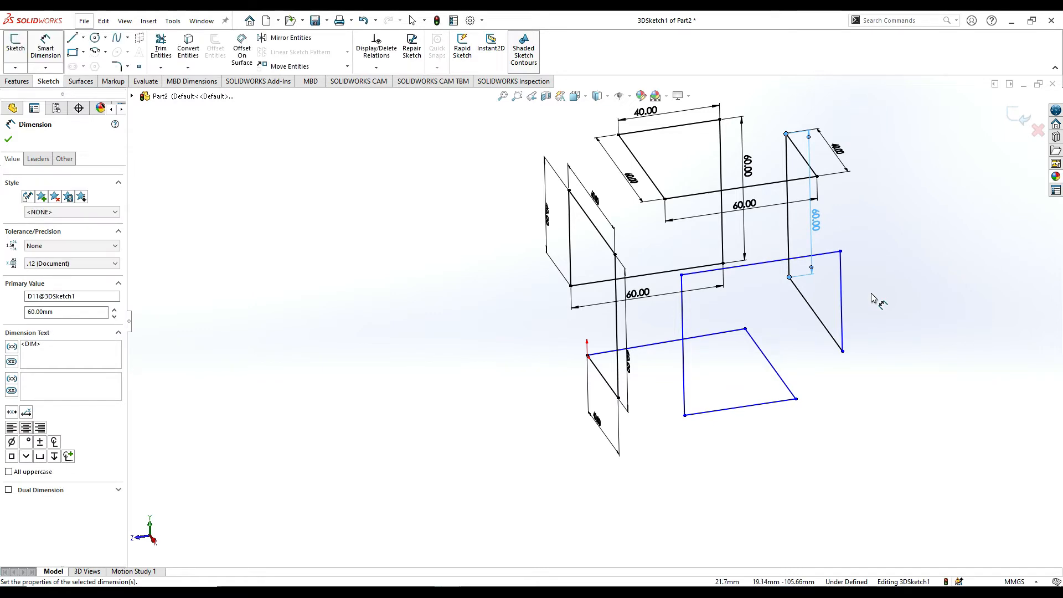
Dimension the X-direction line at the lower end of that 60 mm vertical line to 60 mm.
mouse_move(878, 299)
middle_down()
mouse_move(755, 268)
mouse_move(737, 324)
mouse_move(750, 333)
mouse_move(667, 391)
mouse_move(694, 452)
middle_up()
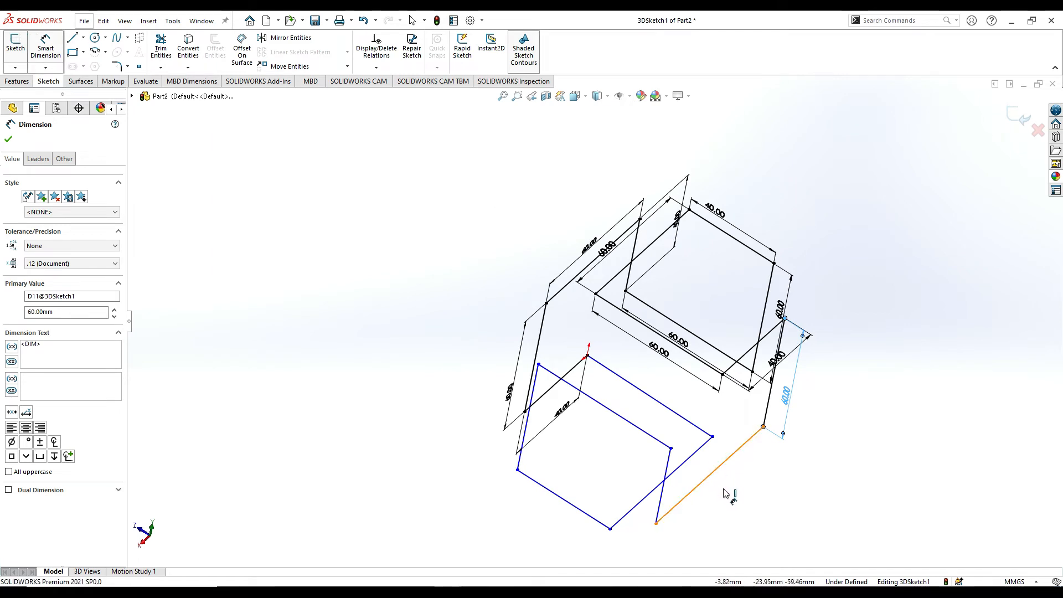
click(720, 466)
click(950, 432)
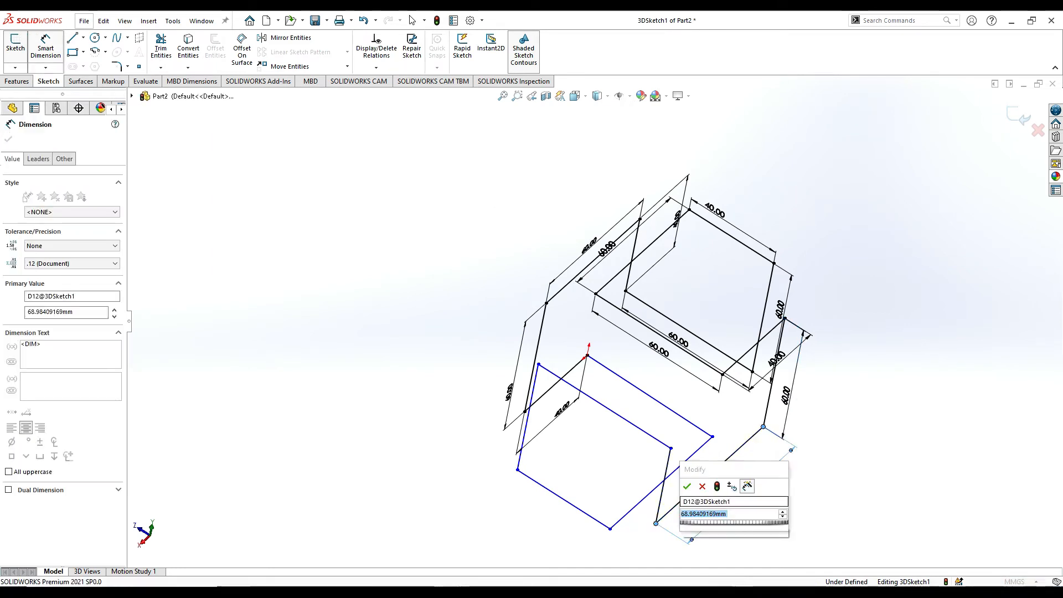
text(60)
key(Return)
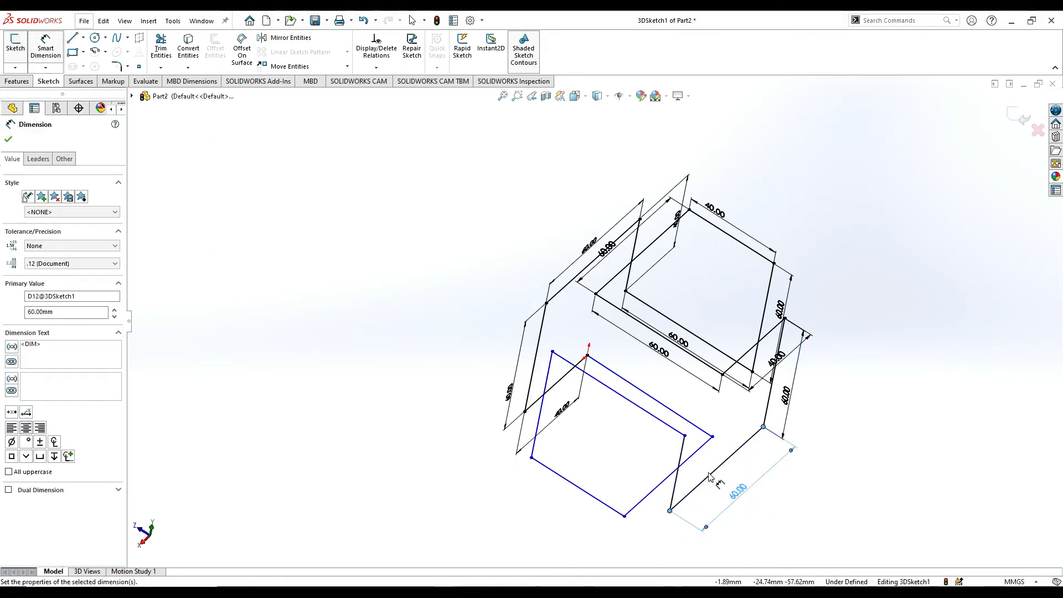
Dimension the vertical line rising from the front end of the 60 mm X-direction line to 40 mm.
middle_drag(706, 480, 754, 424)
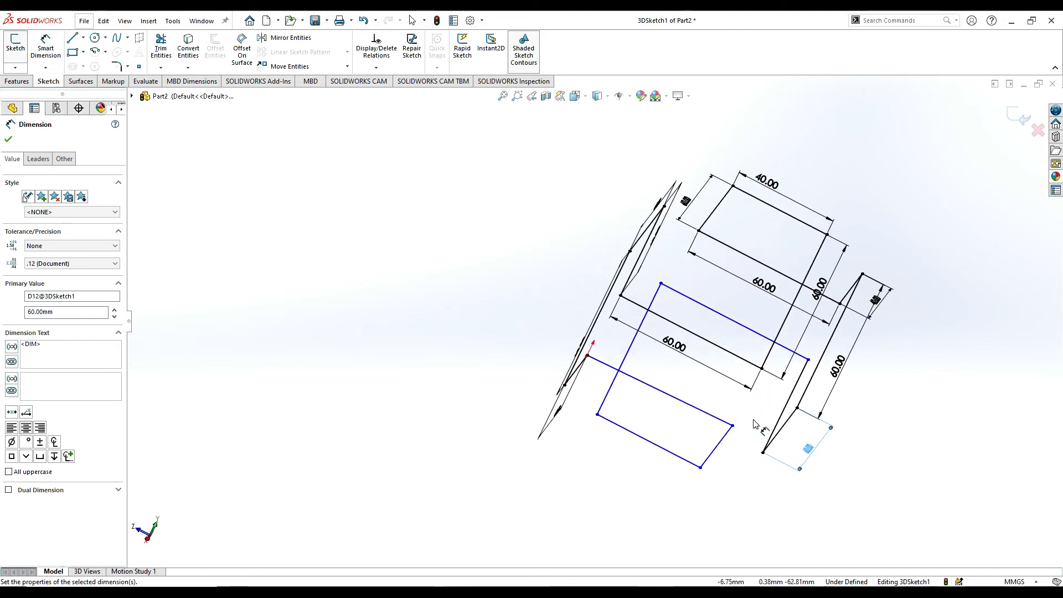
click(783, 418)
click(861, 451)
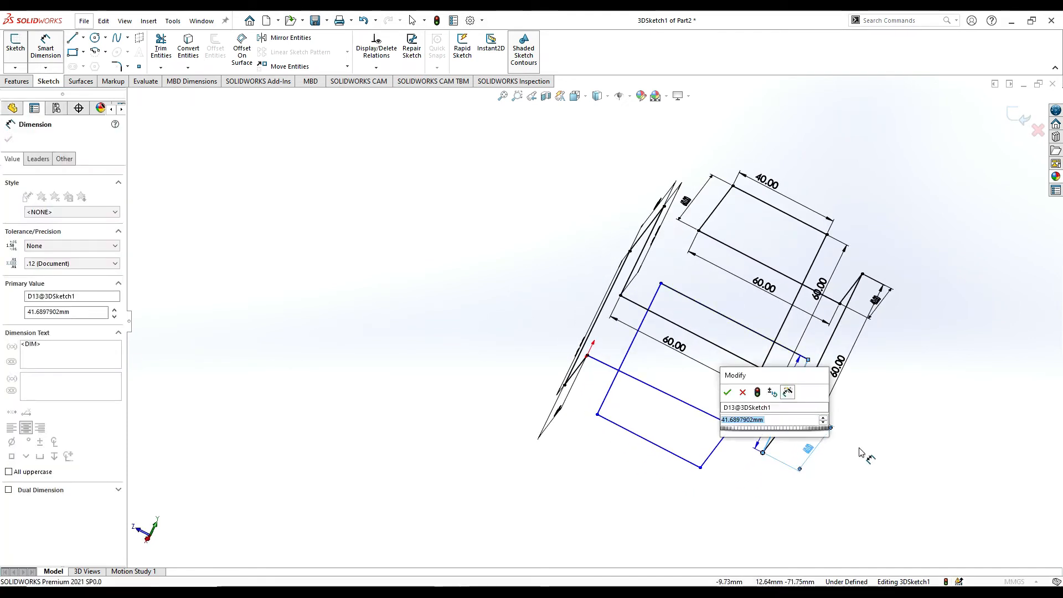
text(40)
key(Return)
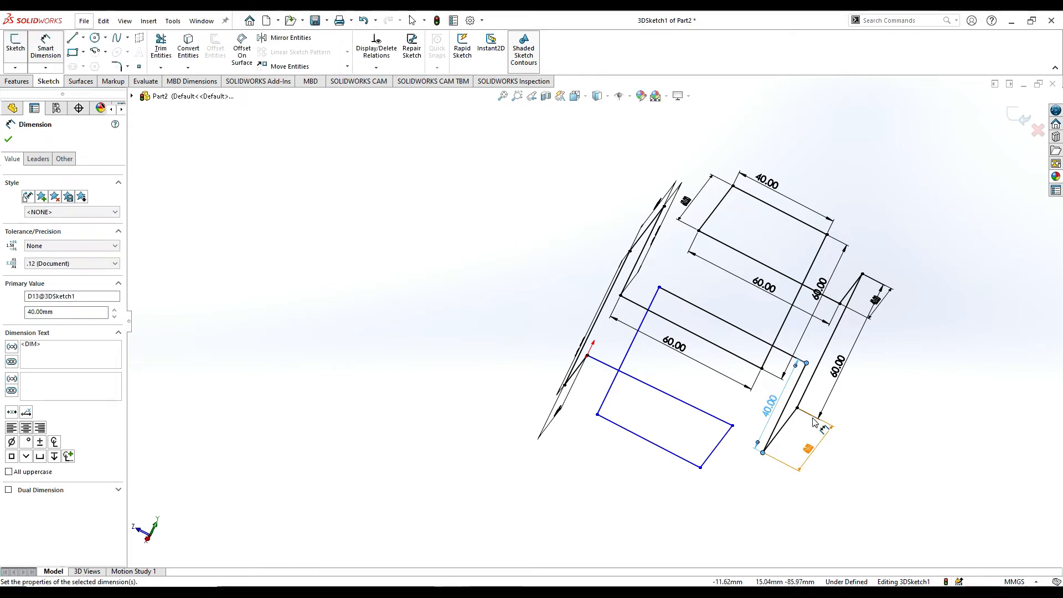
Dimension the Z-direction line at the top of the 40 mm vertical line to 60 mm.
middle_drag(814, 423, 701, 236)
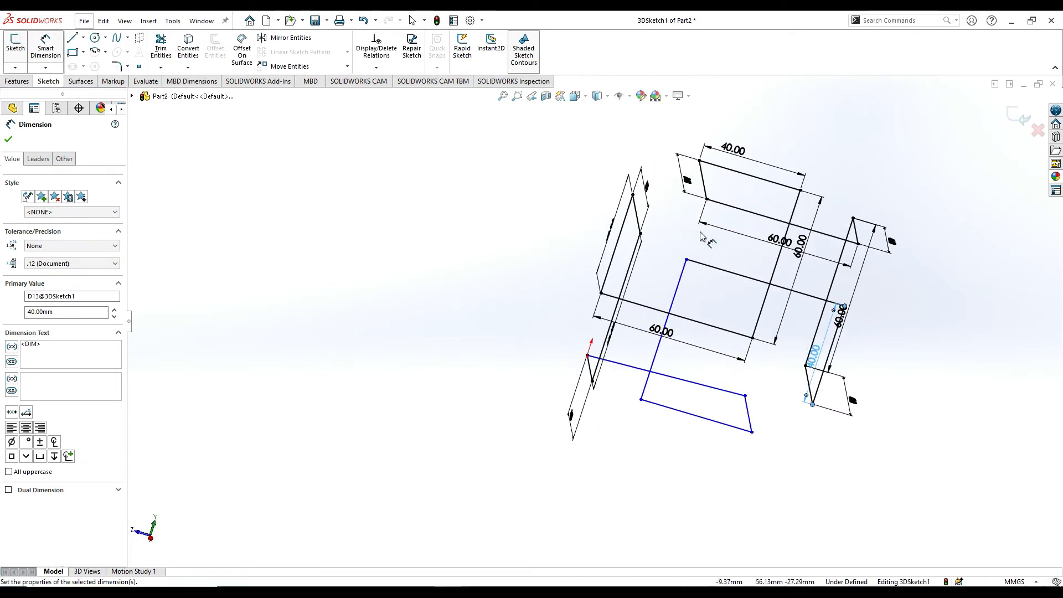
click(727, 295)
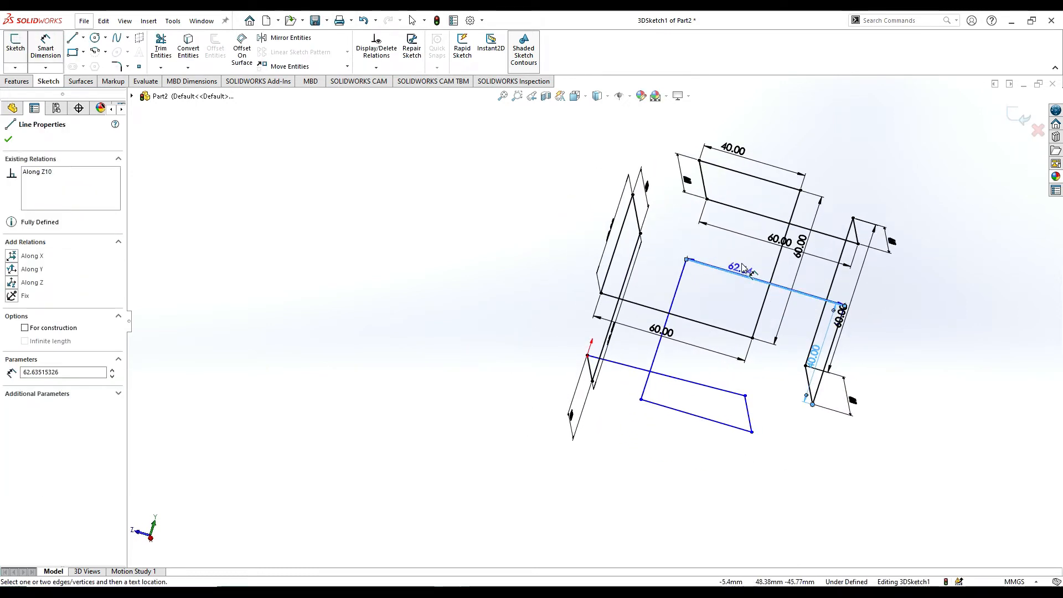
click(745, 268)
text(60)
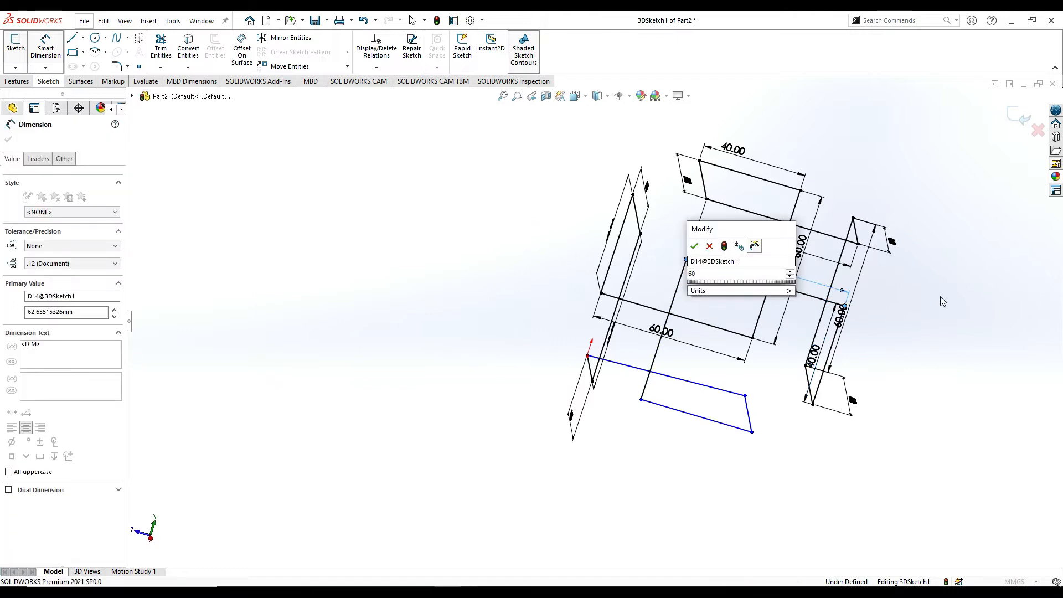
key(Return)
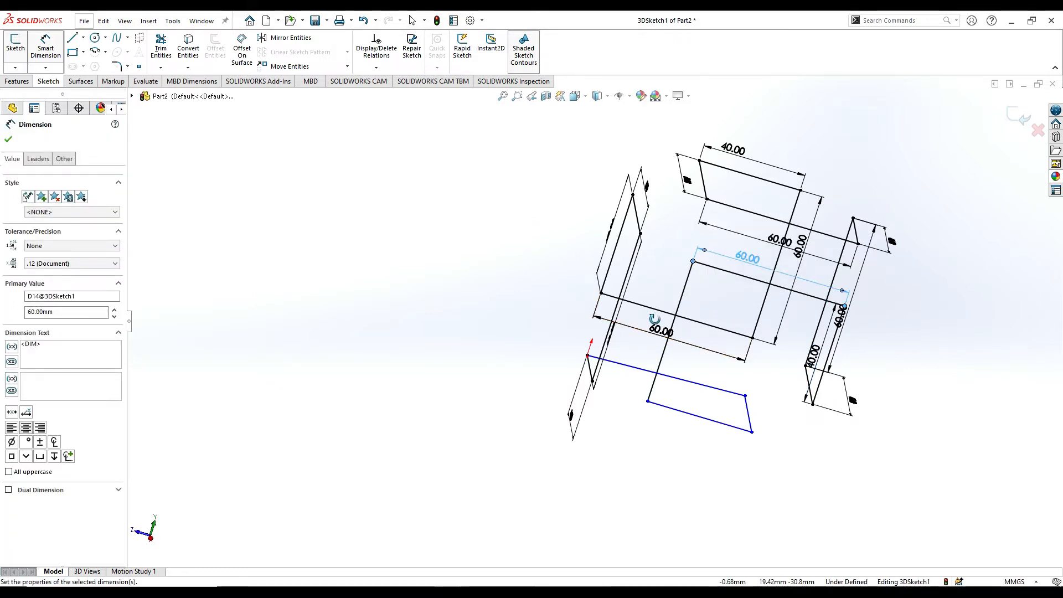
Dimension the vertical line descending from the free end of that 60 mm Z-direction line to 60 mm.
middle_drag(654, 319, 643, 320)
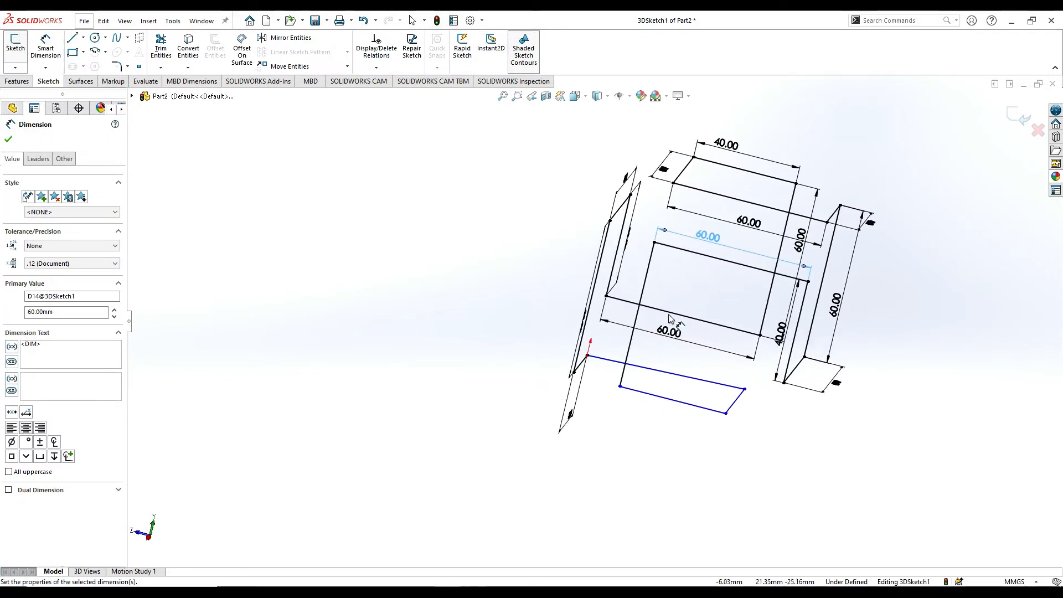
click(637, 319)
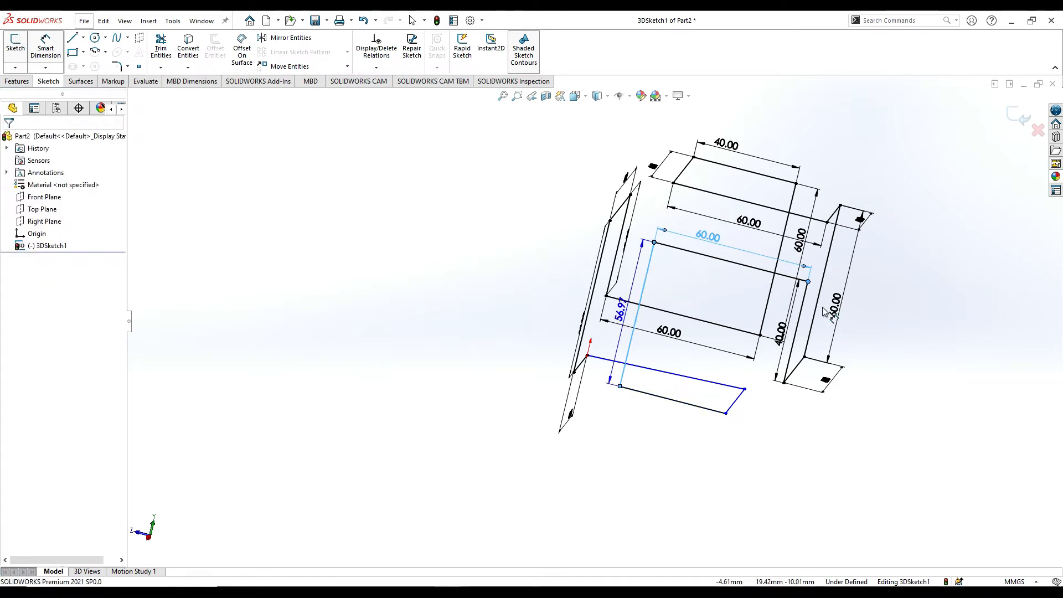
text(60)
key(Return)
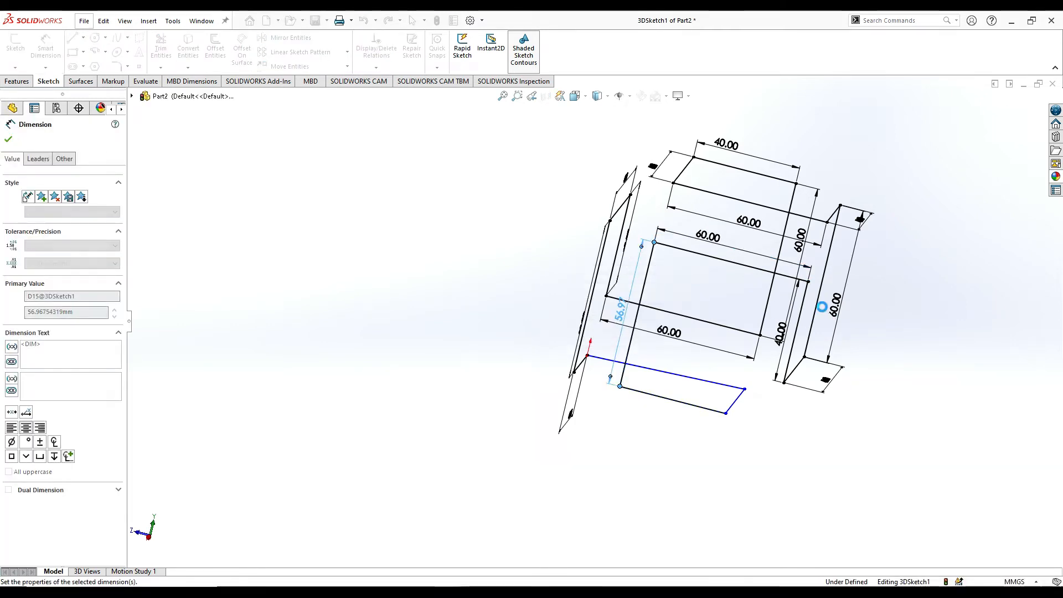
Dimension the bottom Z-direction line at the foot of the 60 mm vertical line to 40 mm.
mouse_move(822, 307)
middle_down()
mouse_move(765, 361)
mouse_move(738, 361)
middle_up()
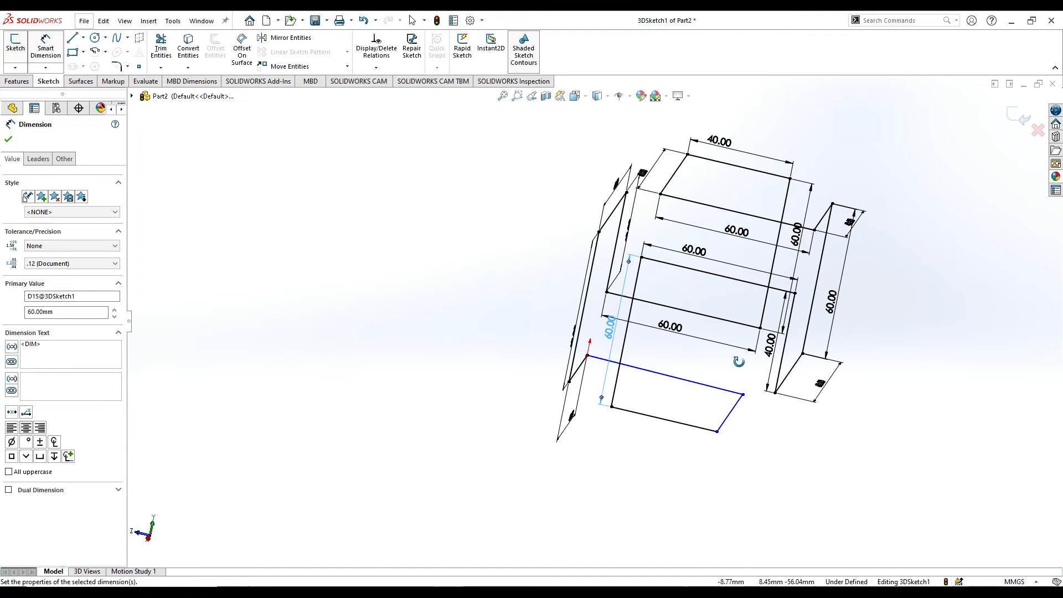
click(664, 424)
click(656, 446)
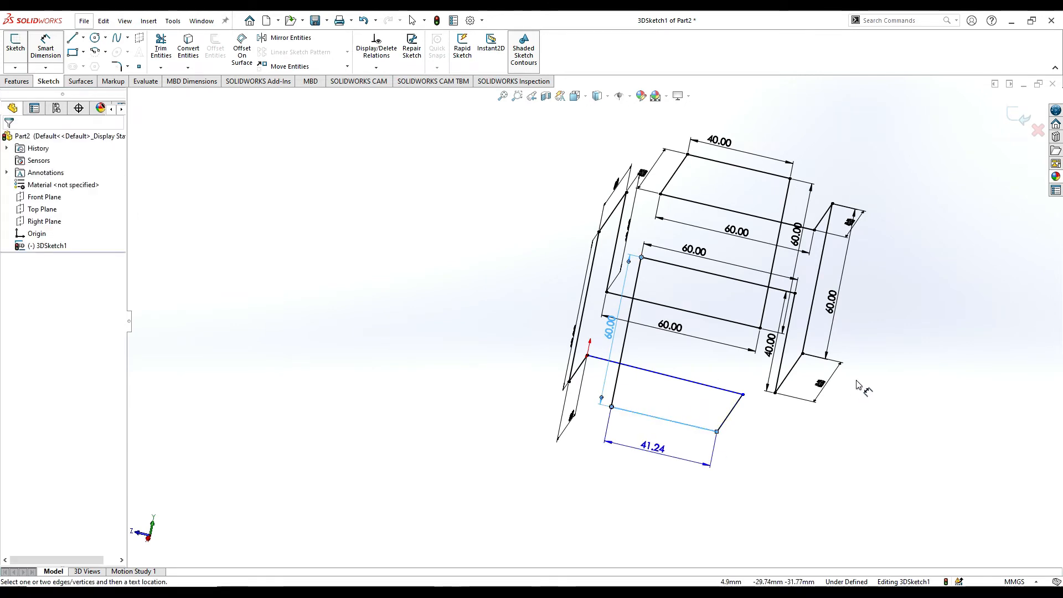
key(Return)
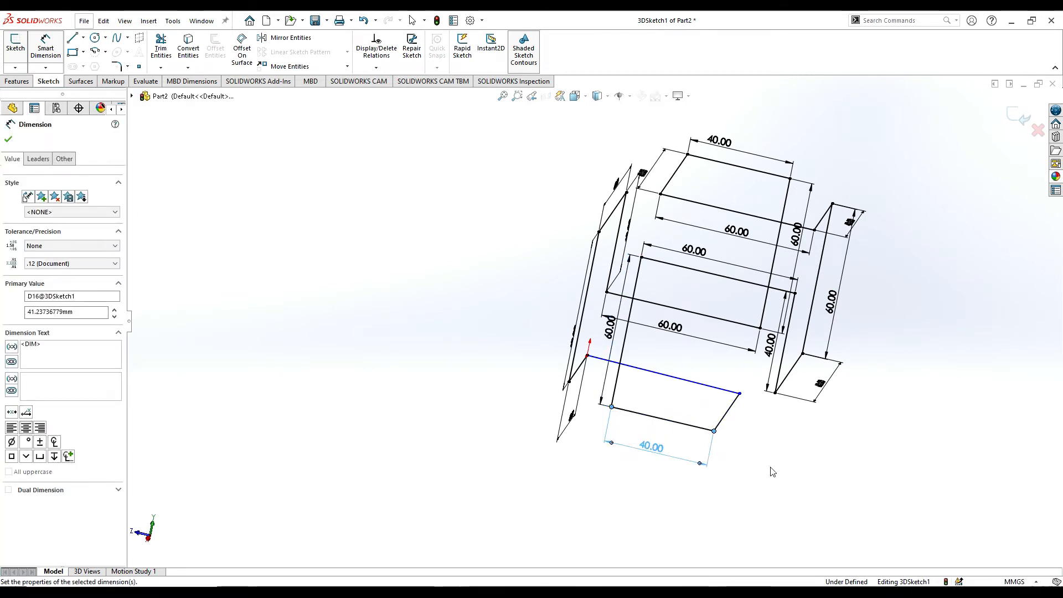
Dimension the bottom X-direction line joining the 40 mm Z-direction line to the closing line to 60 mm.
mouse_move(773, 472)
middle_down()
mouse_move(693, 499)
mouse_move(620, 464)
middle_up()
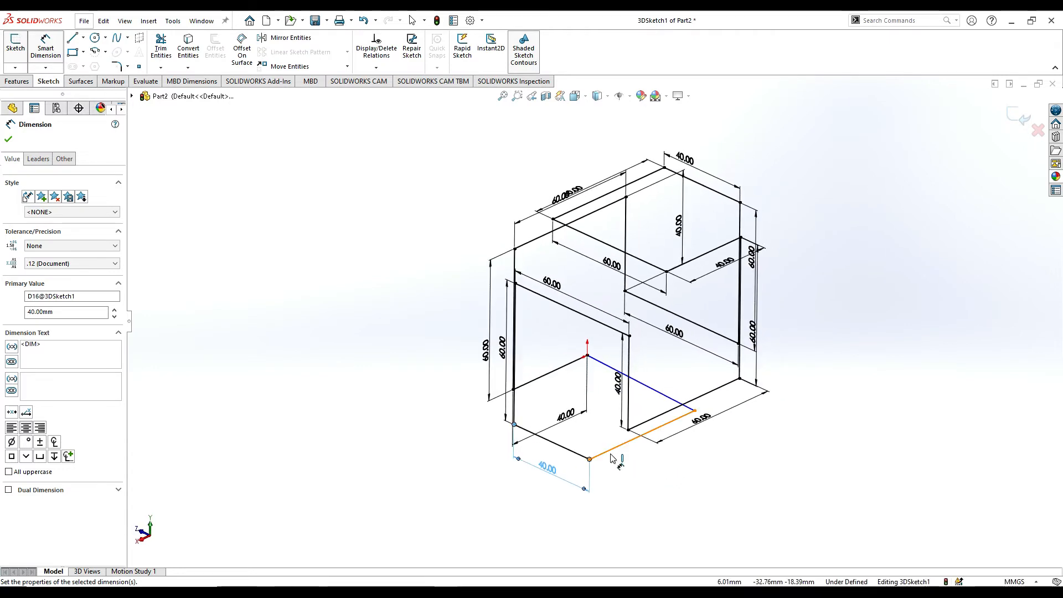
click(617, 447)
click(640, 497)
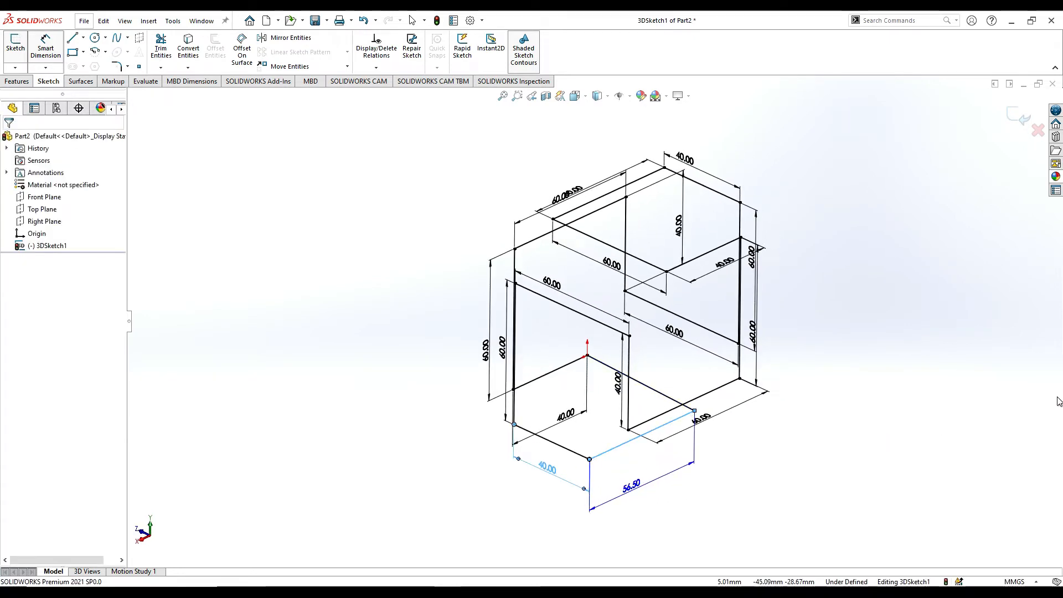
text(60)
key(Return)
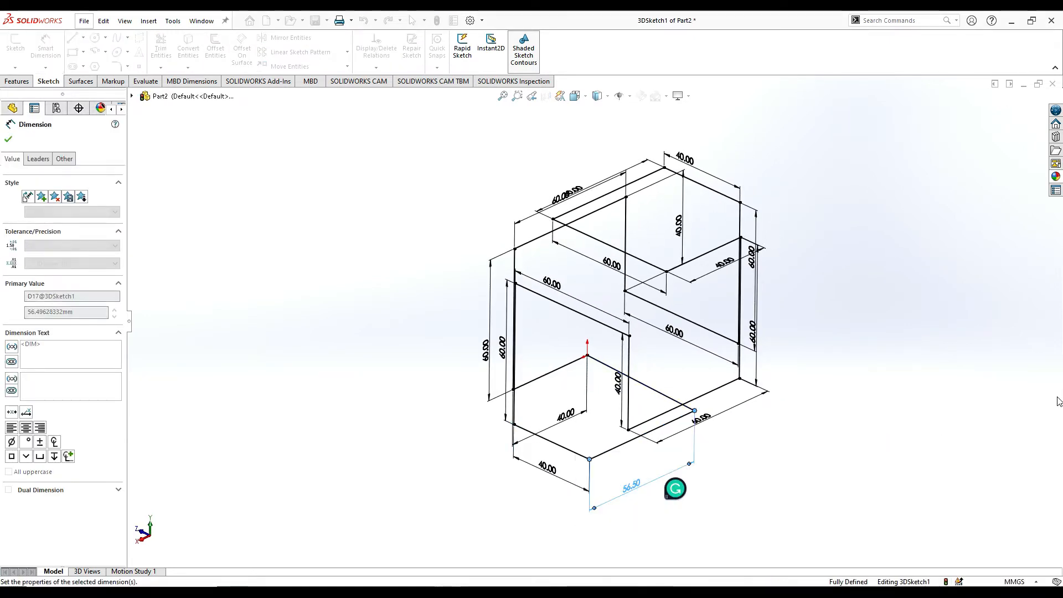
Check the length of the undimensioned closing line at the origin without placing a dimension, and inspect the whole path.
mouse_move(568, 396)
middle_down()
mouse_move(585, 404)
mouse_move(626, 361)
mouse_move(658, 349)
mouse_move(645, 364)
mouse_move(660, 373)
middle_up()
scroll(613, 383, down, 2)
click(657, 400)
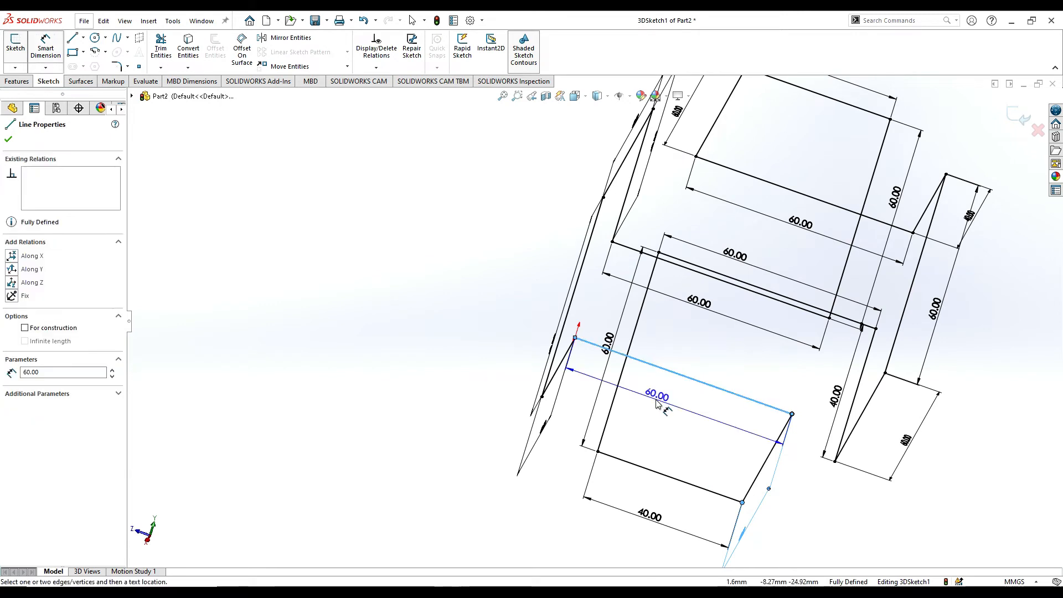
key(Escape)
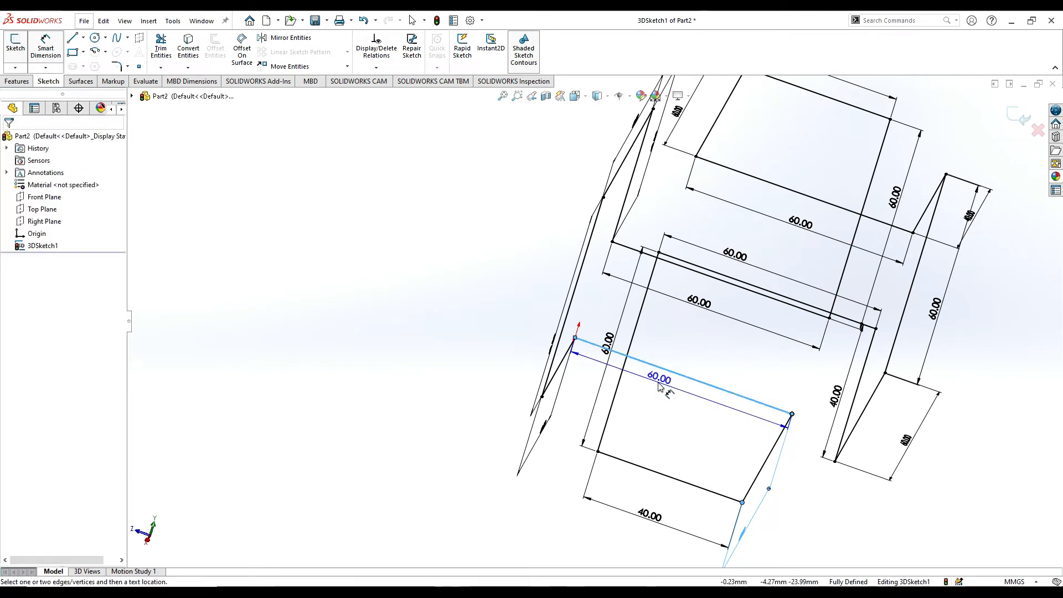
mouse_move(736, 356)
middle_down()
mouse_move(765, 372)
mouse_move(730, 302)
mouse_move(773, 323)
mouse_move(740, 344)
mouse_move(709, 326)
middle_up()
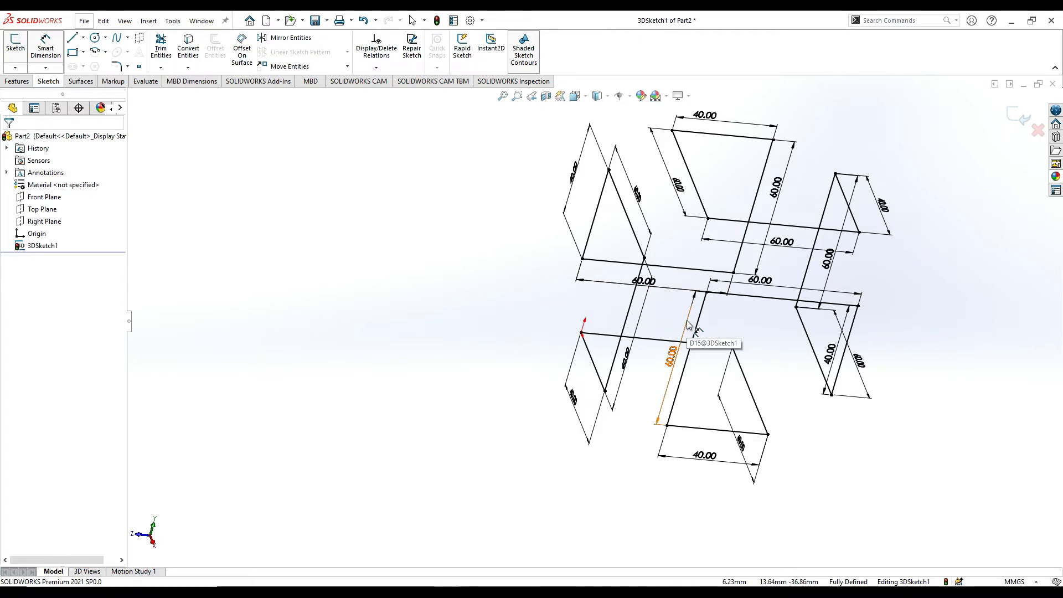
mouse_move(773, 371)
middle_down()
mouse_move(751, 326)
mouse_move(769, 321)
mouse_move(750, 340)
mouse_move(732, 327)
middle_up()
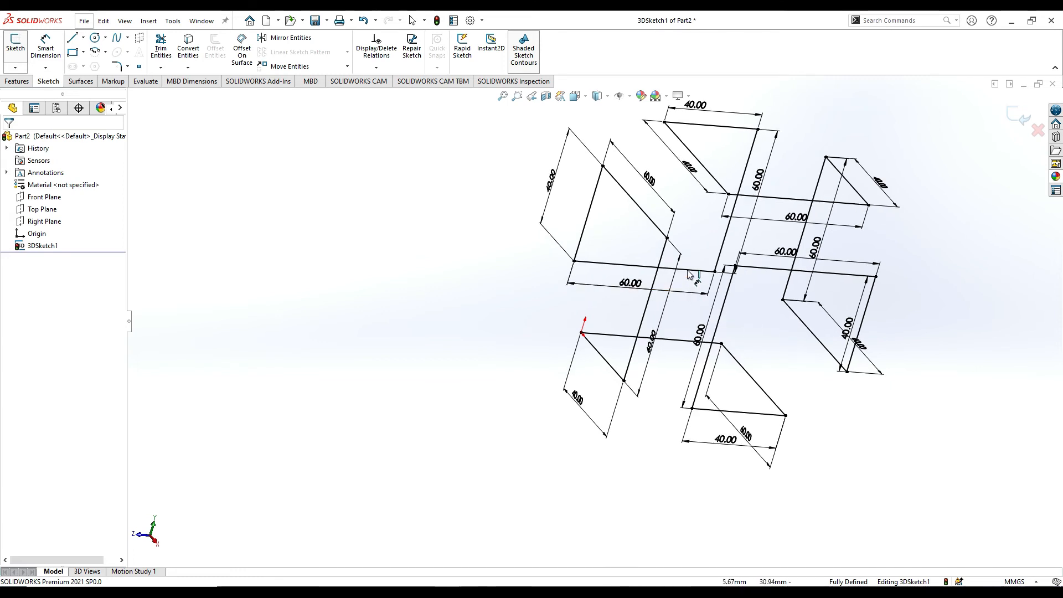
Round three right-angle corners of the 3D path around its open middle with 10 mm sketch fillets.
mouse_move(696, 229)
middle_down()
mouse_move(724, 304)
mouse_move(708, 271)
middle_up()
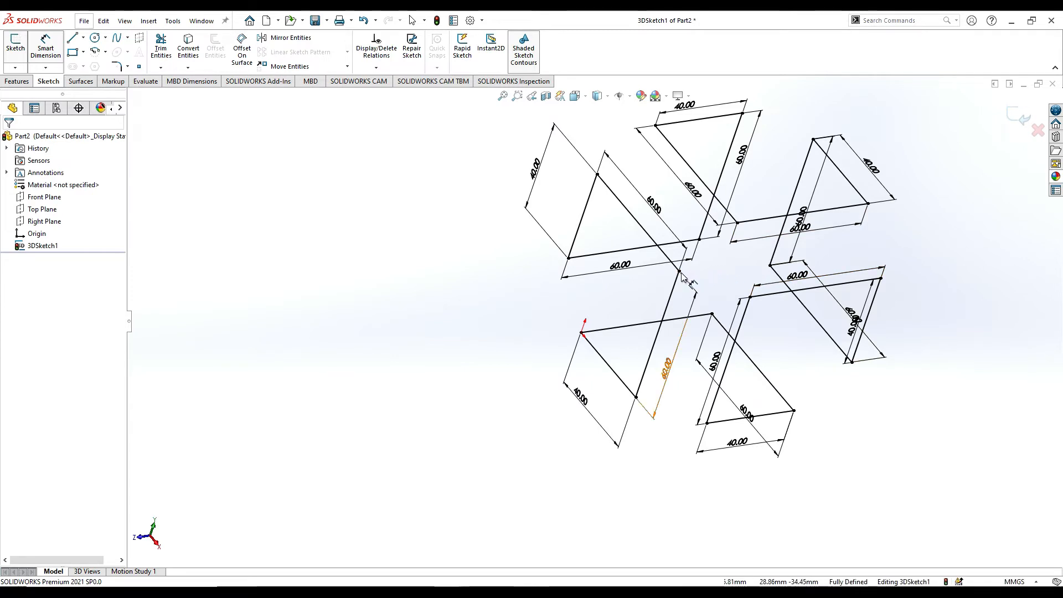
scroll(695, 255, down, 2)
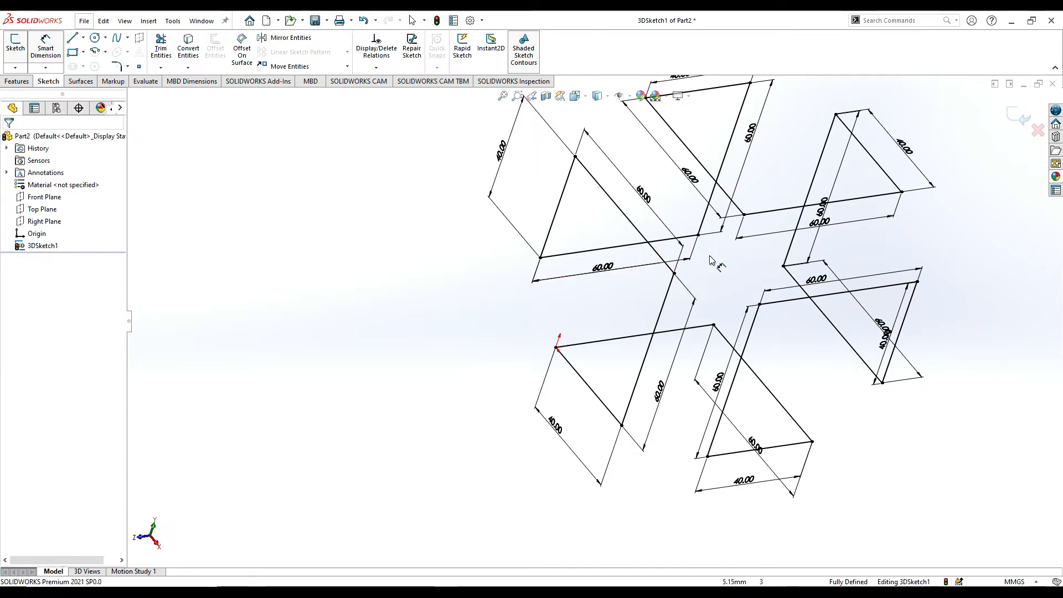
scroll(670, 294, down, 1)
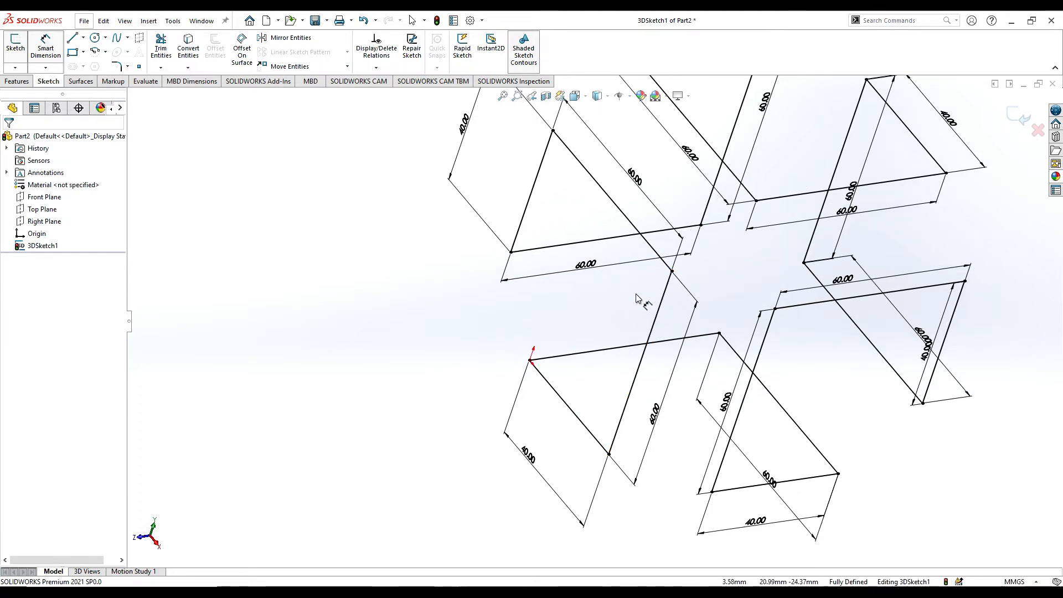
scroll(637, 299, up, 1)
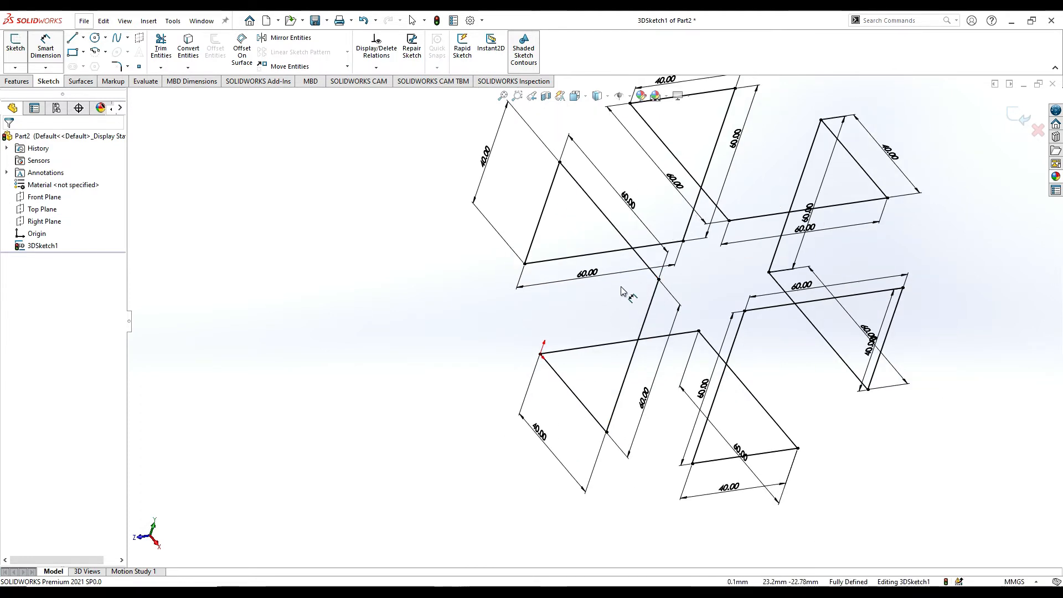
mouse_move(621, 287)
middle_down()
mouse_move(672, 300)
mouse_move(627, 278)
mouse_move(612, 296)
middle_up()
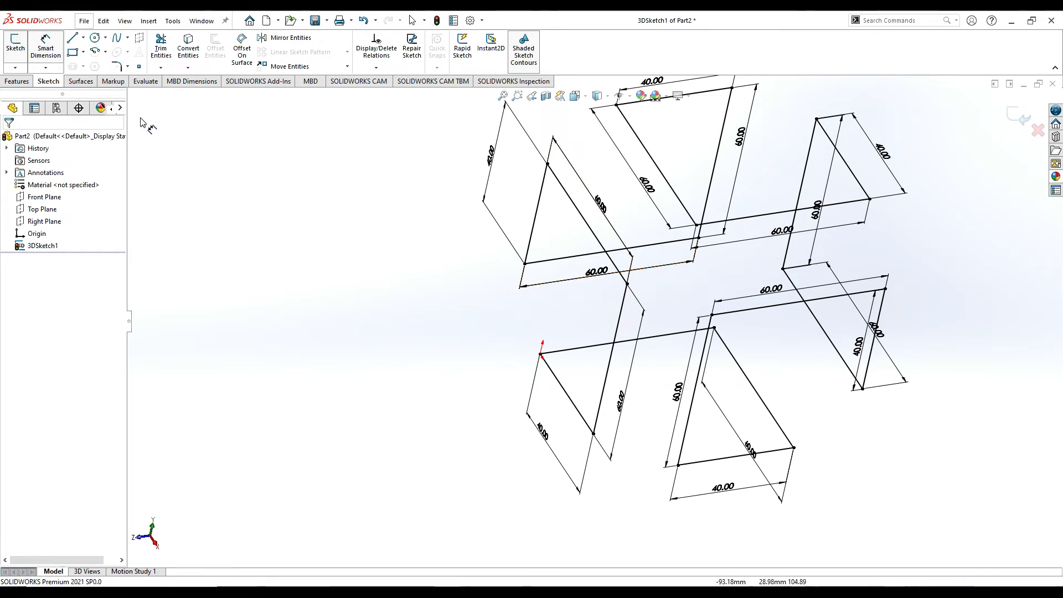
click(128, 67)
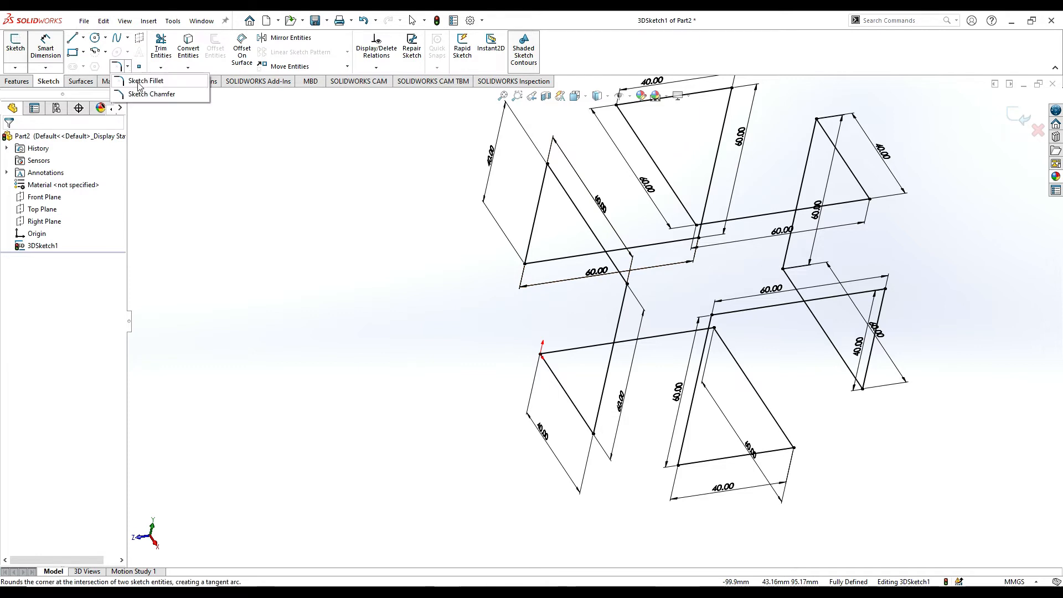
click(145, 81)
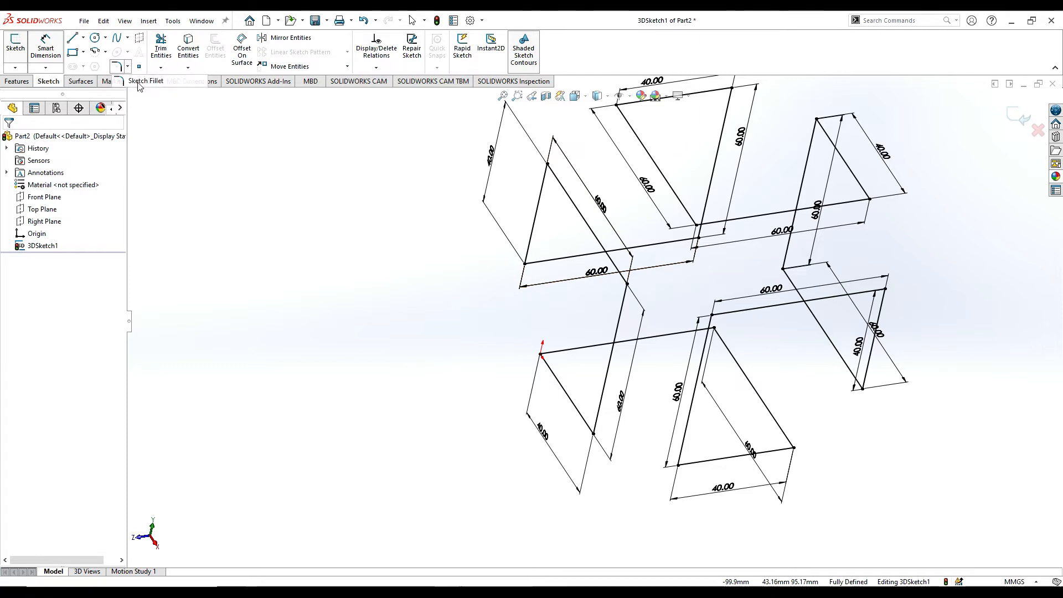
click(623, 304)
click(619, 270)
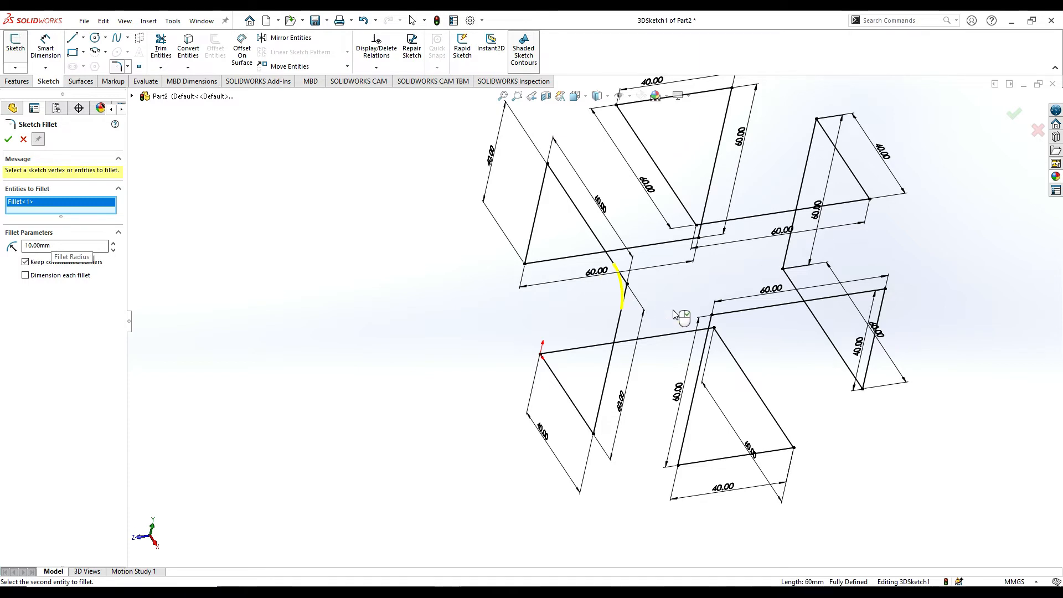
click(728, 314)
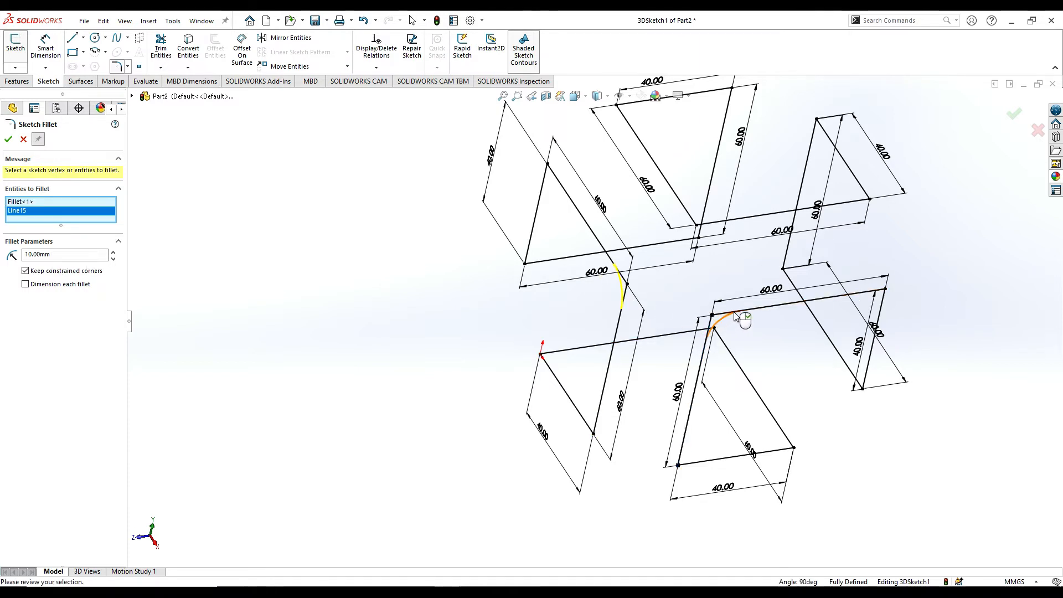
click(722, 225)
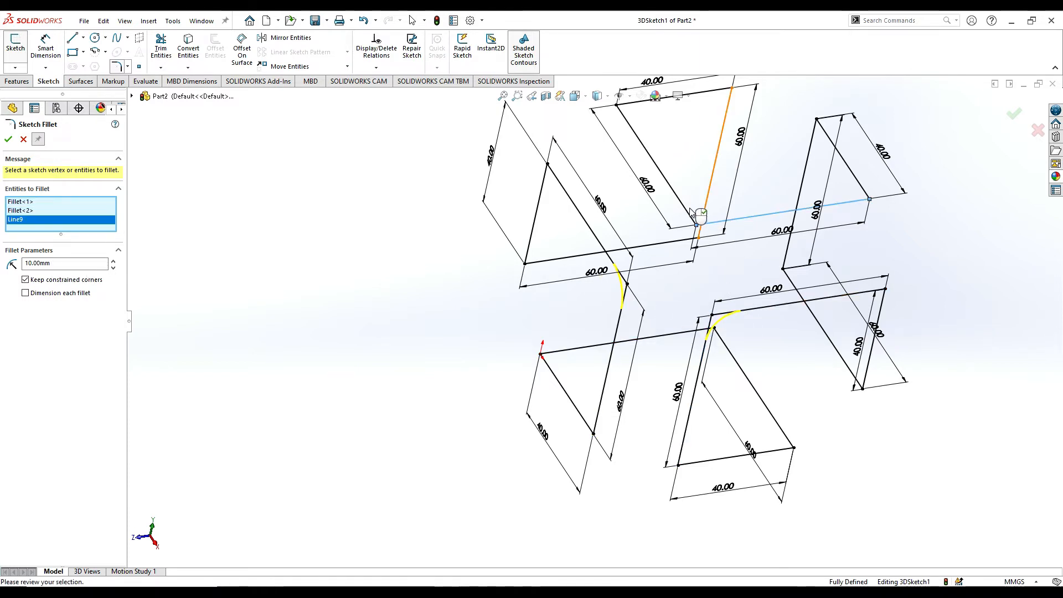
click(9, 140)
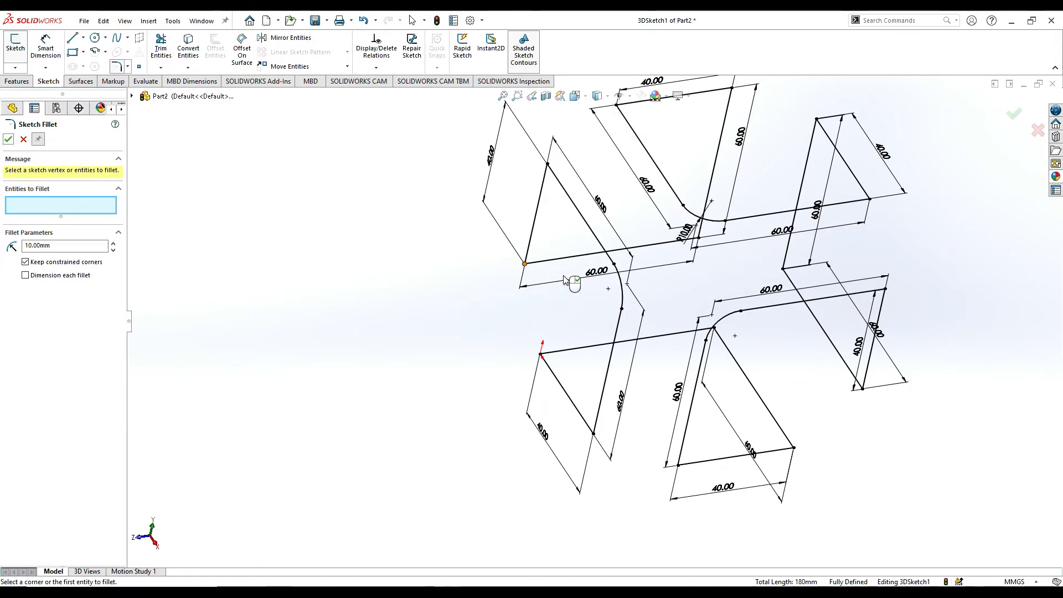
mouse_move(565, 280)
middle_down()
mouse_move(634, 264)
mouse_move(636, 273)
mouse_move(581, 282)
middle_up()
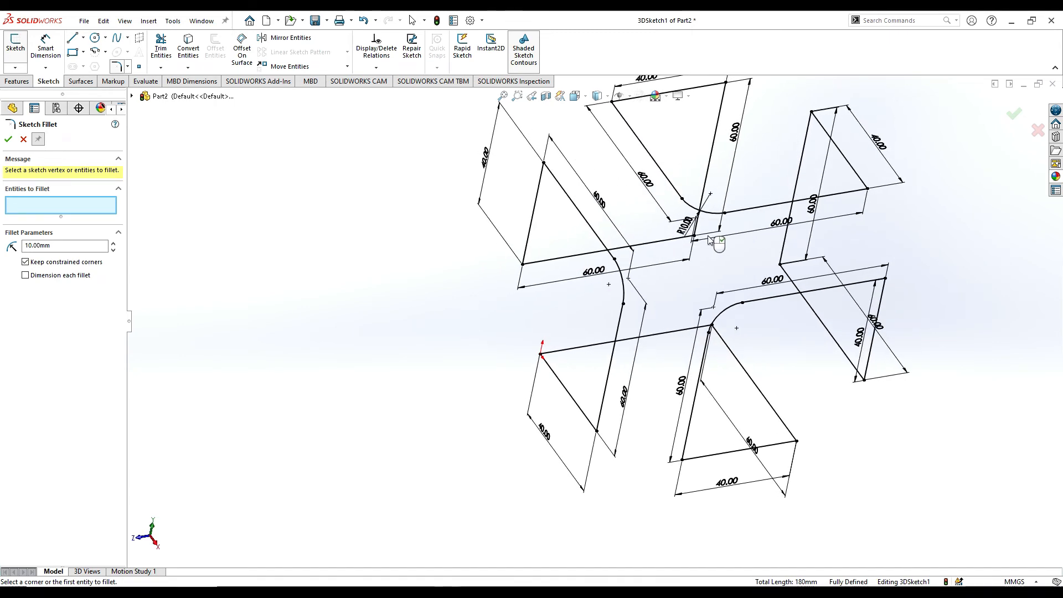
middle_drag(710, 239, 712, 301)
mouse_move(646, 301)
middle_down()
mouse_move(700, 327)
mouse_move(687, 340)
mouse_move(677, 327)
middle_up()
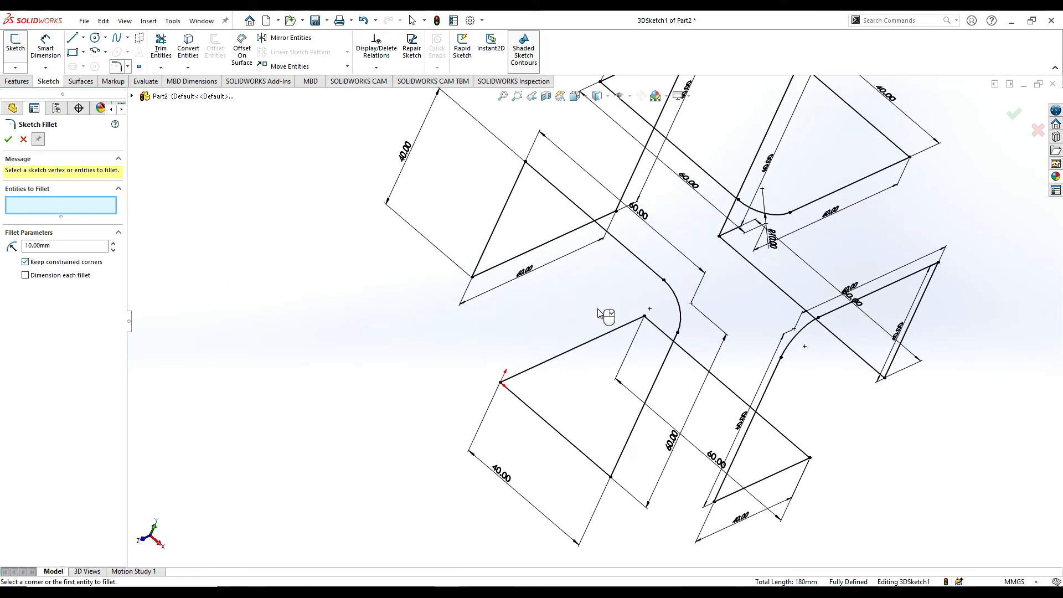
mouse_move(607, 318)
middle_down()
mouse_move(645, 301)
mouse_move(672, 325)
mouse_move(649, 329)
mouse_move(693, 332)
mouse_move(695, 280)
mouse_move(636, 352)
mouse_move(683, 341)
mouse_move(656, 360)
mouse_move(527, 302)
middle_up()
click(16, 82)
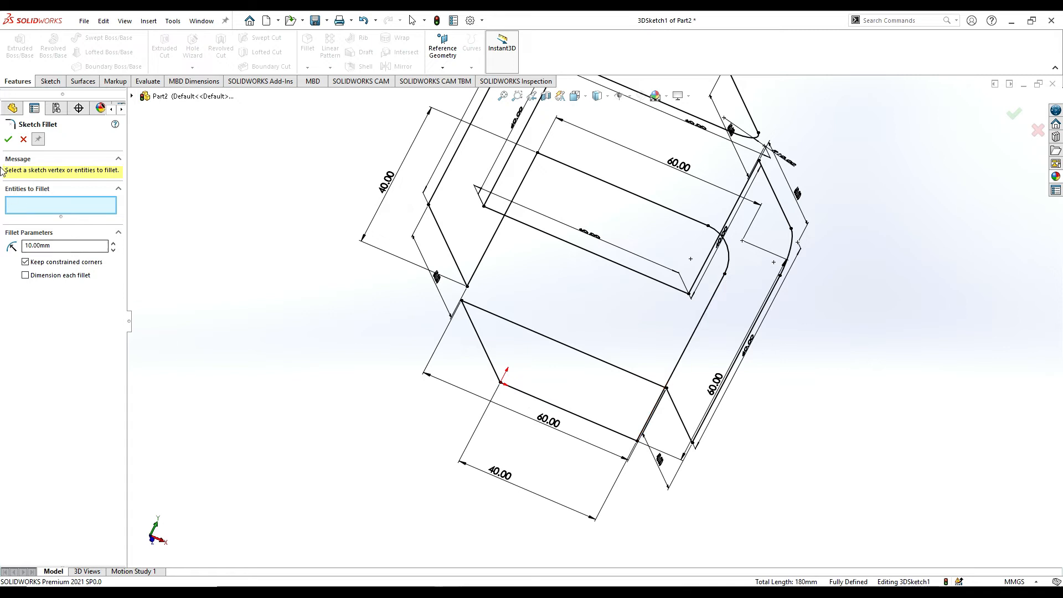
click(51, 82)
click(83, 51)
click(105, 67)
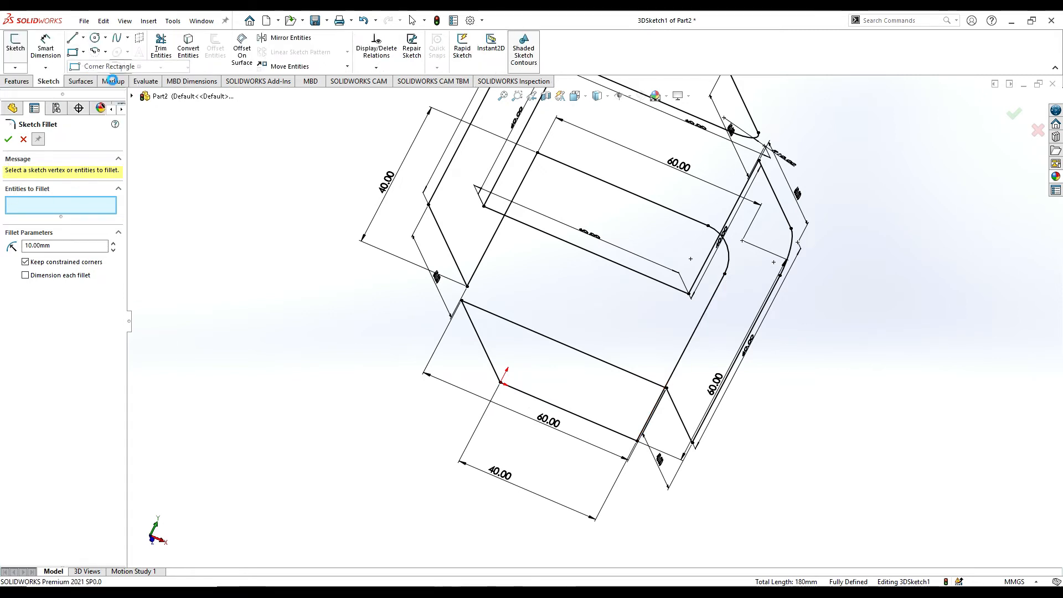
click(10, 141)
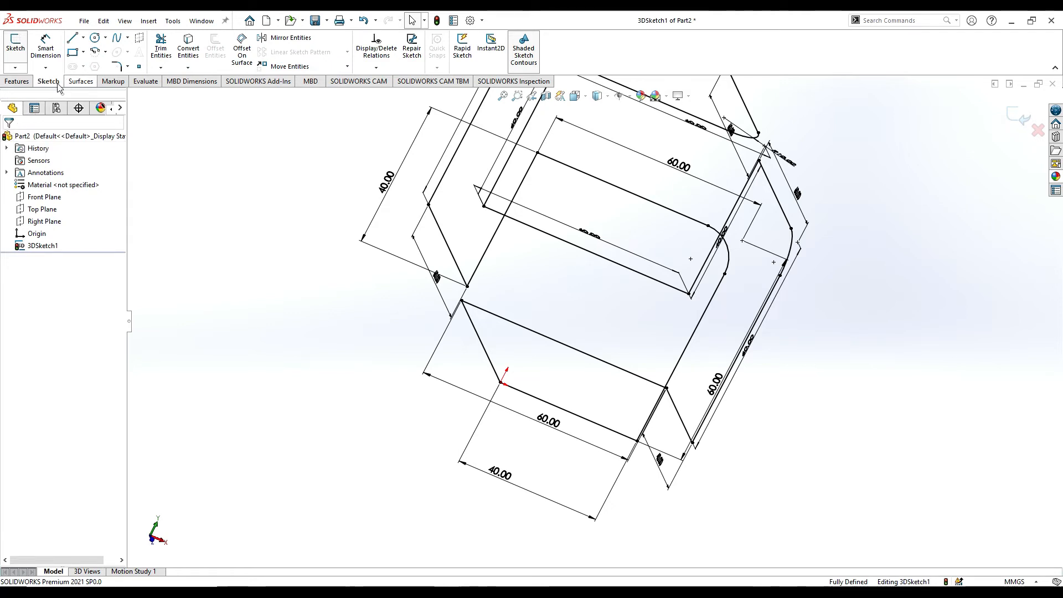
Finish editing the 3D sketch of the looped path and exit it.
click(17, 82)
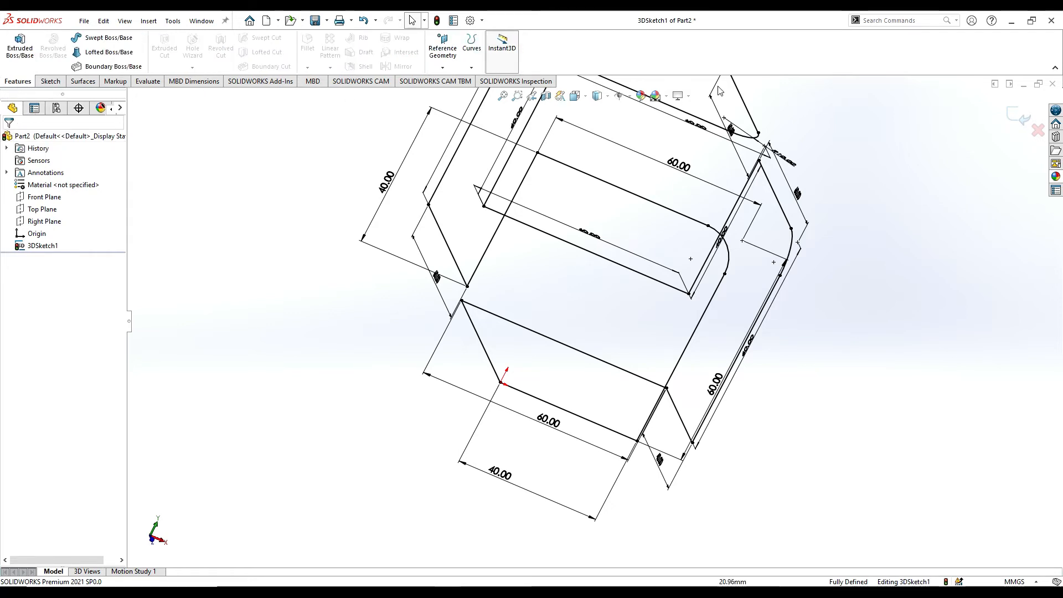
click(442, 67)
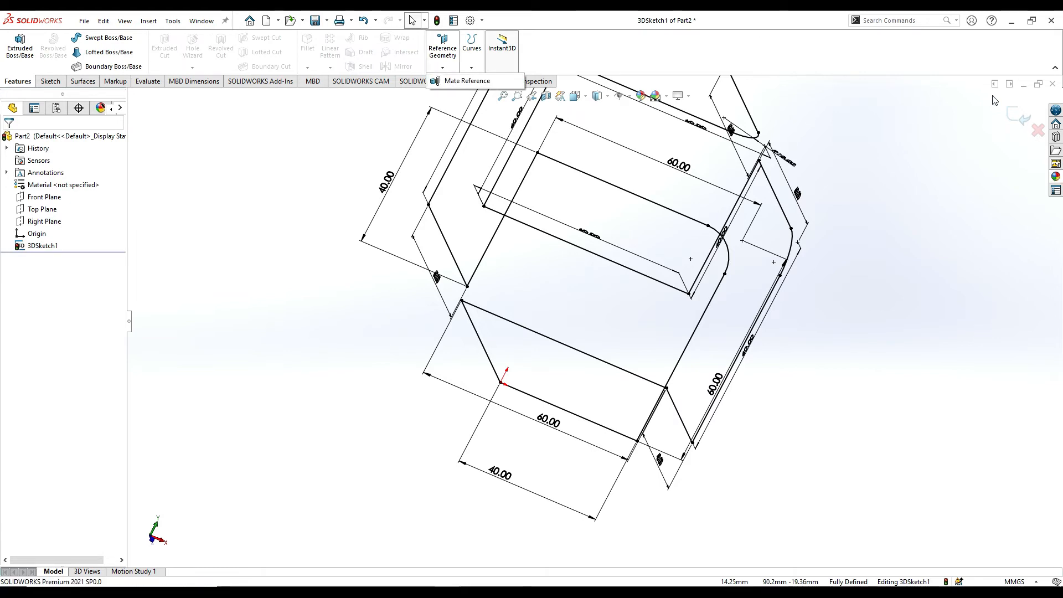
click(1026, 119)
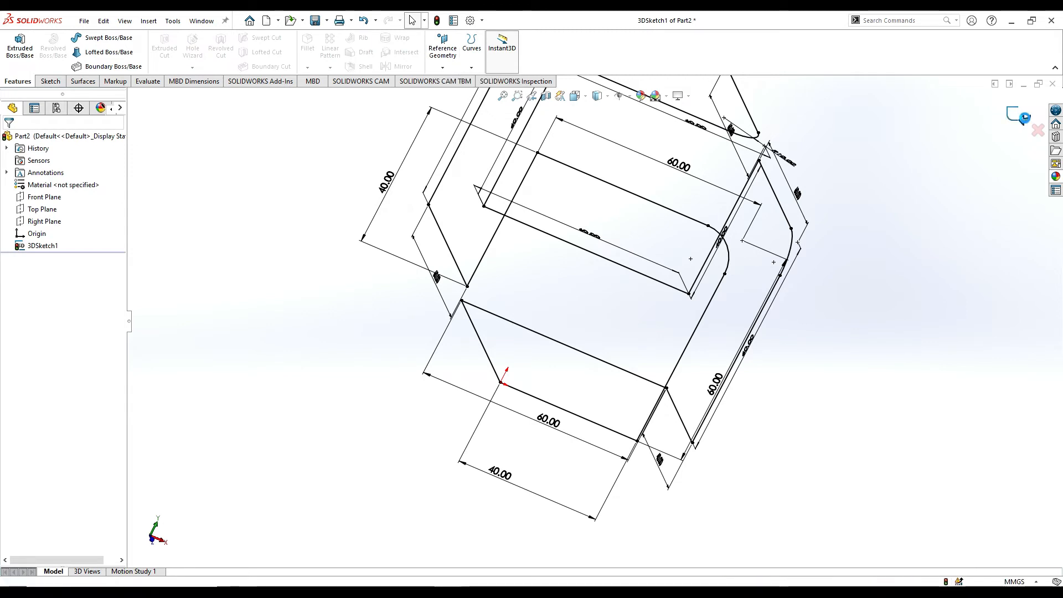
Create a reference plane coincident with the path's origin point and perpendicular to the 40 mm line starting there.
click(442, 67)
click(449, 80)
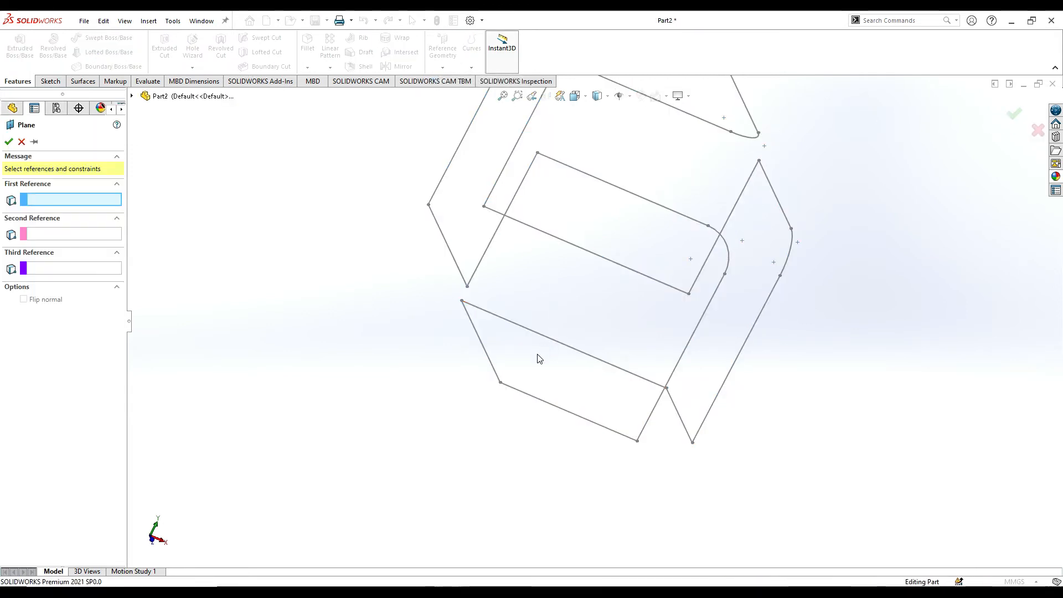
click(500, 383)
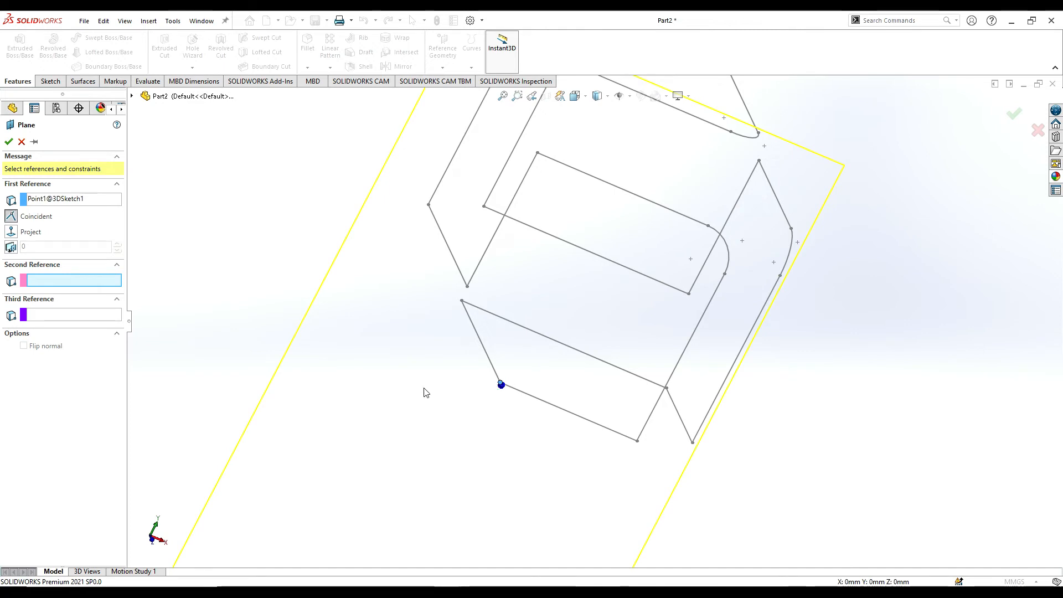
click(528, 395)
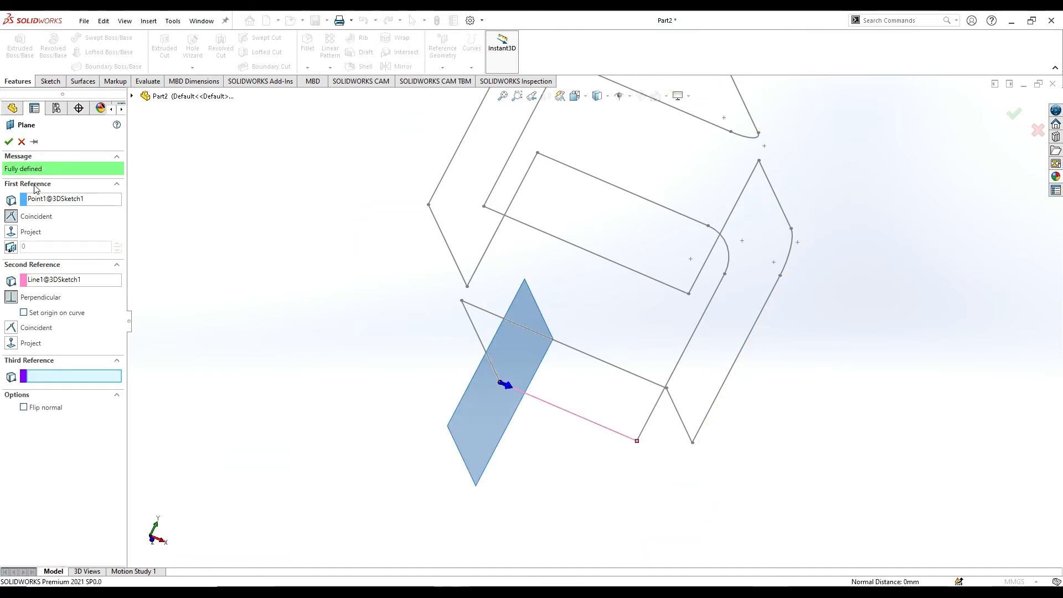
click(9, 142)
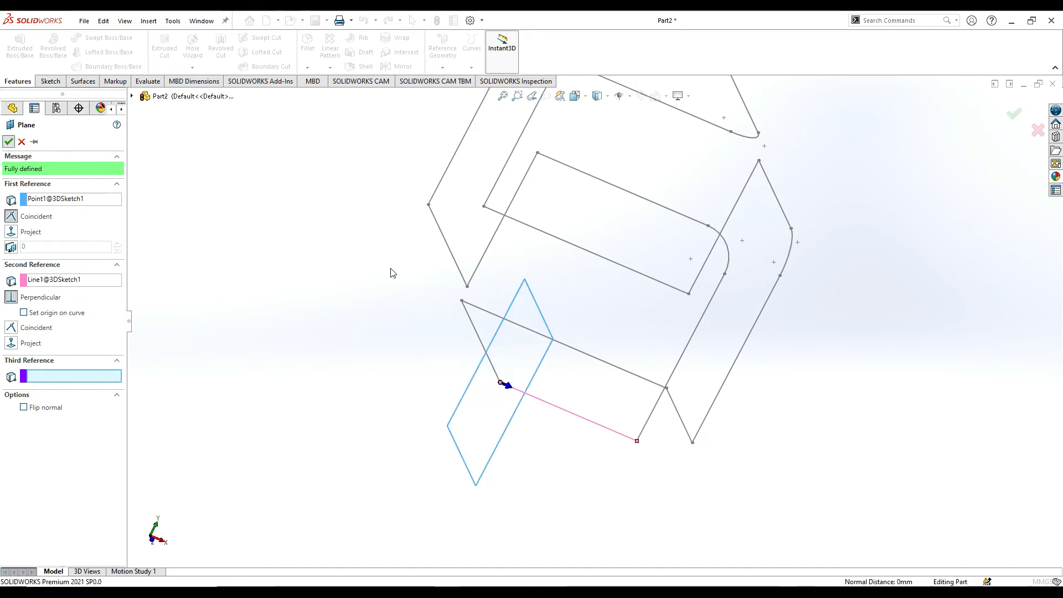
View the new plane head-on and sketch a corner rectangle about 7.7 by 6.2 mm on it, starting at the origin.
mouse_move(517, 330)
middle_down()
mouse_move(539, 334)
mouse_move(508, 330)
mouse_move(572, 323)
mouse_move(551, 358)
mouse_move(579, 360)
middle_up()
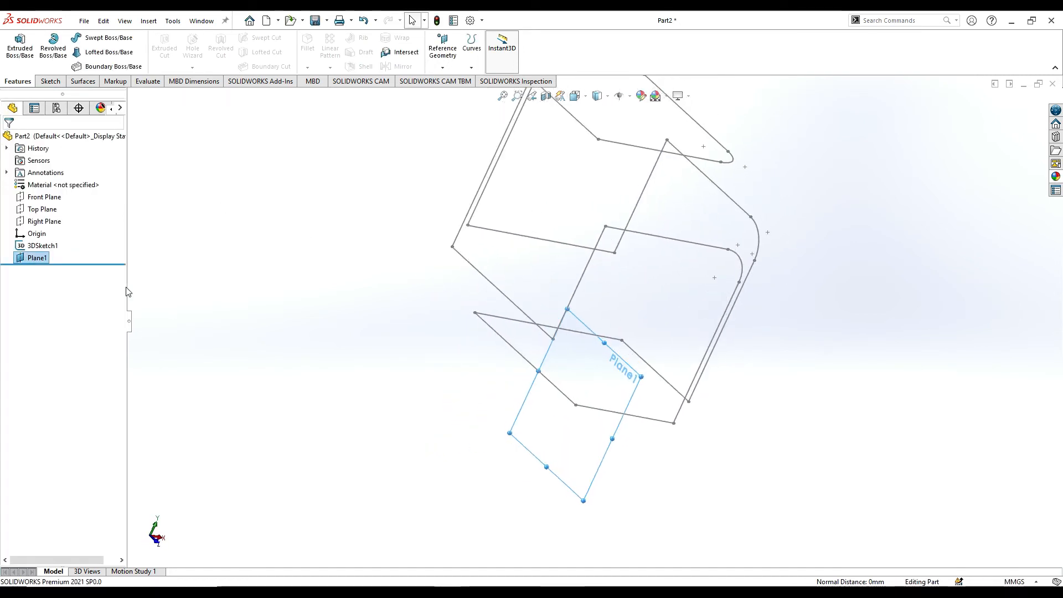
right_click(39, 262)
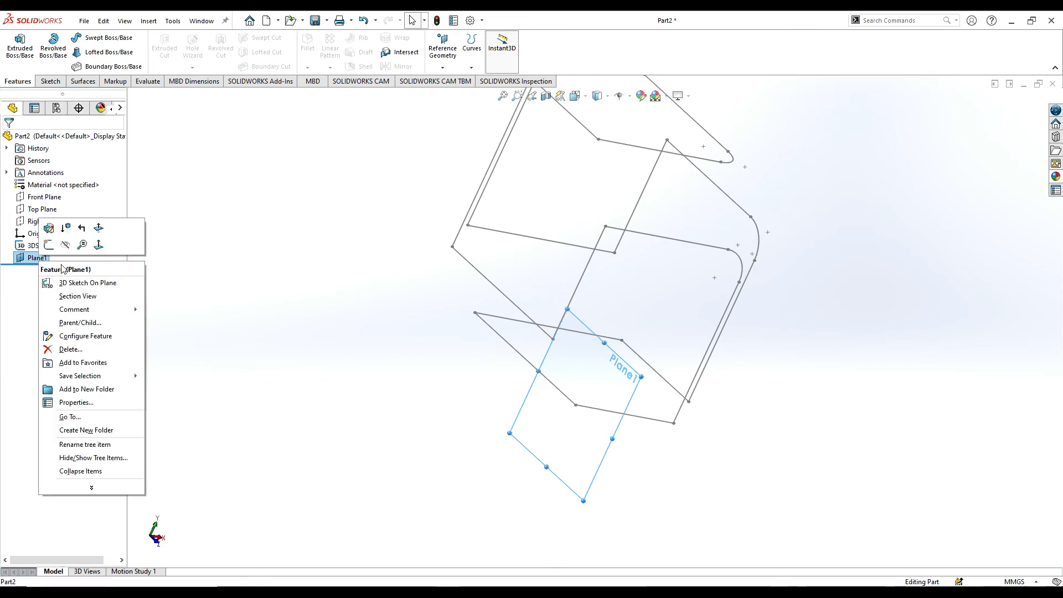
click(99, 246)
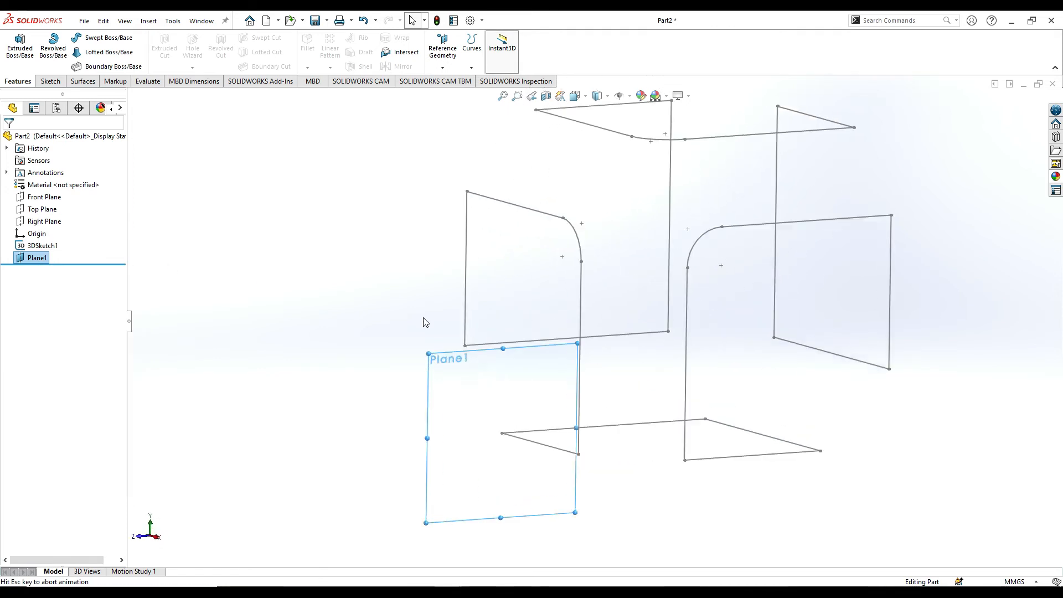
click(50, 81)
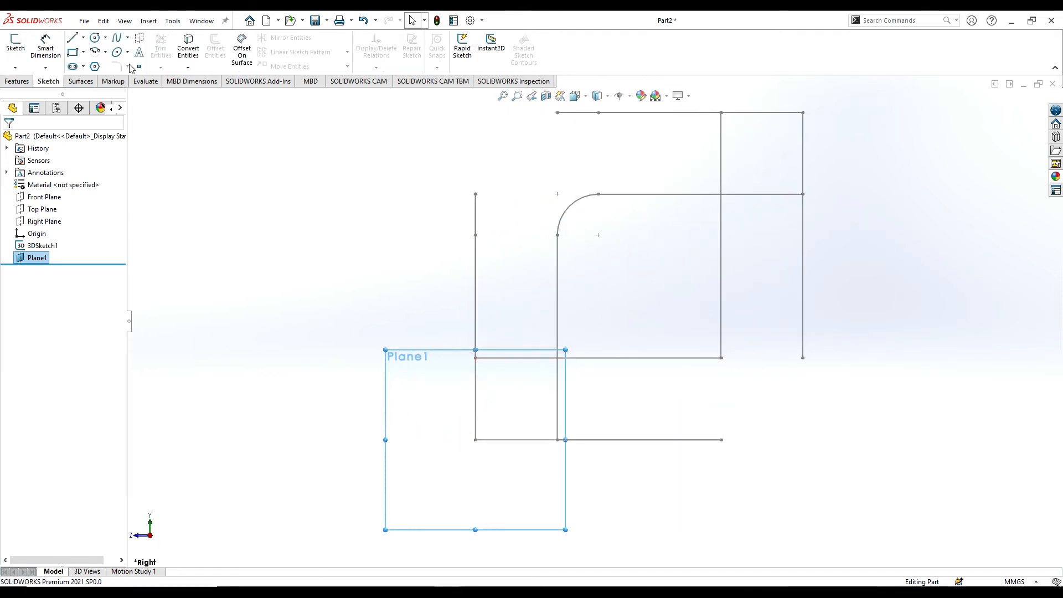
click(73, 53)
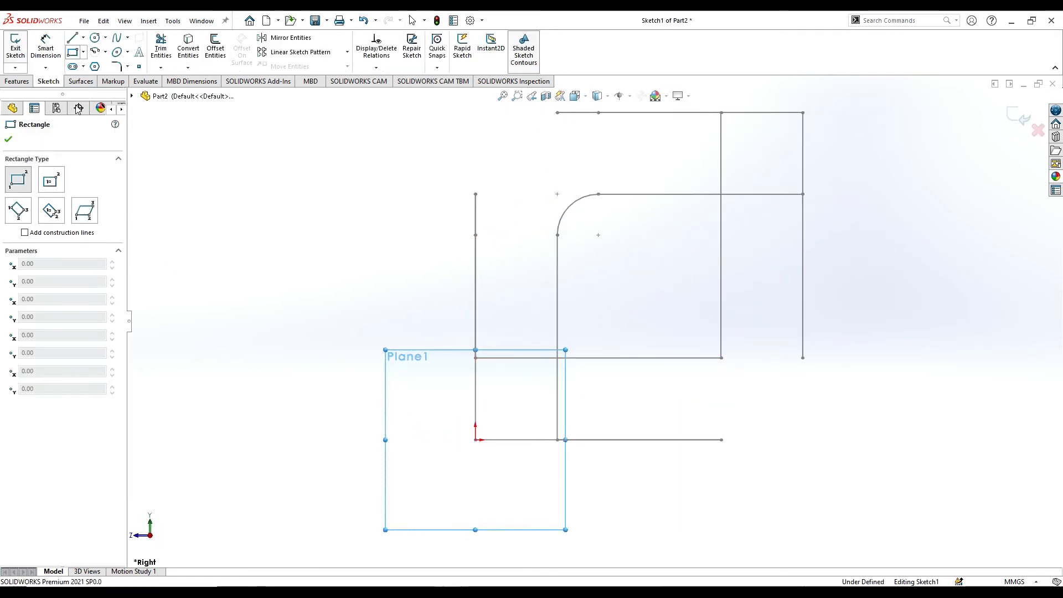
click(475, 440)
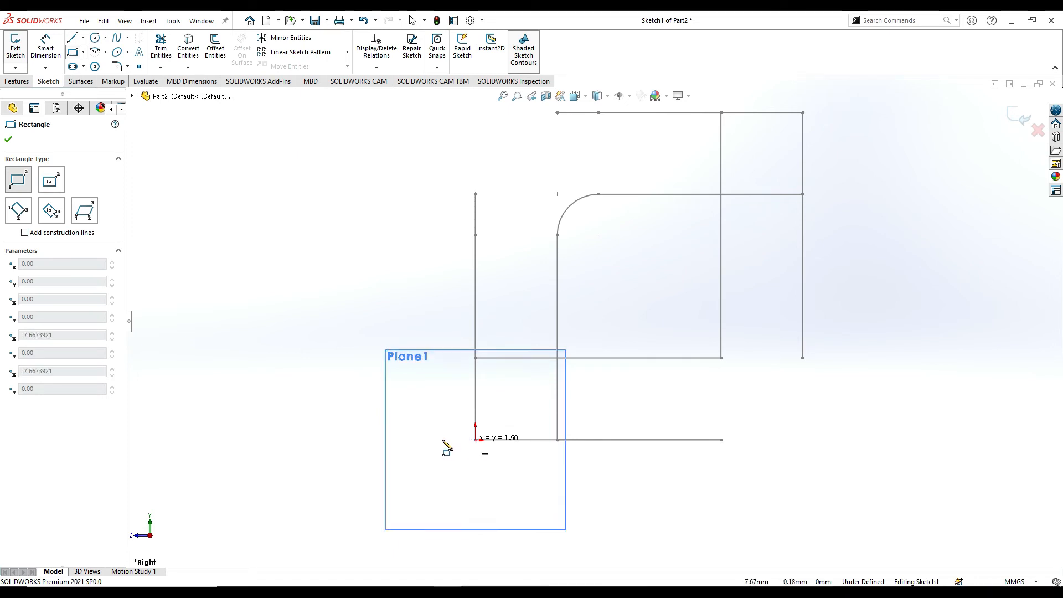
click(444, 465)
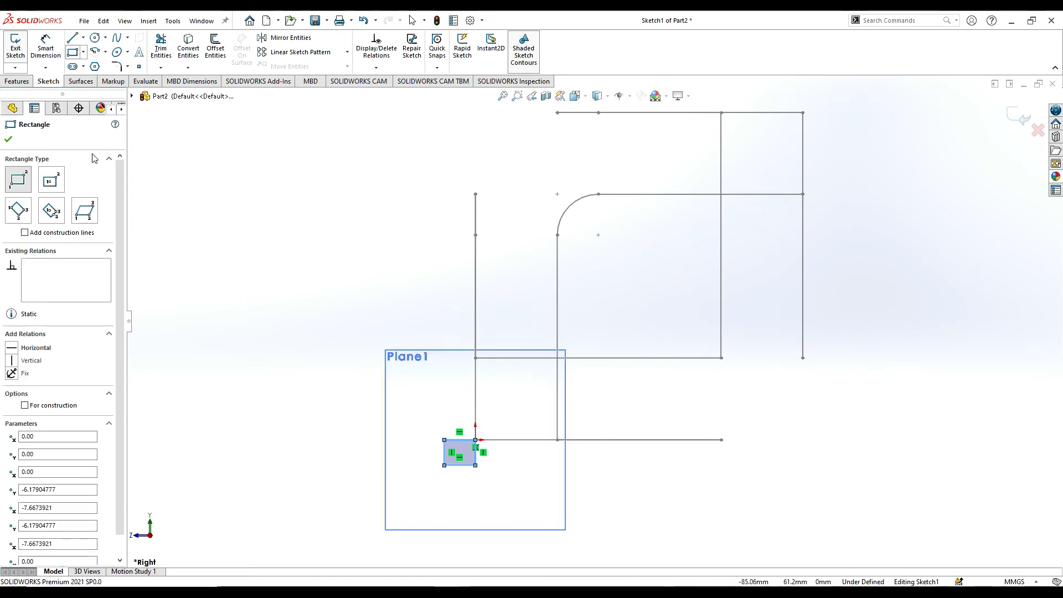
Dimension the vertical side of the profile rectangle to 10 mm.
click(41, 52)
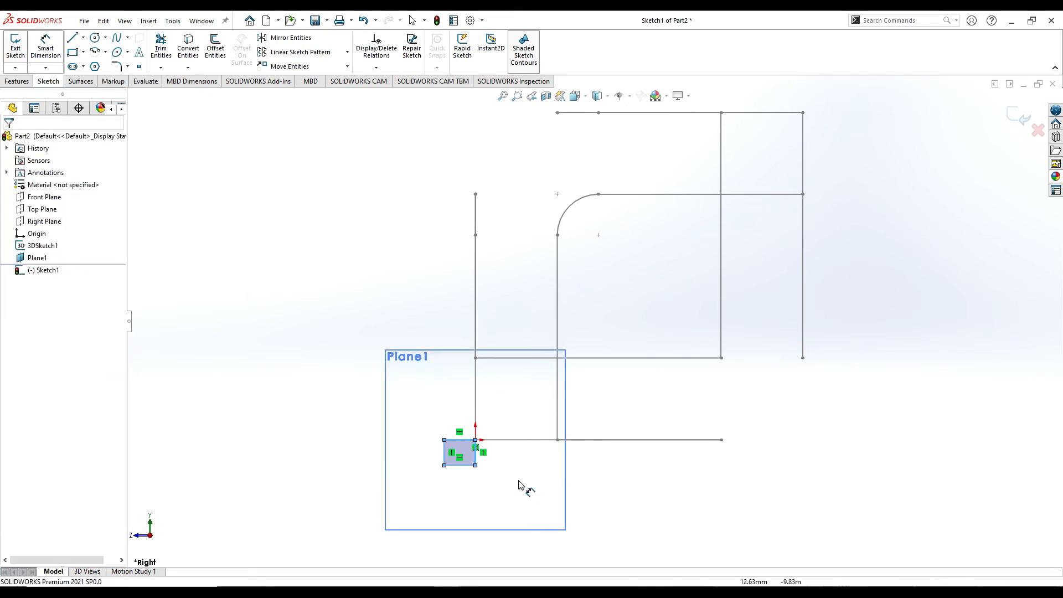
click(448, 456)
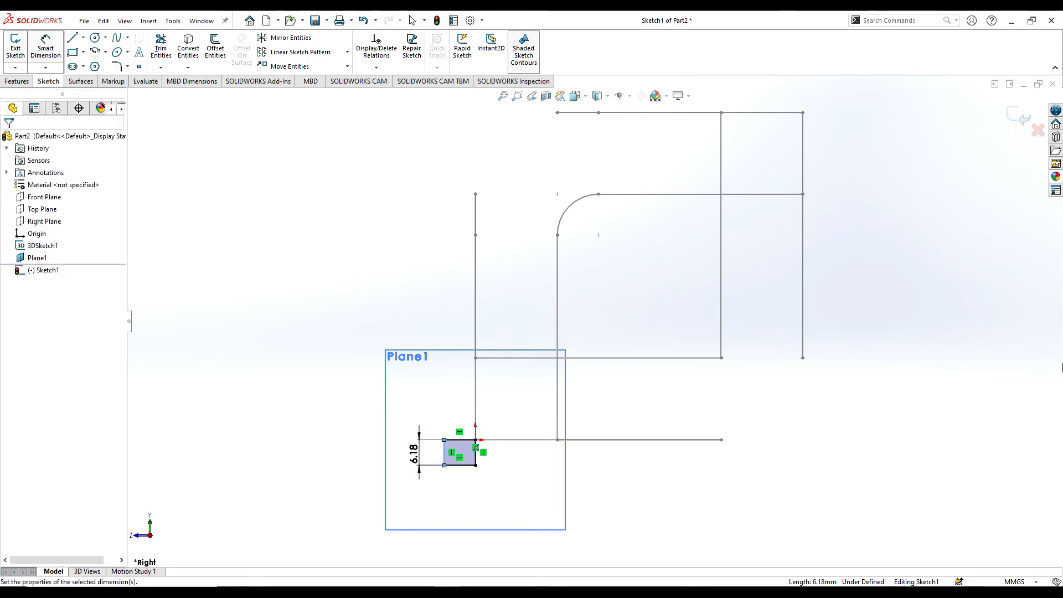
click(422, 453)
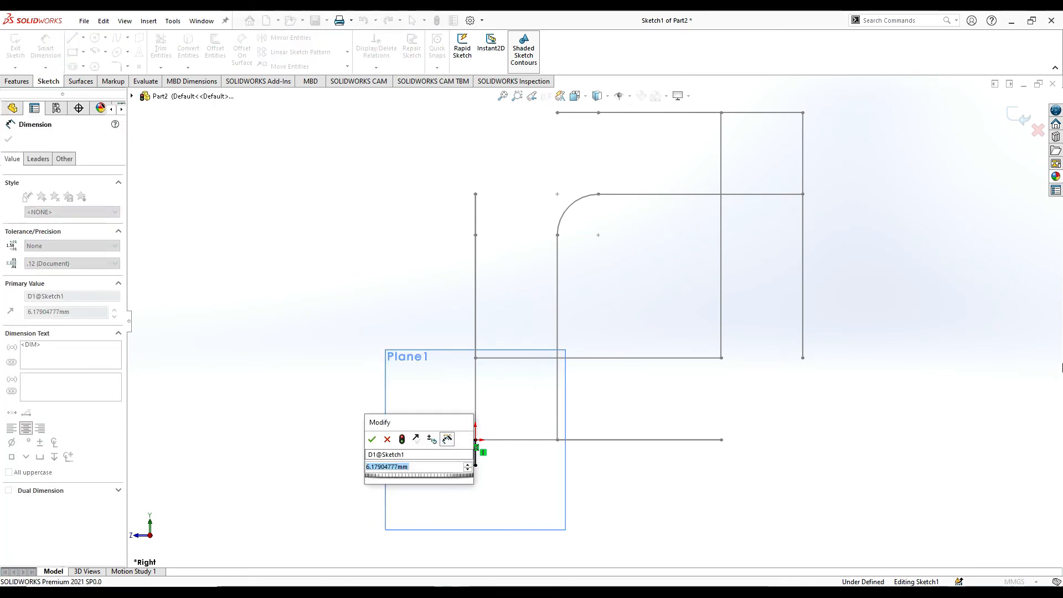
text(10)
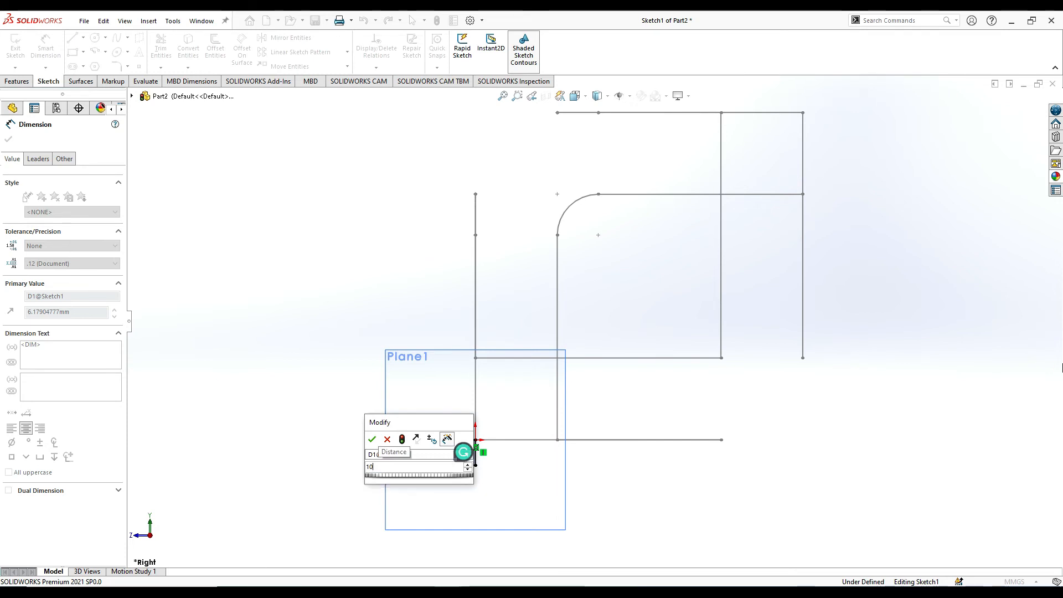
key(Return)
scroll(460, 438, down, 3)
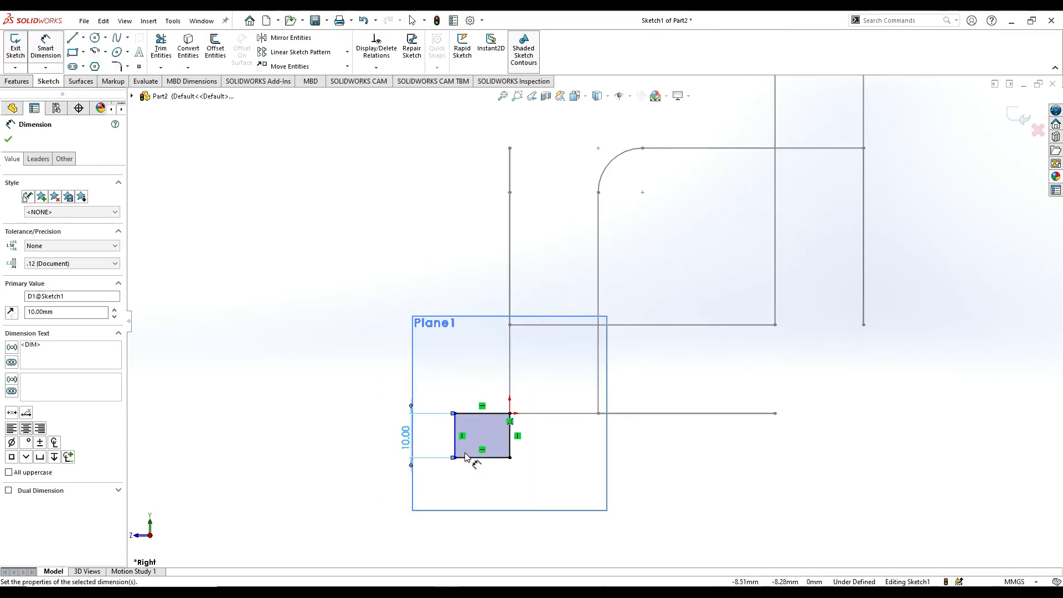
Dimension the horizontal side of the profile rectangle to 10 mm and exit the profile sketch.
scroll(473, 398, down, 2)
click(491, 368)
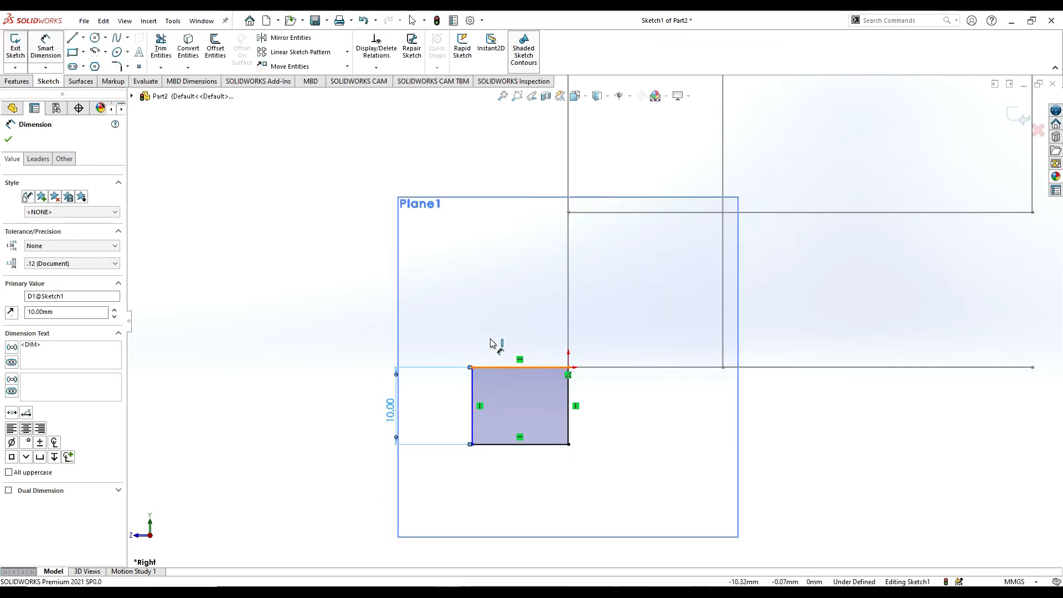
click(493, 327)
text(10)
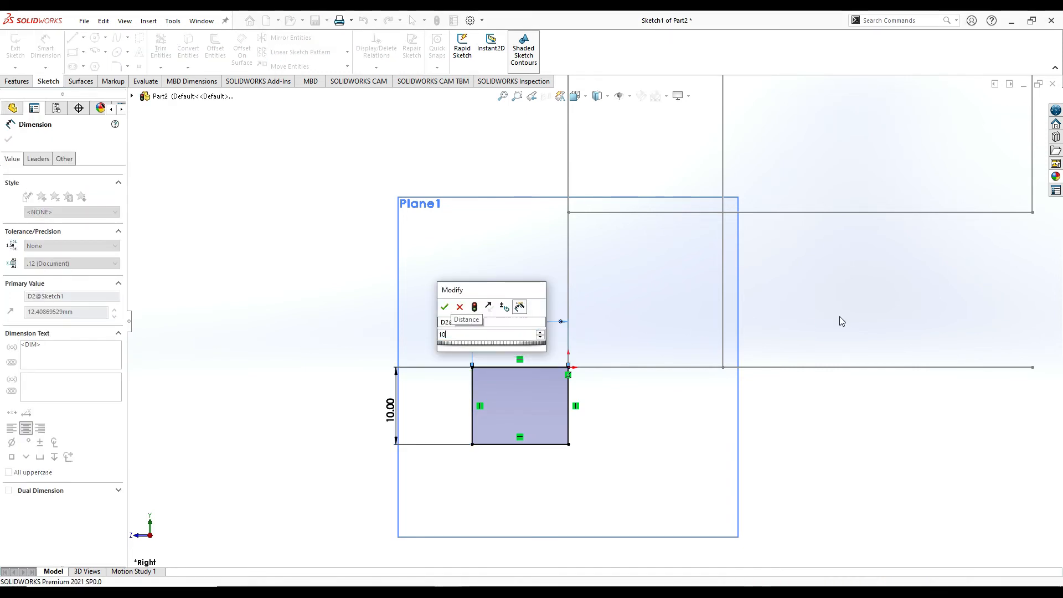
key(Return)
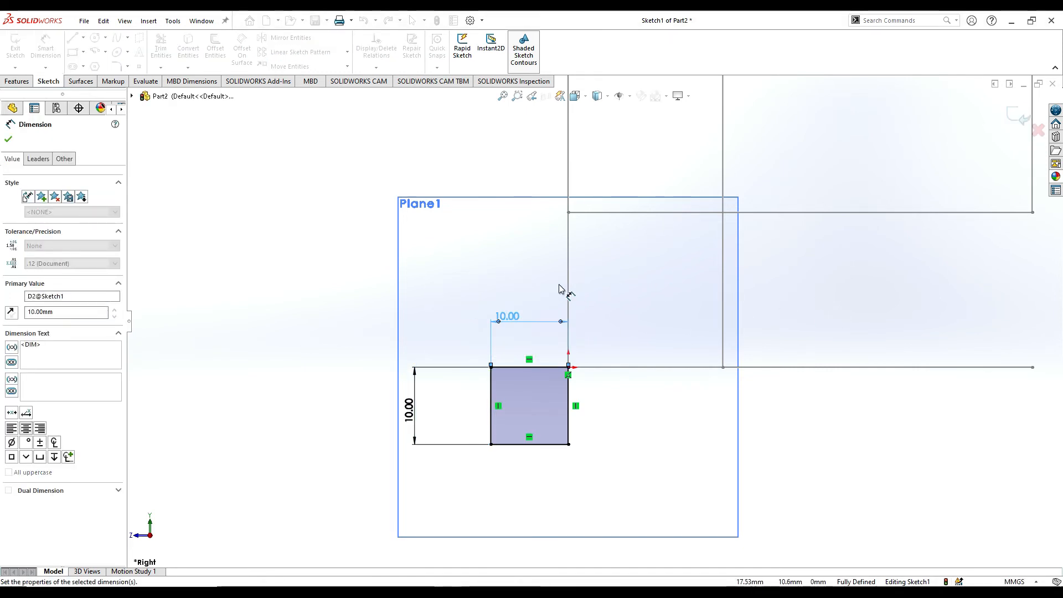
scroll(572, 313, up, 2)
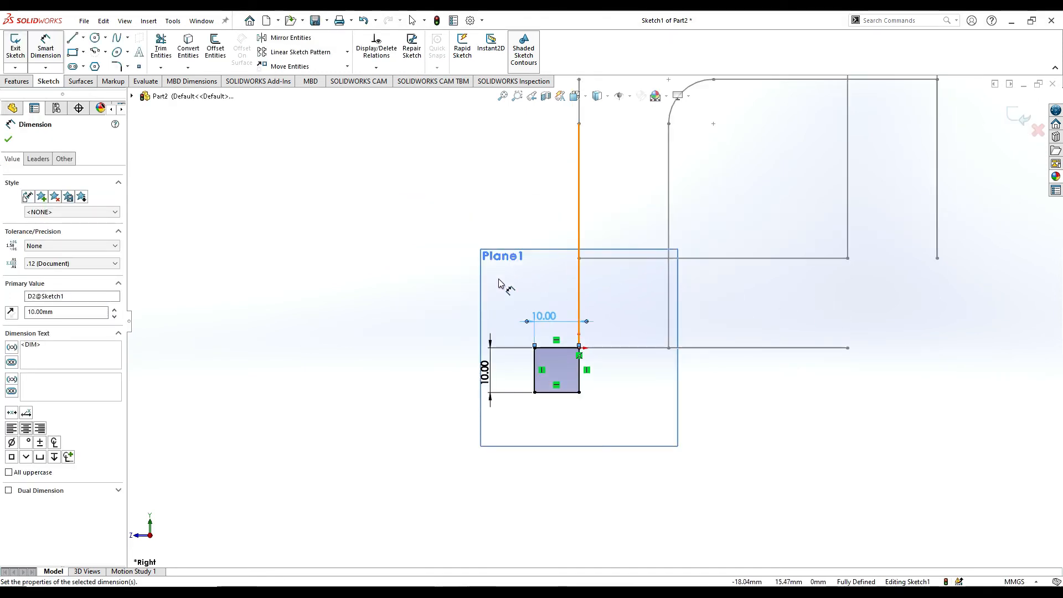
click(8, 140)
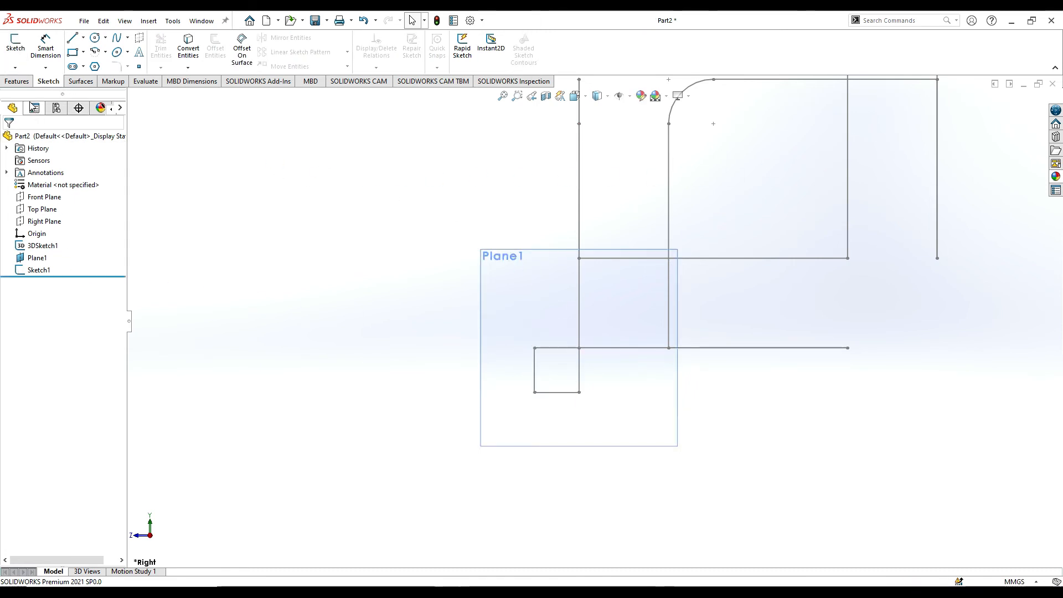
Create a swept boss using the 10 mm square sketch as the profile and the looped 3D sketch as the path.
click(19, 83)
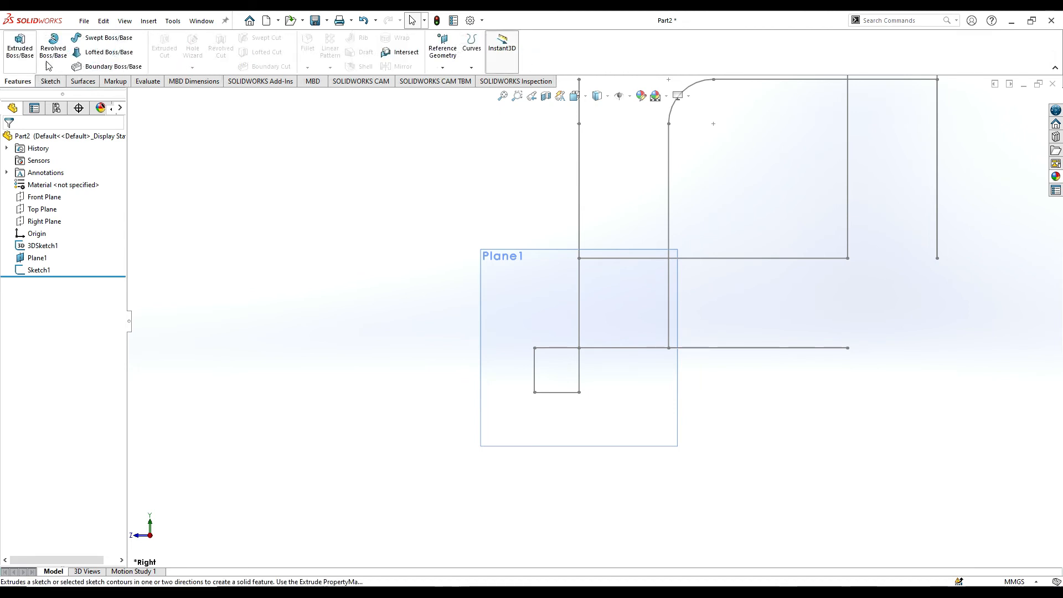
click(100, 38)
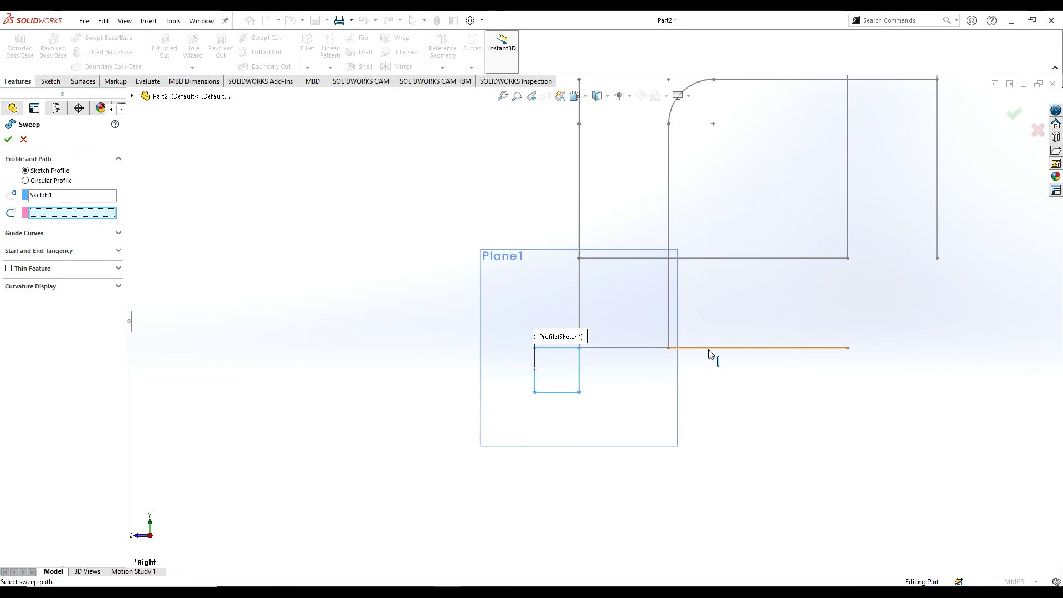
mouse_move(603, 356)
middle_down()
mouse_move(641, 385)
mouse_move(648, 416)
mouse_move(673, 437)
middle_up()
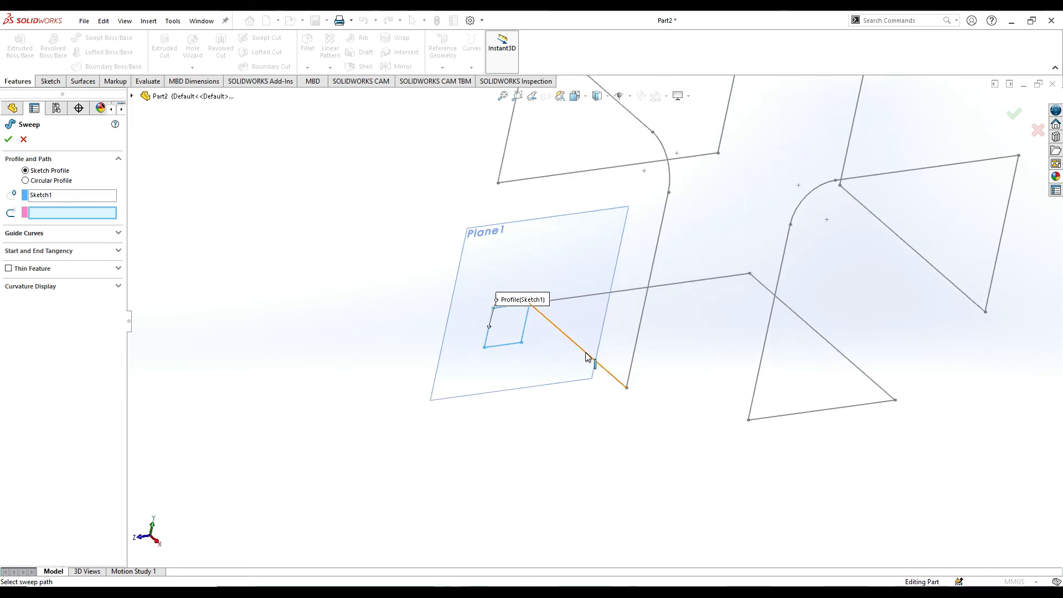
click(587, 356)
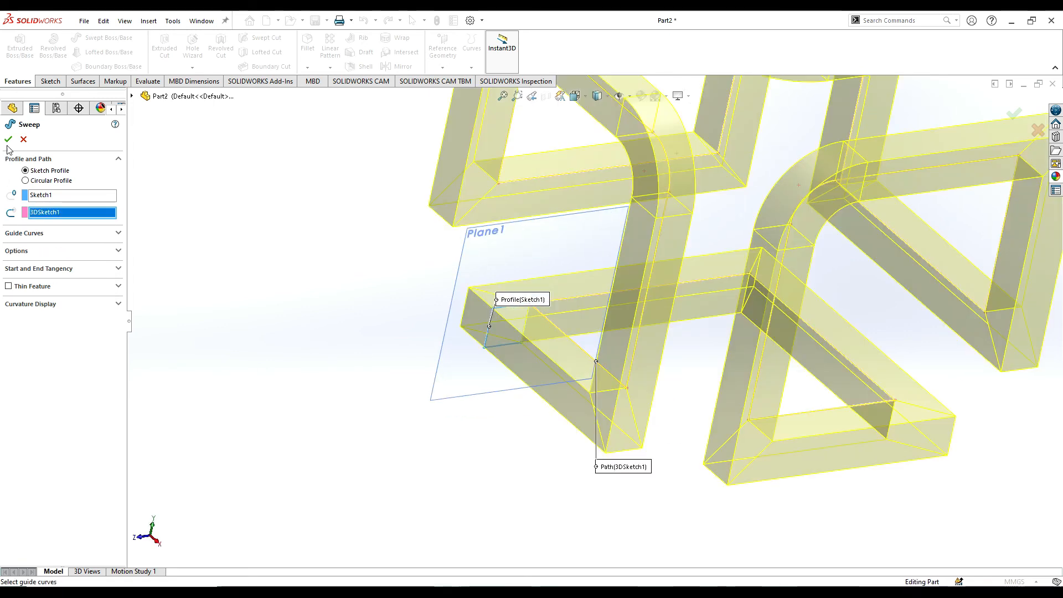
scroll(646, 400, up, 4)
scroll(688, 165, down, 1)
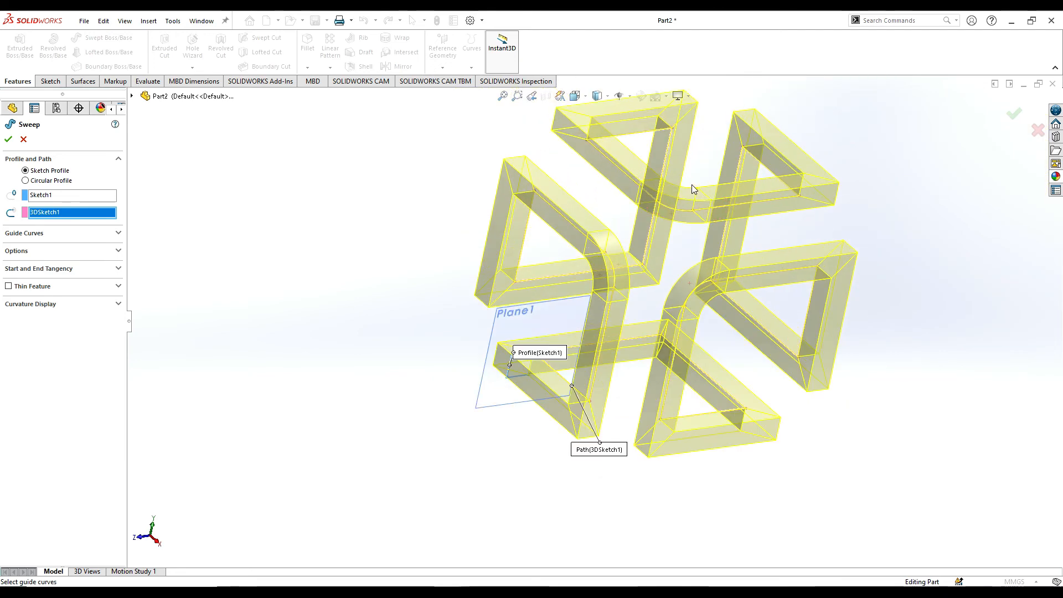
scroll(693, 184, down, 1)
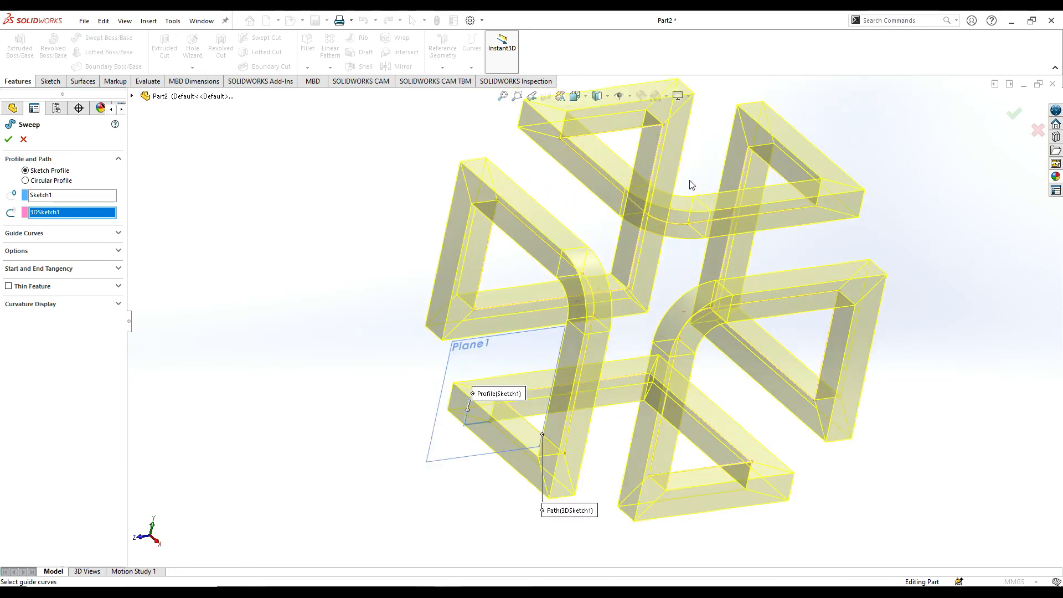
click(8, 139)
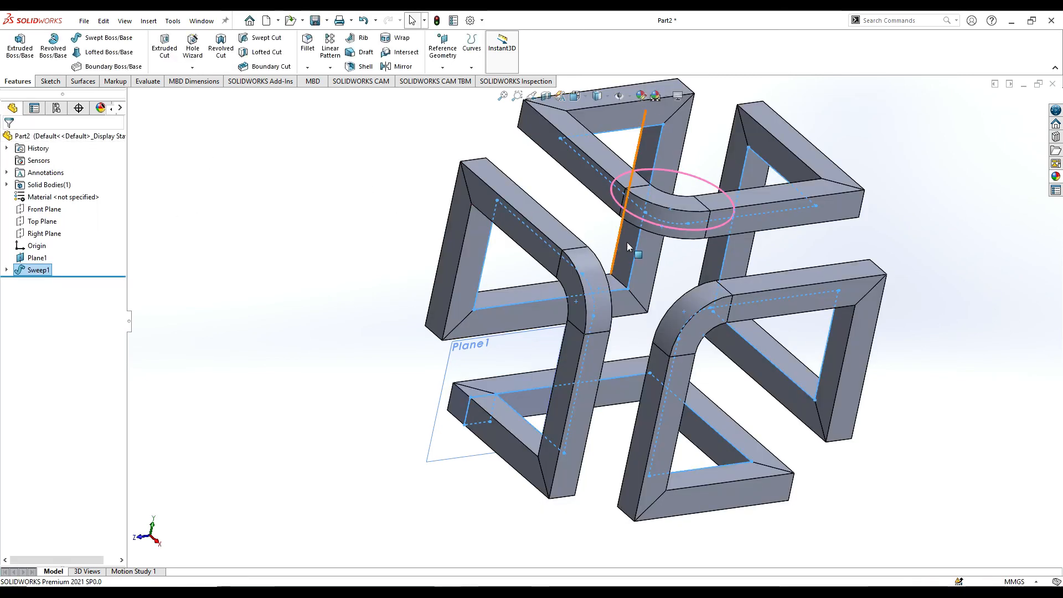
Hide the reference plane used for the square profile.
middle_drag(628, 242, 605, 233)
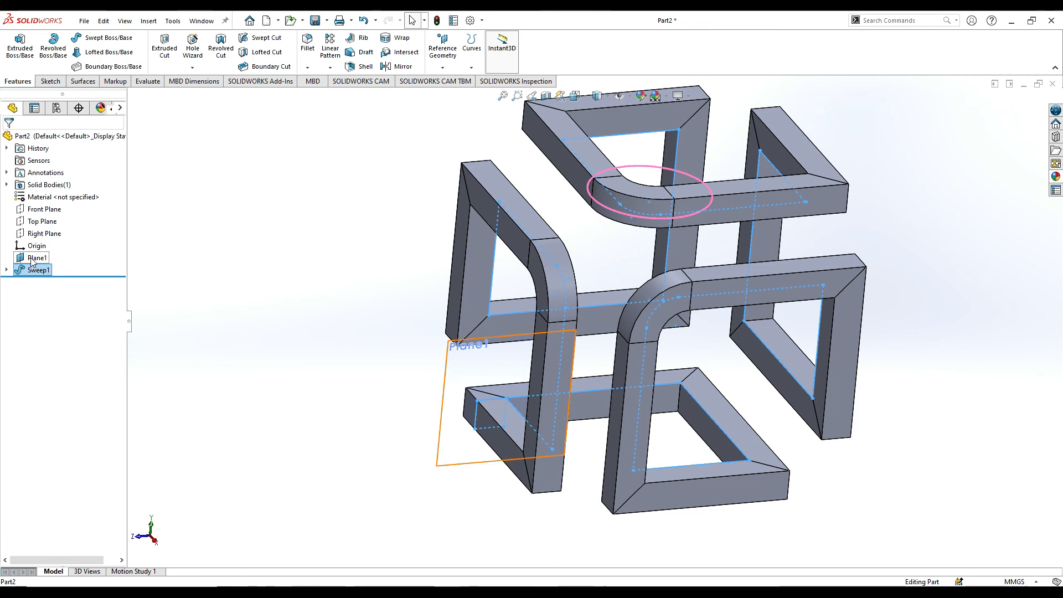
right_click(37, 257)
click(92, 249)
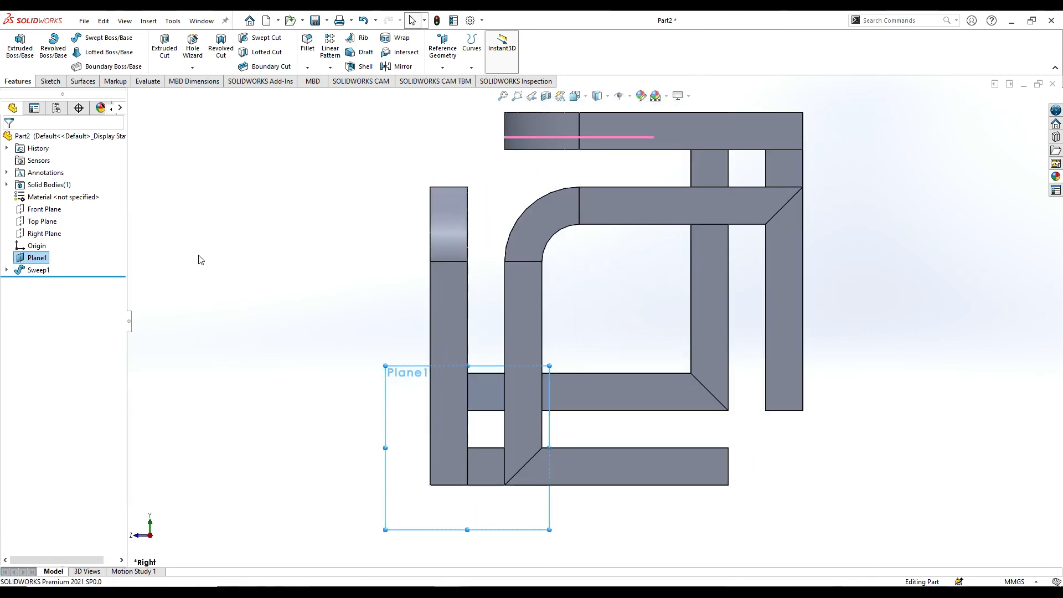
right_click(34, 258)
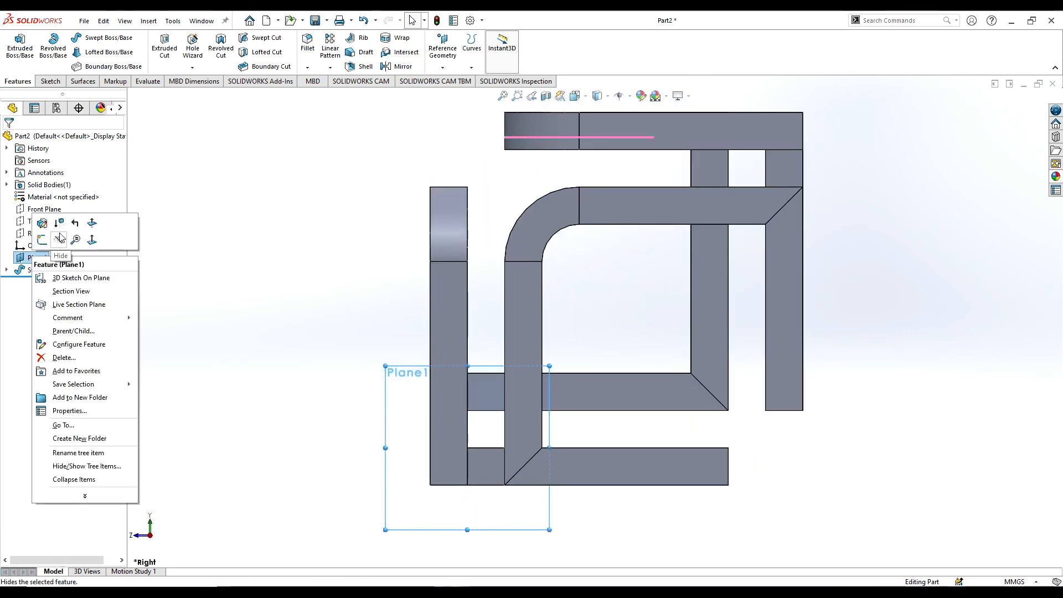
click(254, 273)
middle_drag(254, 273, 658, 244)
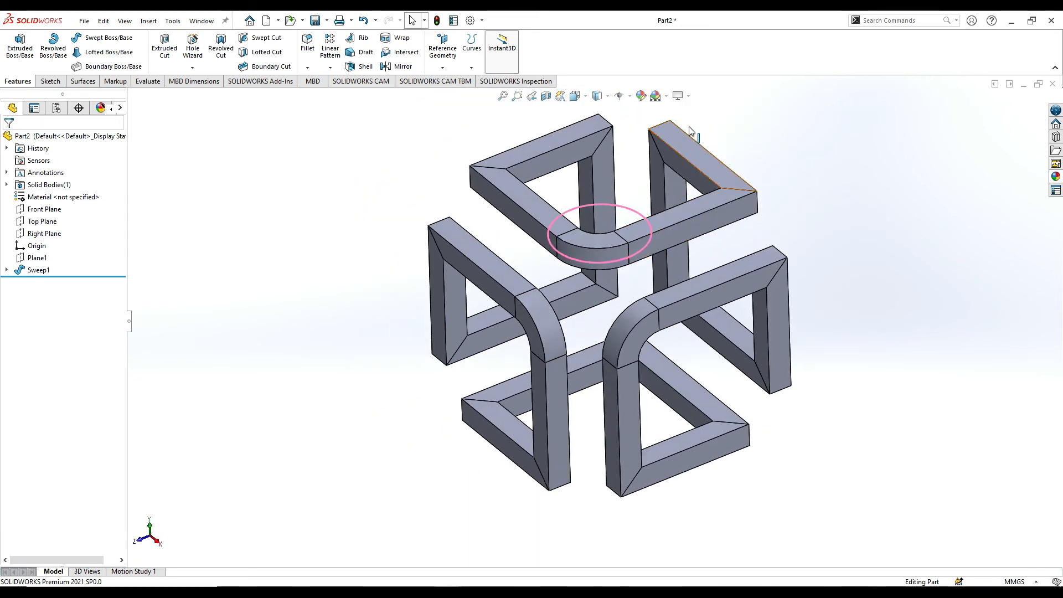
Show the swept frame in the standard isometric view.
click(608, 98)
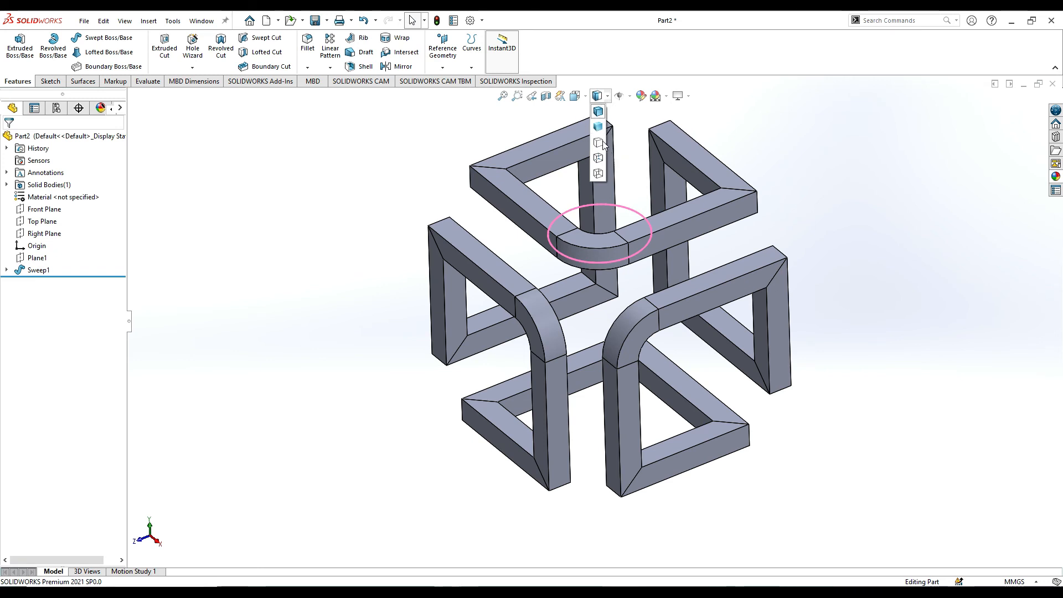
click(586, 96)
click(587, 95)
mouse_move(593, 102)
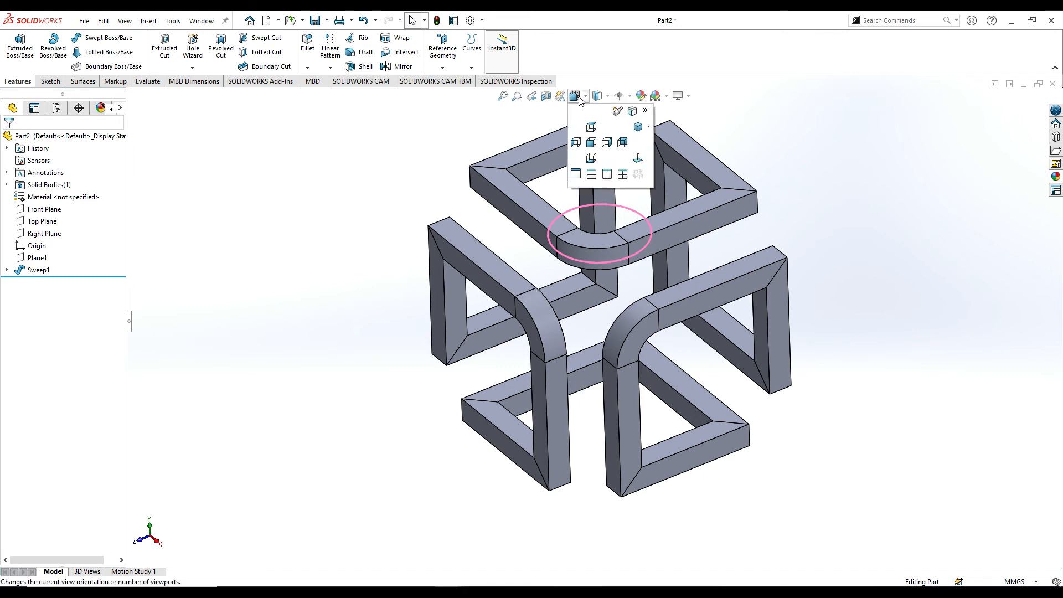
click(637, 131)
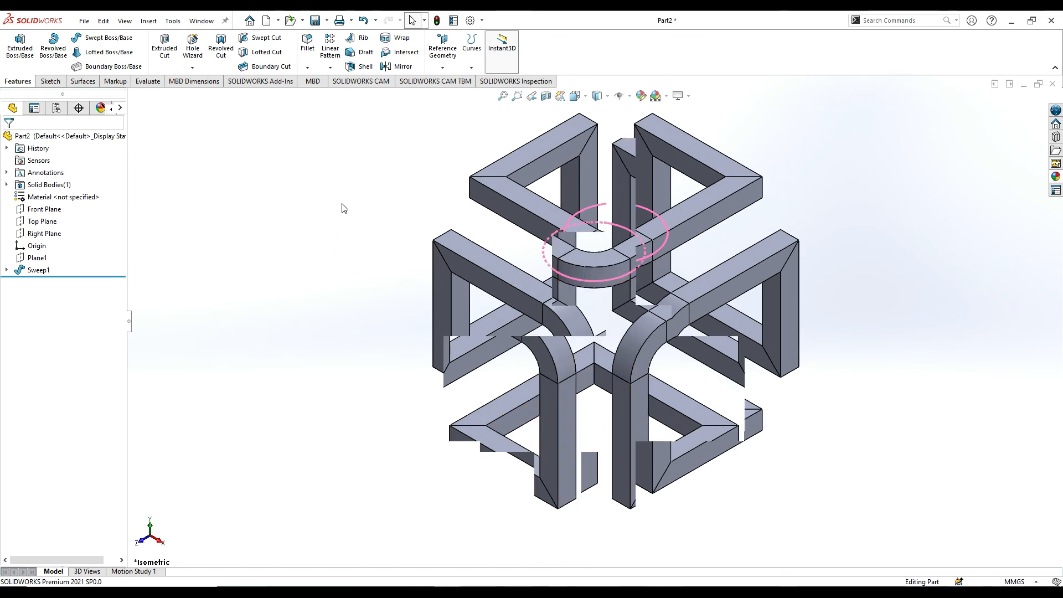
Assign the chromium plate appearance from the Chrome metals to the whole part.
click(666, 96)
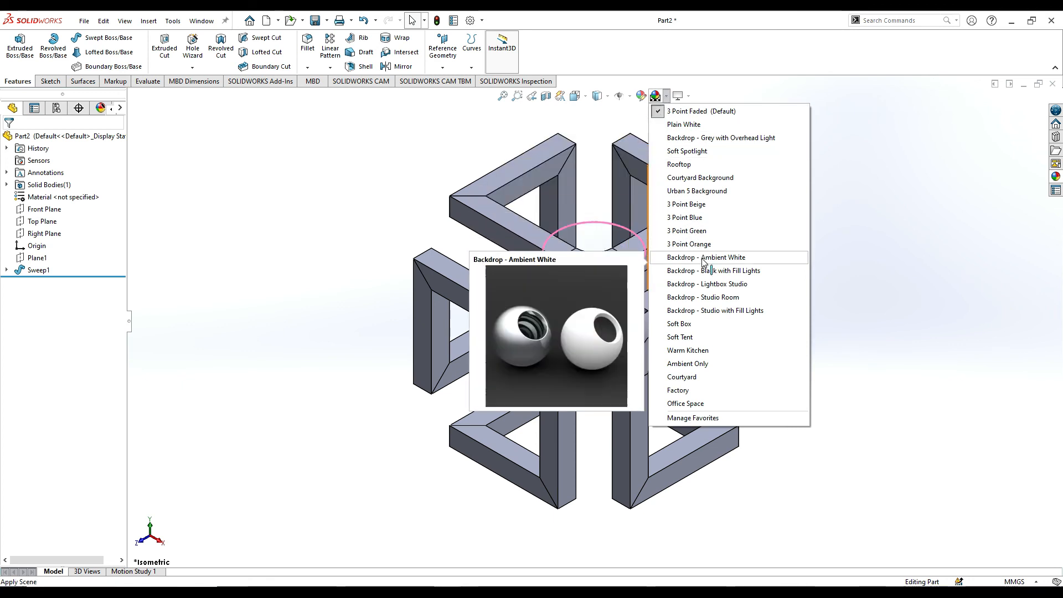
click(646, 96)
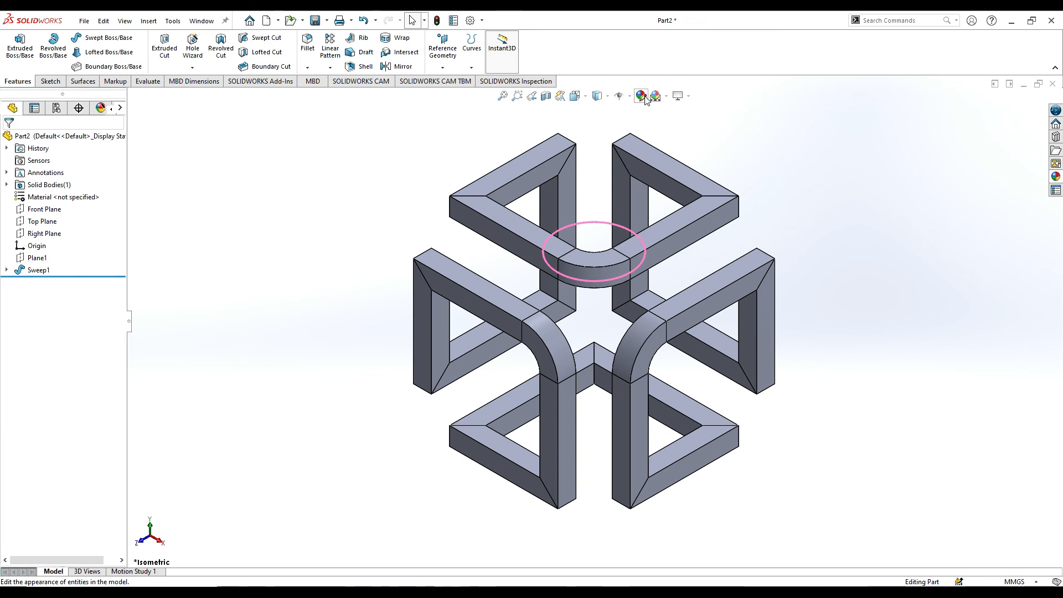
click(644, 96)
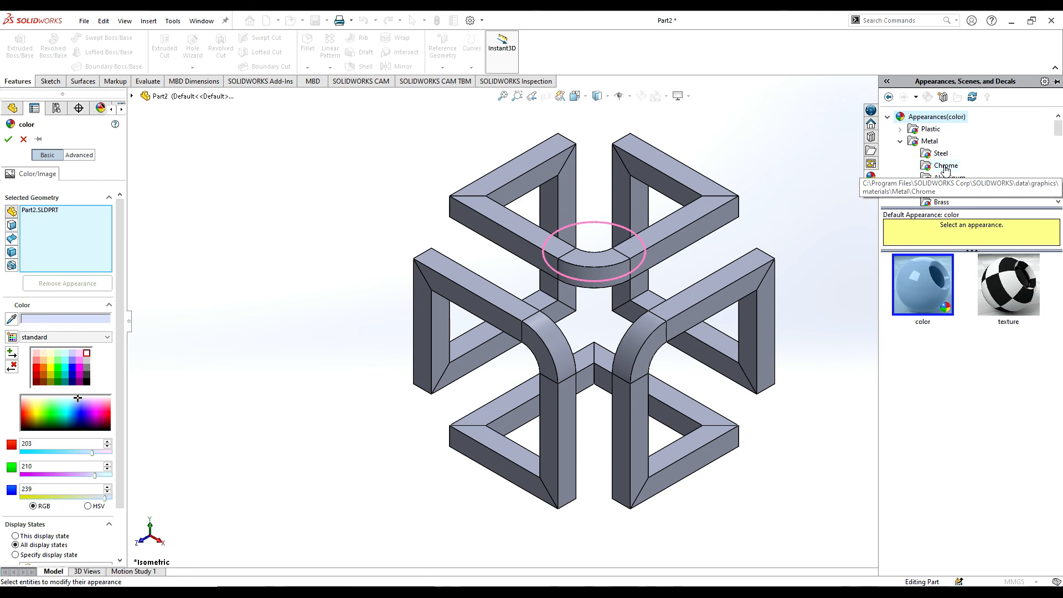
click(946, 166)
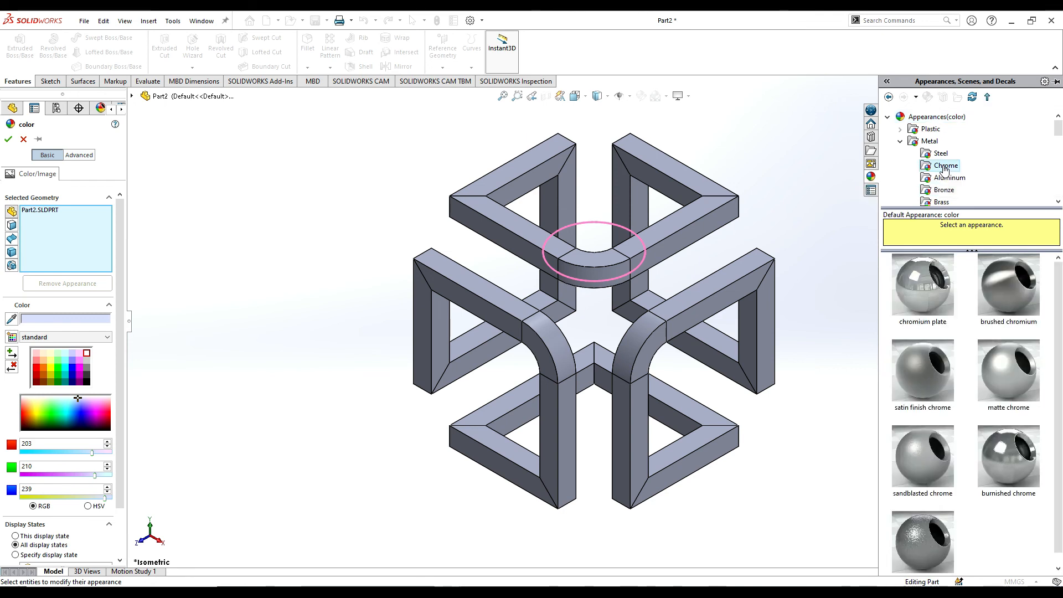
click(934, 300)
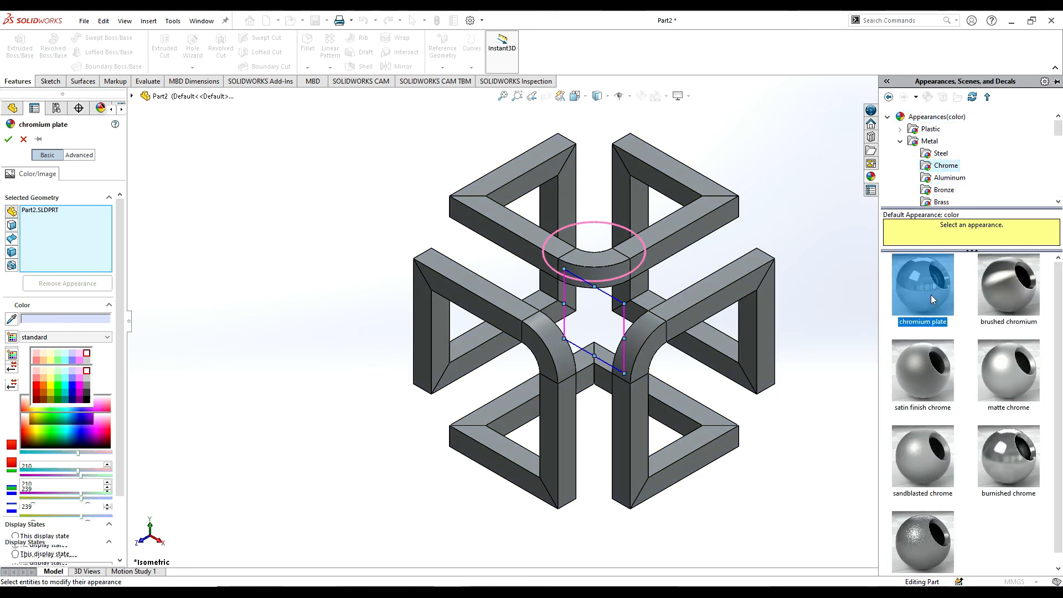
Set the chromium plate colour to white (RGB 255, 255, 255), accept the appearance and close the appearance library.
click(65, 370)
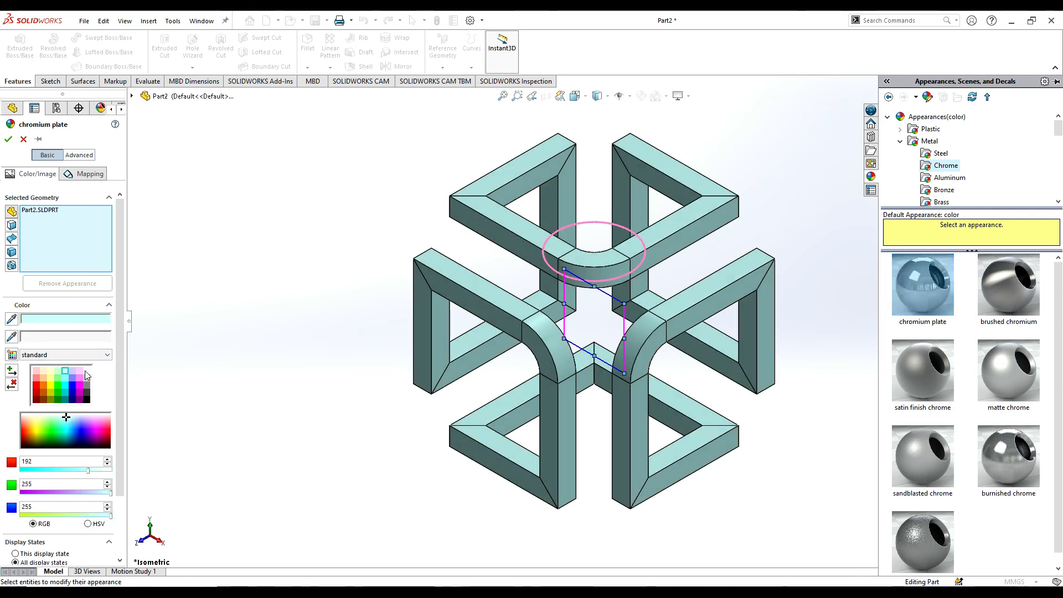
click(86, 371)
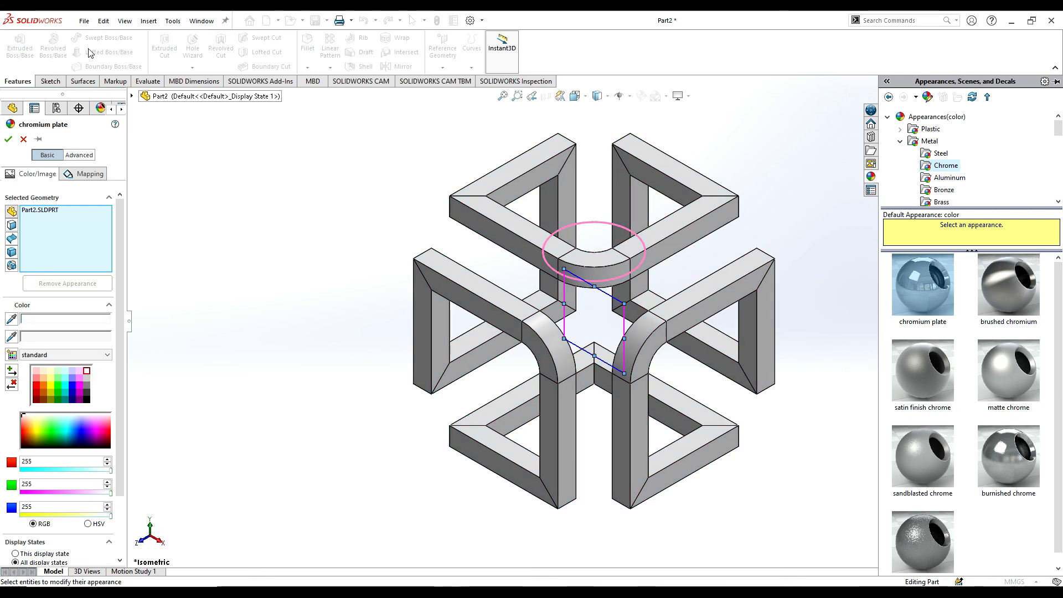
click(9, 139)
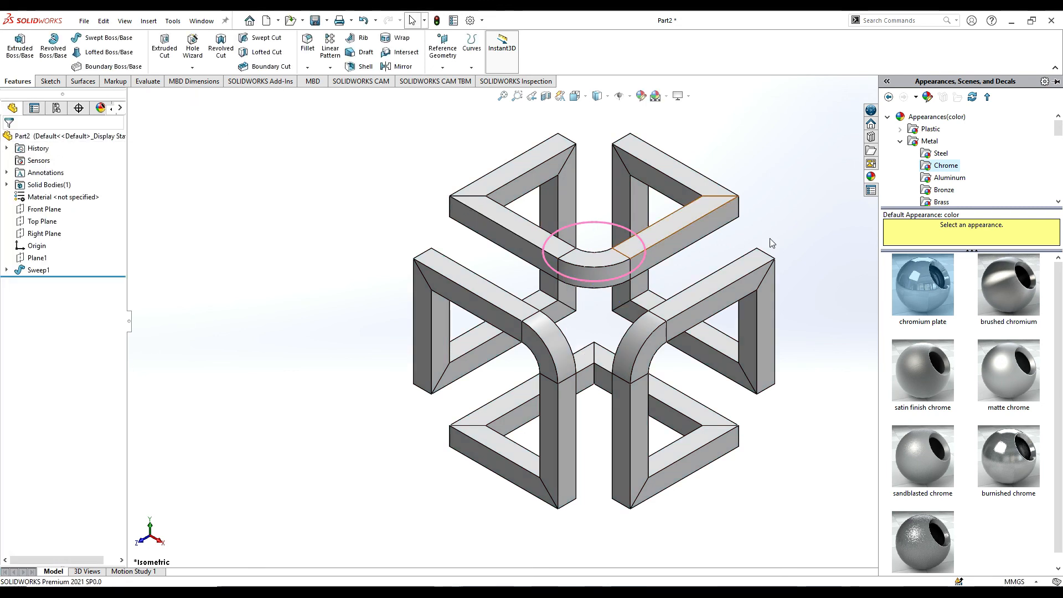
drag(884, 83, 692, 83)
click(699, 82)
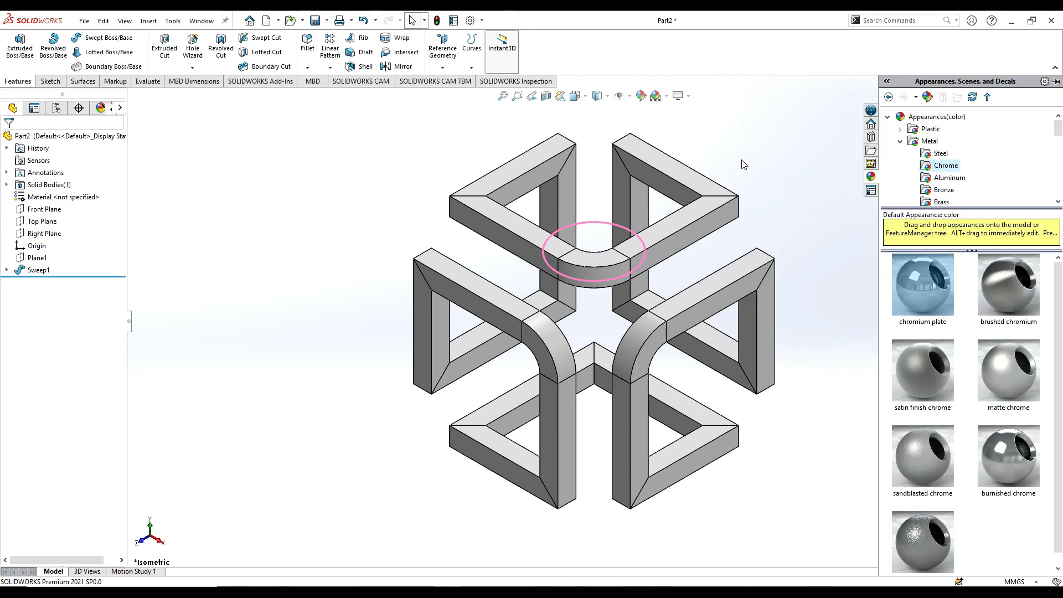
click(789, 152)
Bring up the standard view orientations for the finished frame.
mouse_move(790, 200)
middle_down()
mouse_move(724, 209)
mouse_move(773, 196)
middle_up()
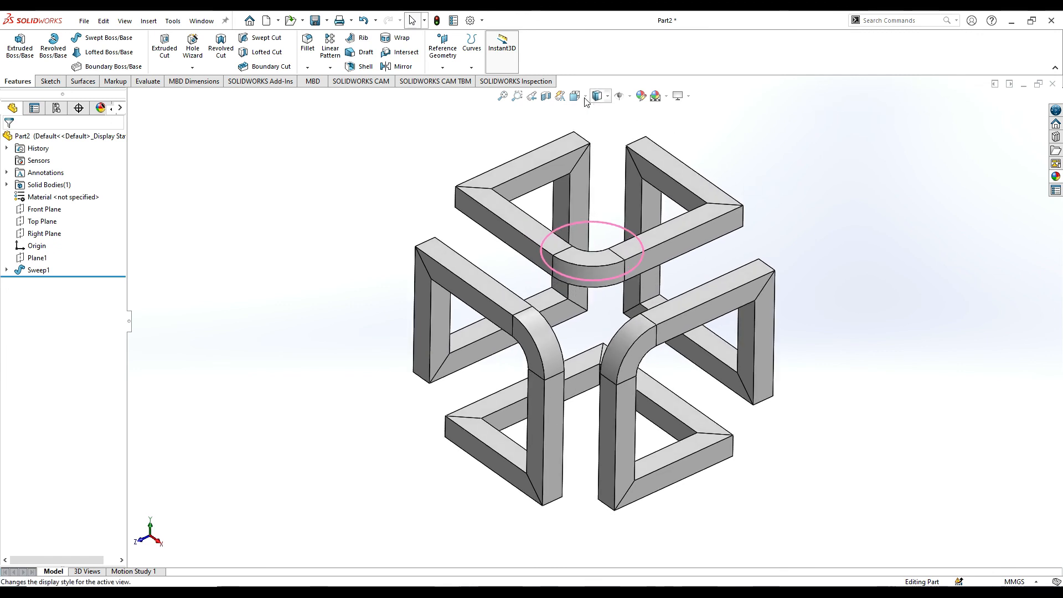
click(597, 96)
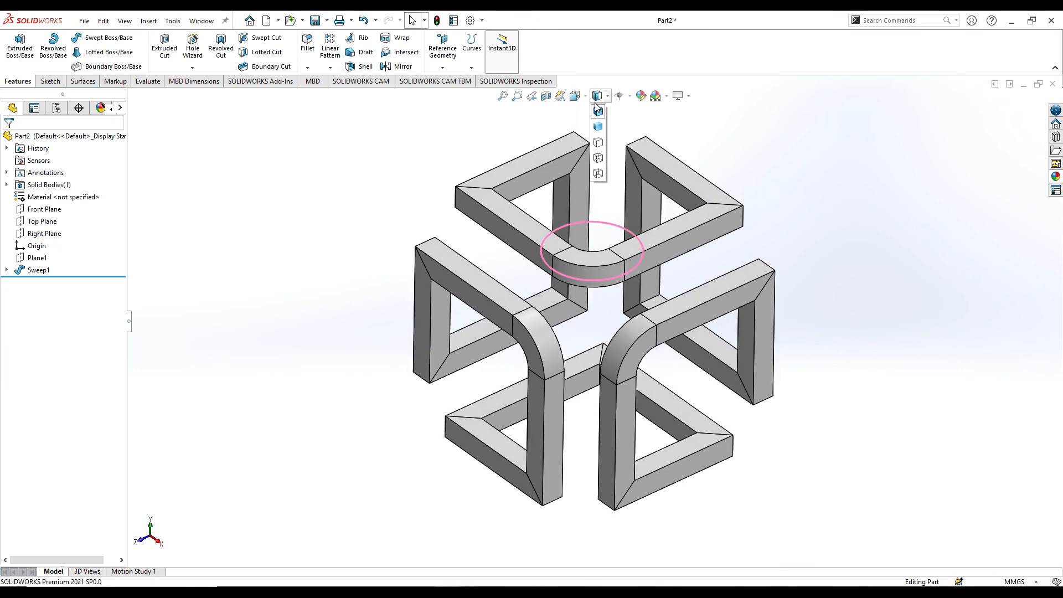
mouse_move(587, 98)
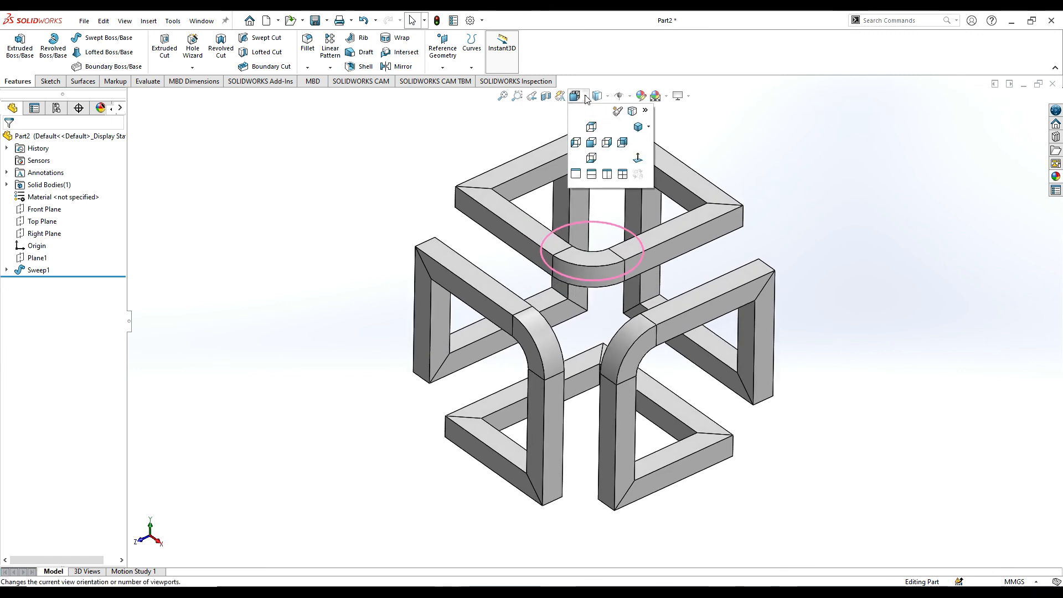